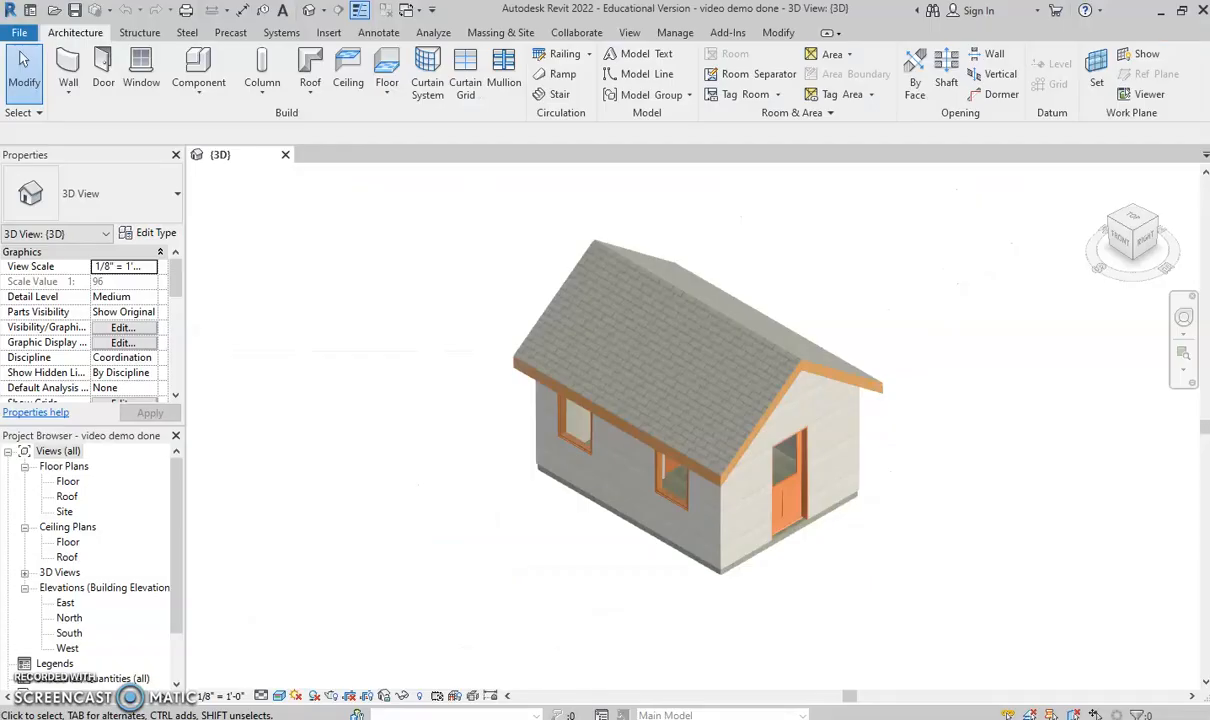
Start a new sheet for the project and begin loading a titleblock family for it
left_click_drag(176, 483, 177, 613)
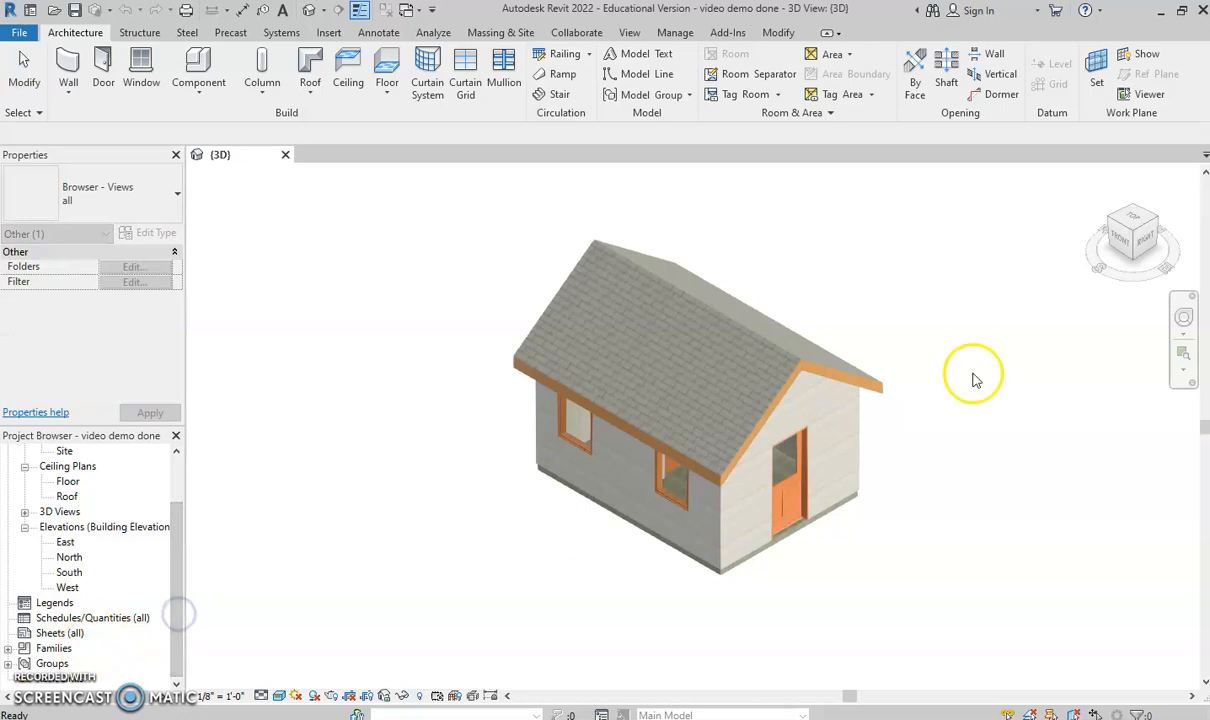
right_click(72, 636)
left_click(125, 532)
left_click(718, 181)
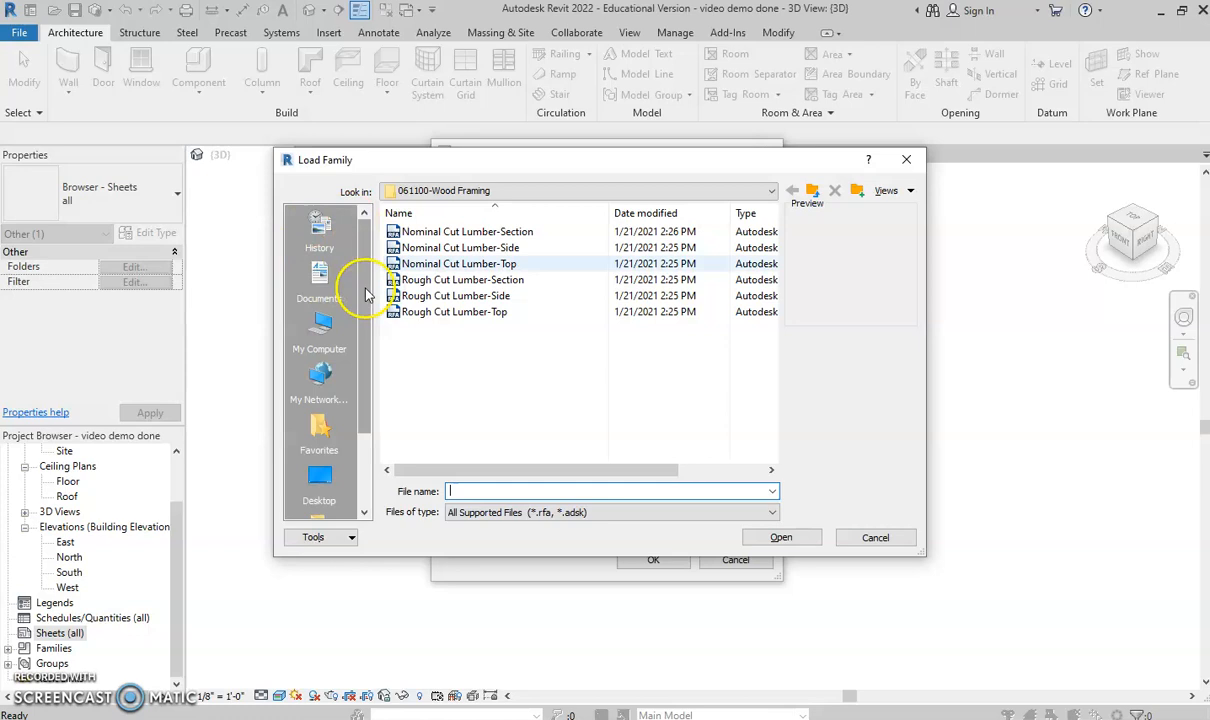
Load the B 11 x 17 Horizontal titleblock from the imperial library's Titleblocks folder and create the sheet with it
left_click(360, 425)
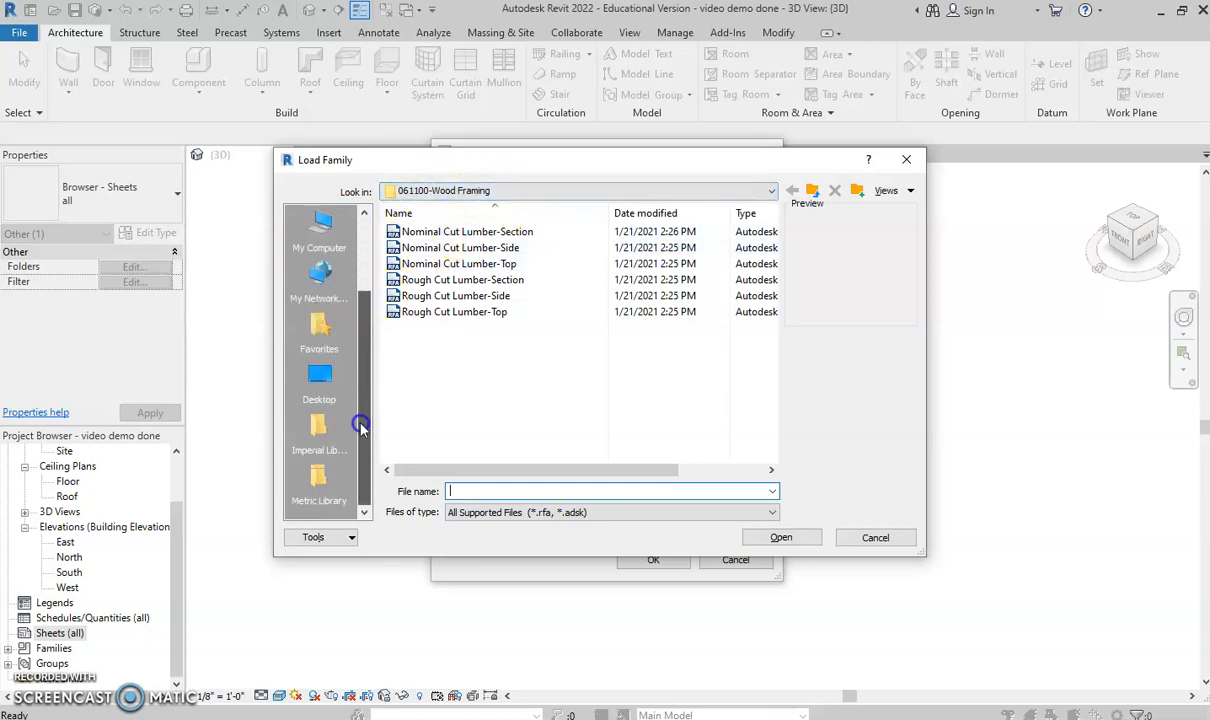
left_click(322, 437)
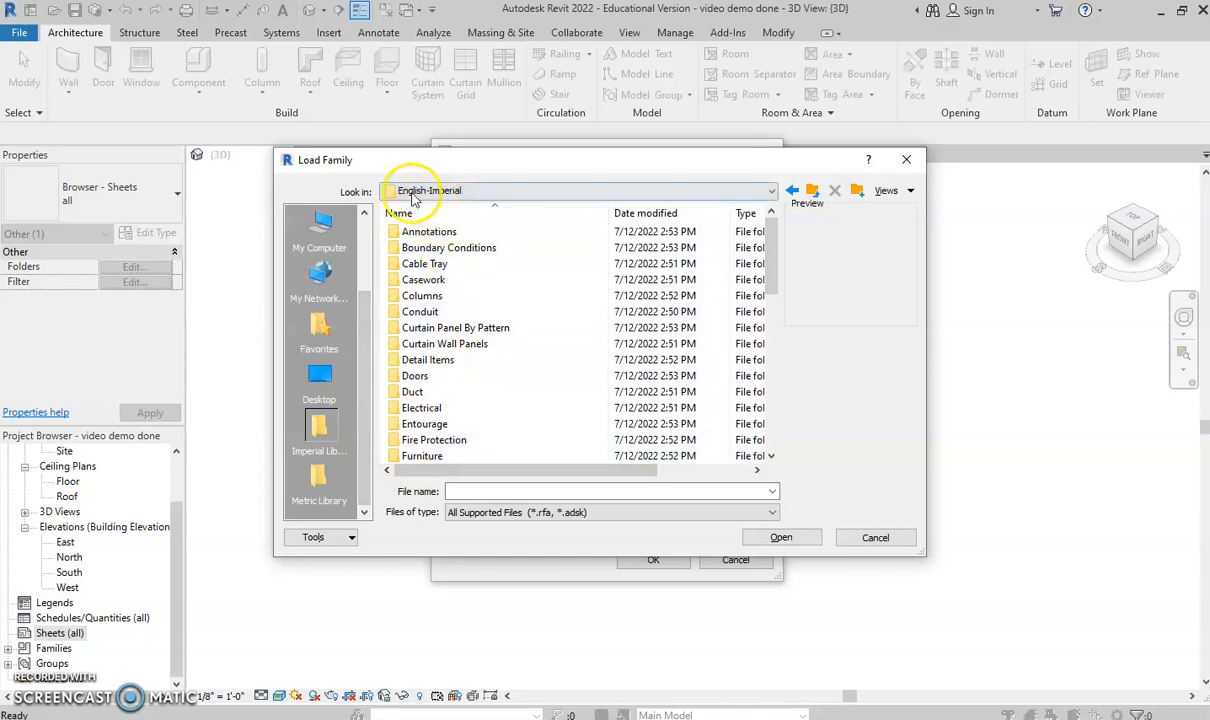
scroll(445, 330, "down", 5)
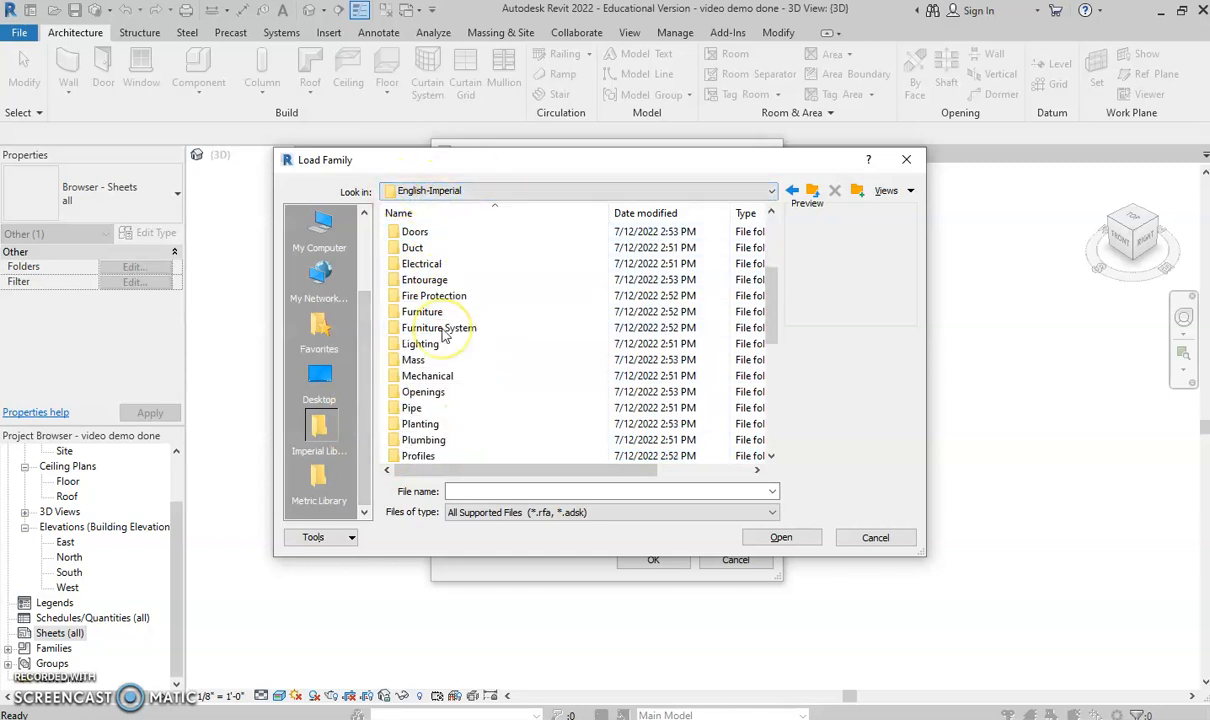
left_click(457, 410)
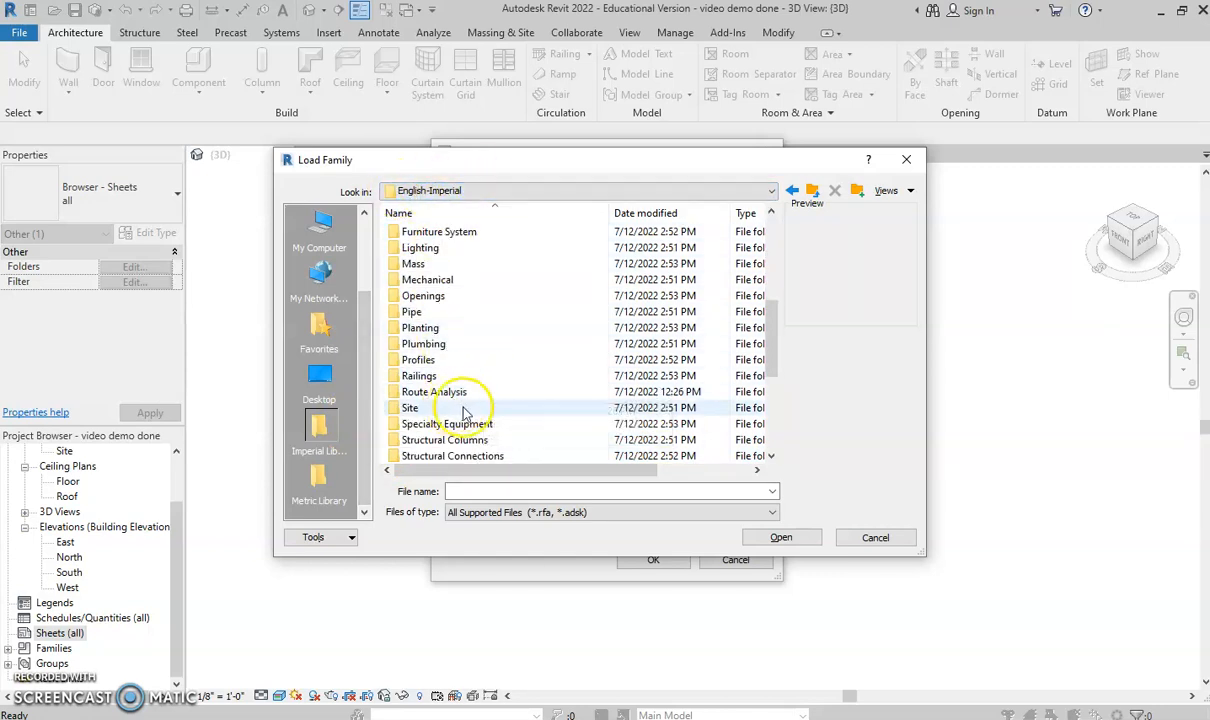
scroll(445, 415, "down", 5)
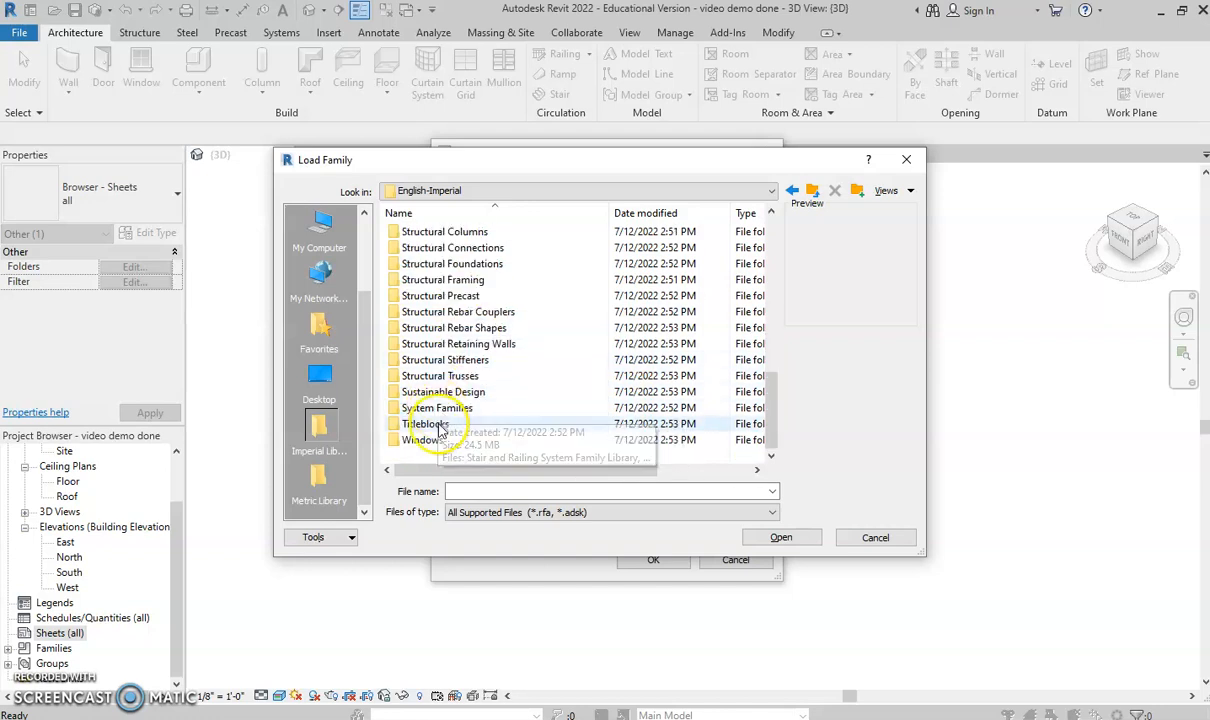
double_click(442, 422)
double_click(432, 245)
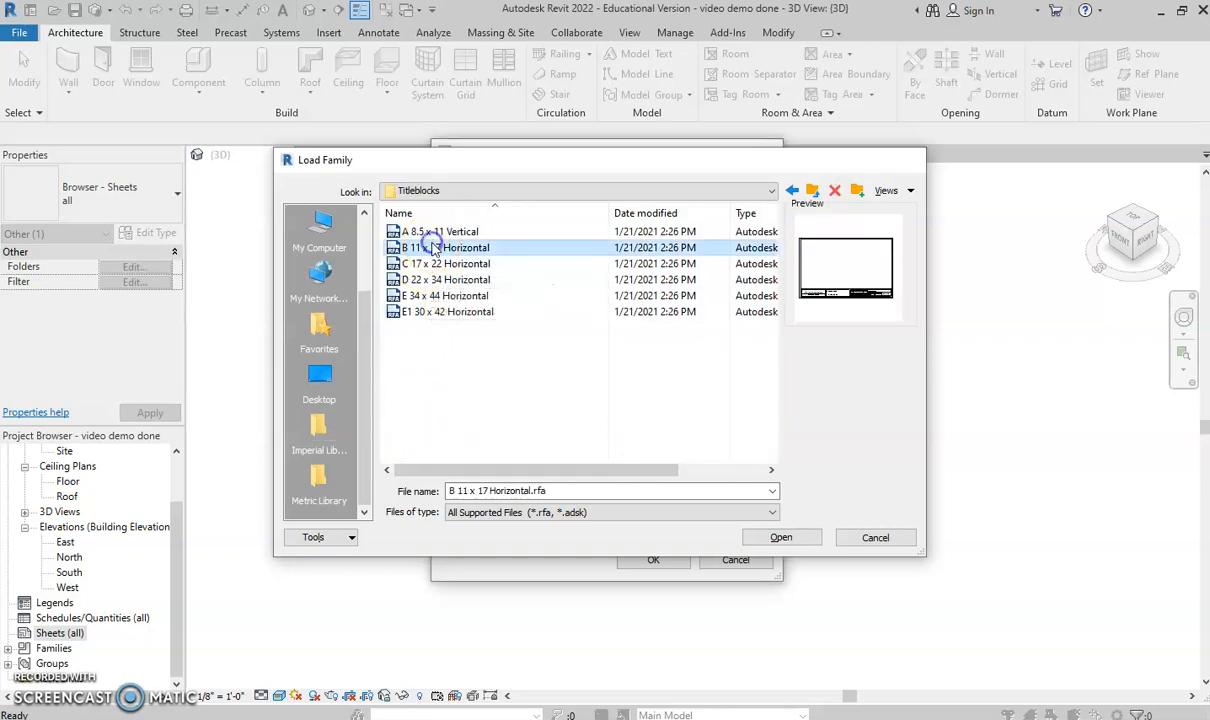
double_click(535, 207)
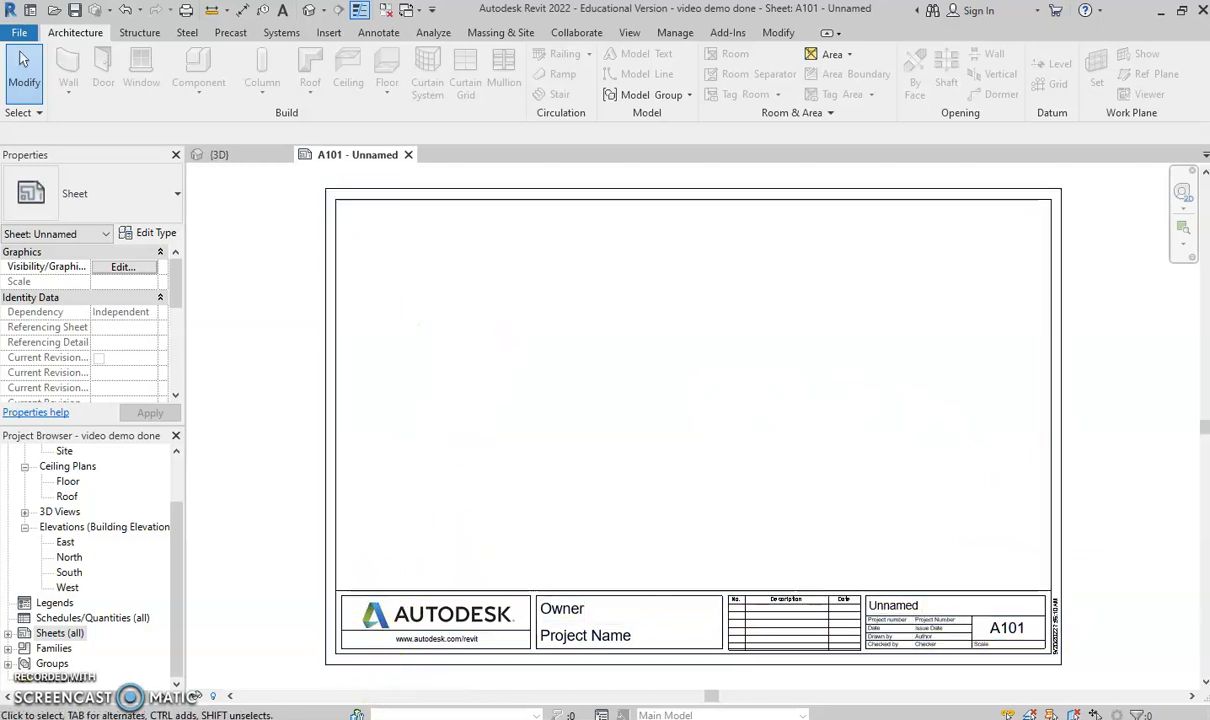
Switch to the browser and examine the layout and view scales on the example shed drawing sheet, and return to Revit
left_click_drag(174, 577, 163, 491)
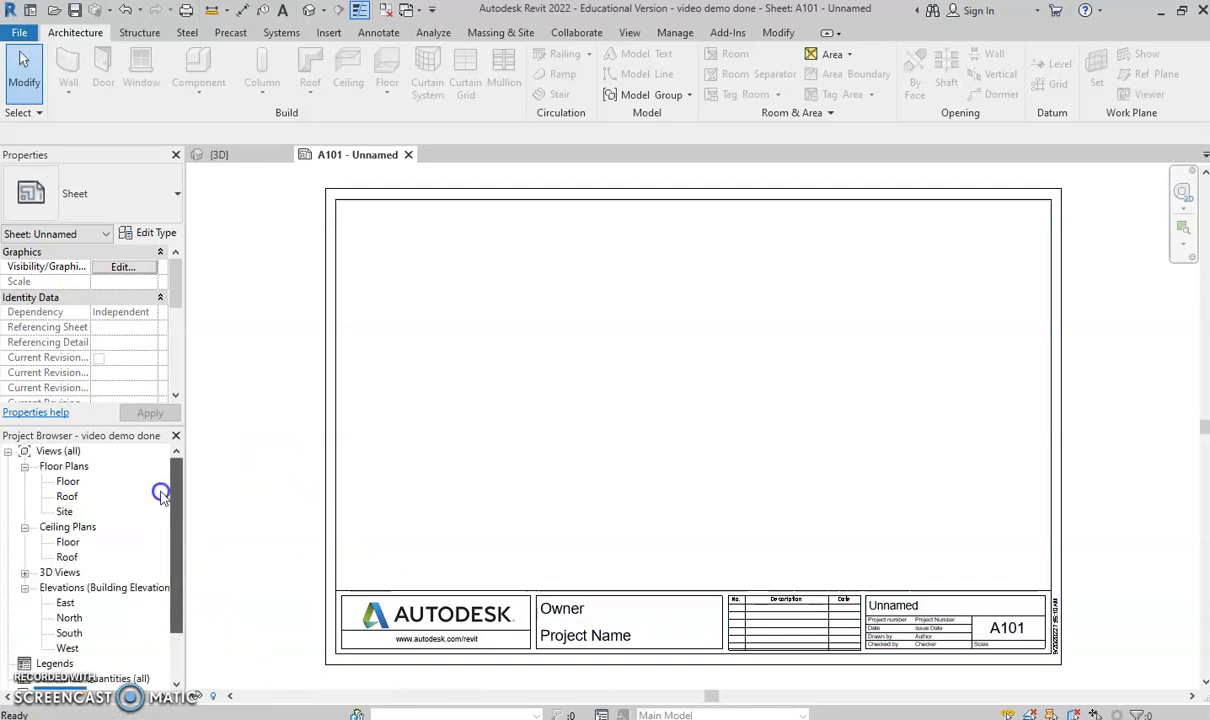
mouse_move(557, 719)
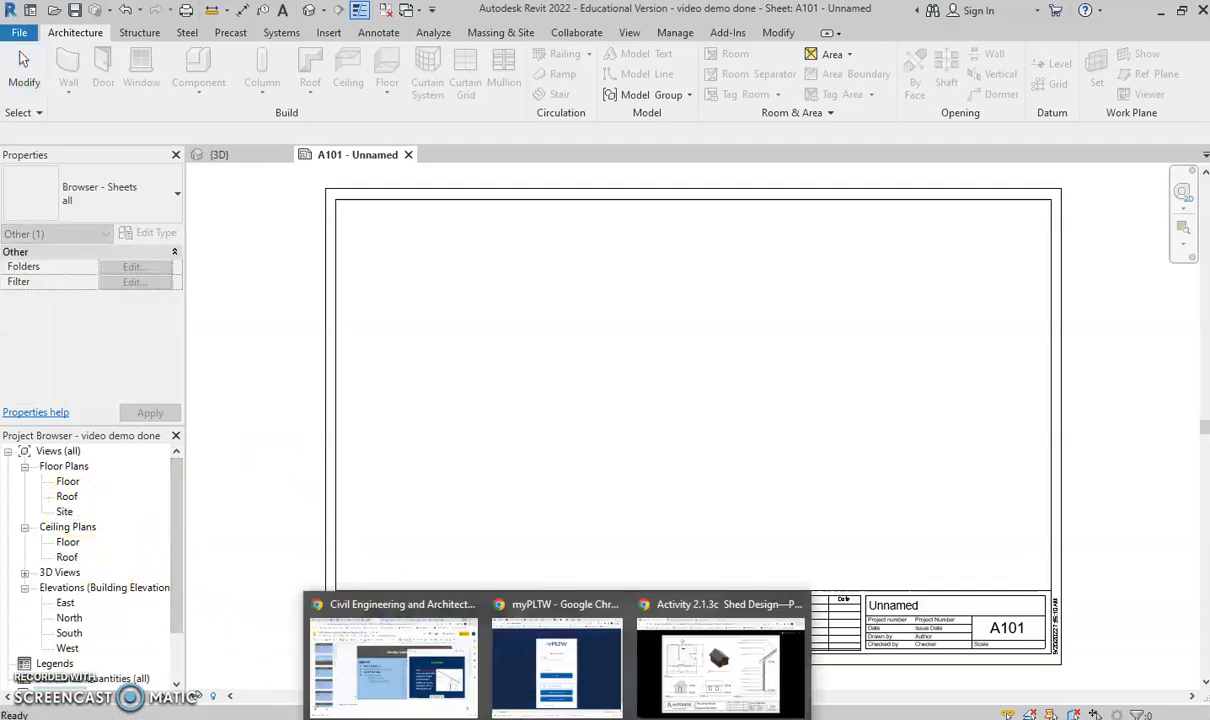
left_click(720, 655)
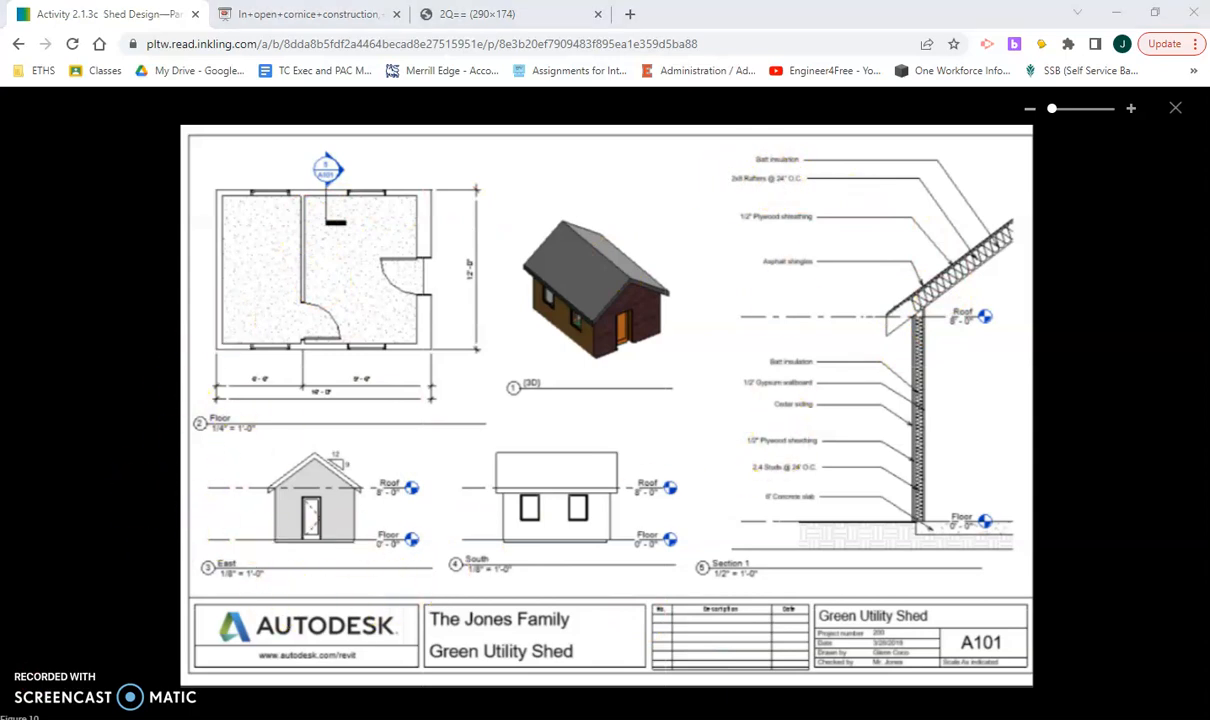
left_click(600, 719)
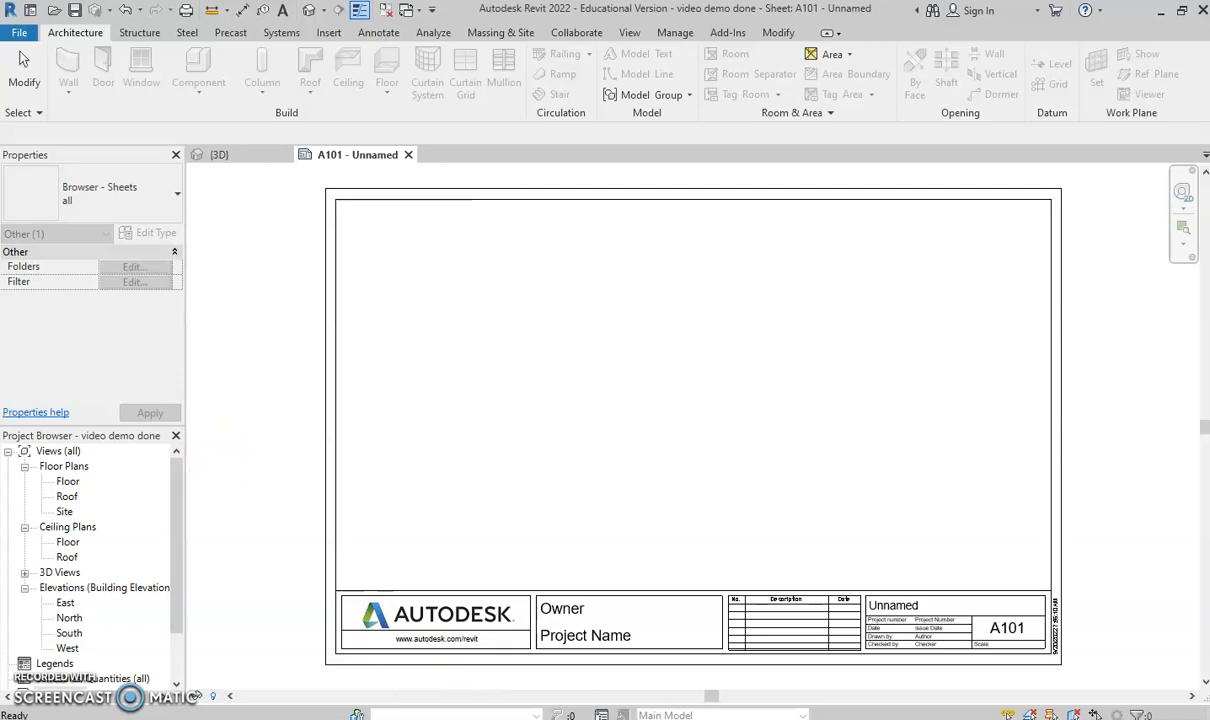
left_click(662, 688)
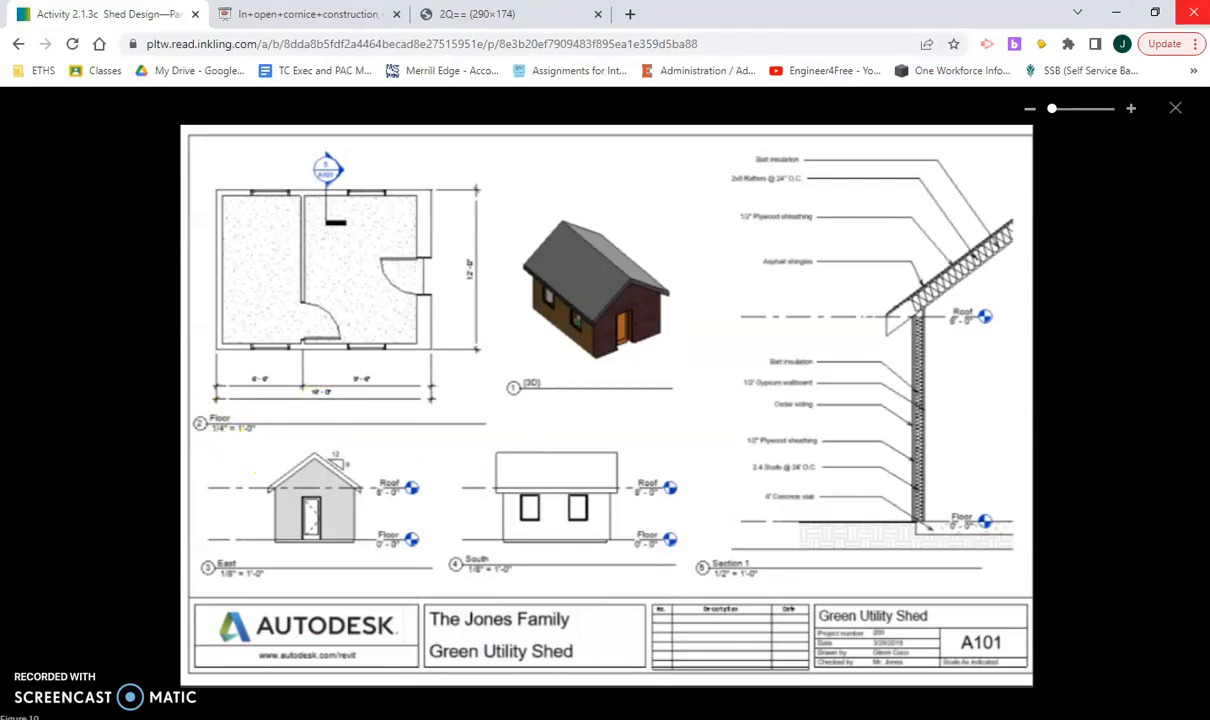
left_click(1116, 12)
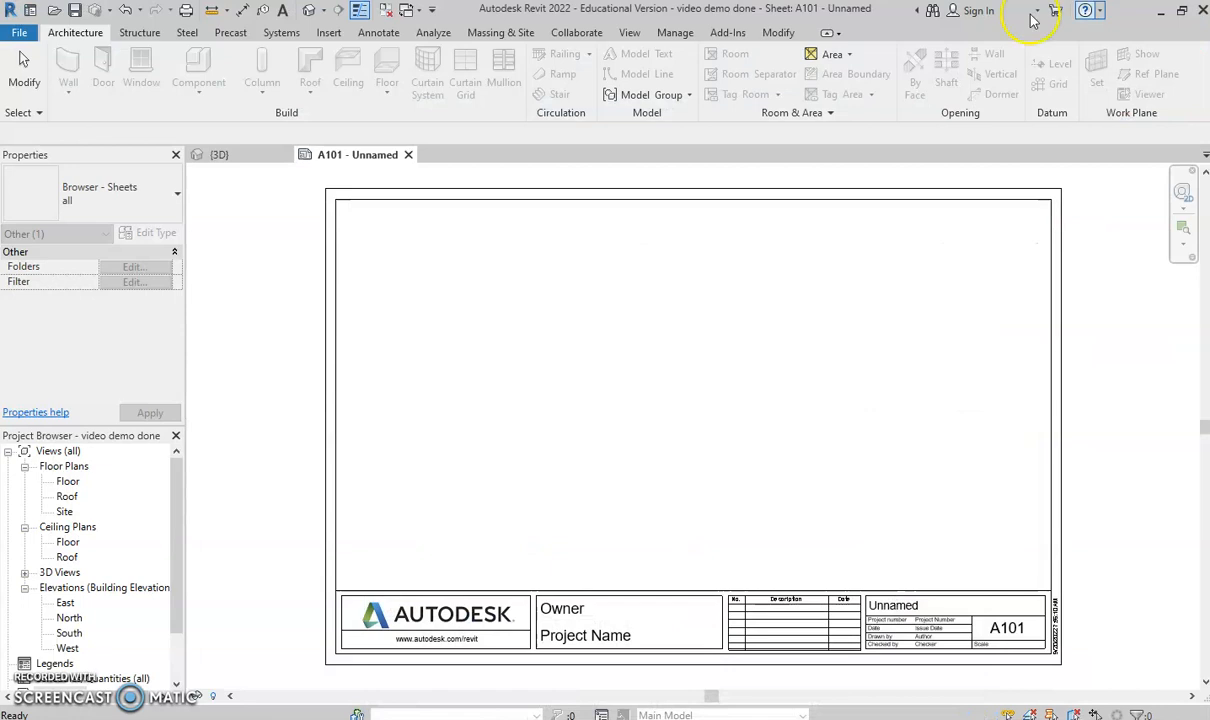
Open the Floor floor plan view and duplicate it without its dimensions
left_click(268, 305)
left_click(178, 515)
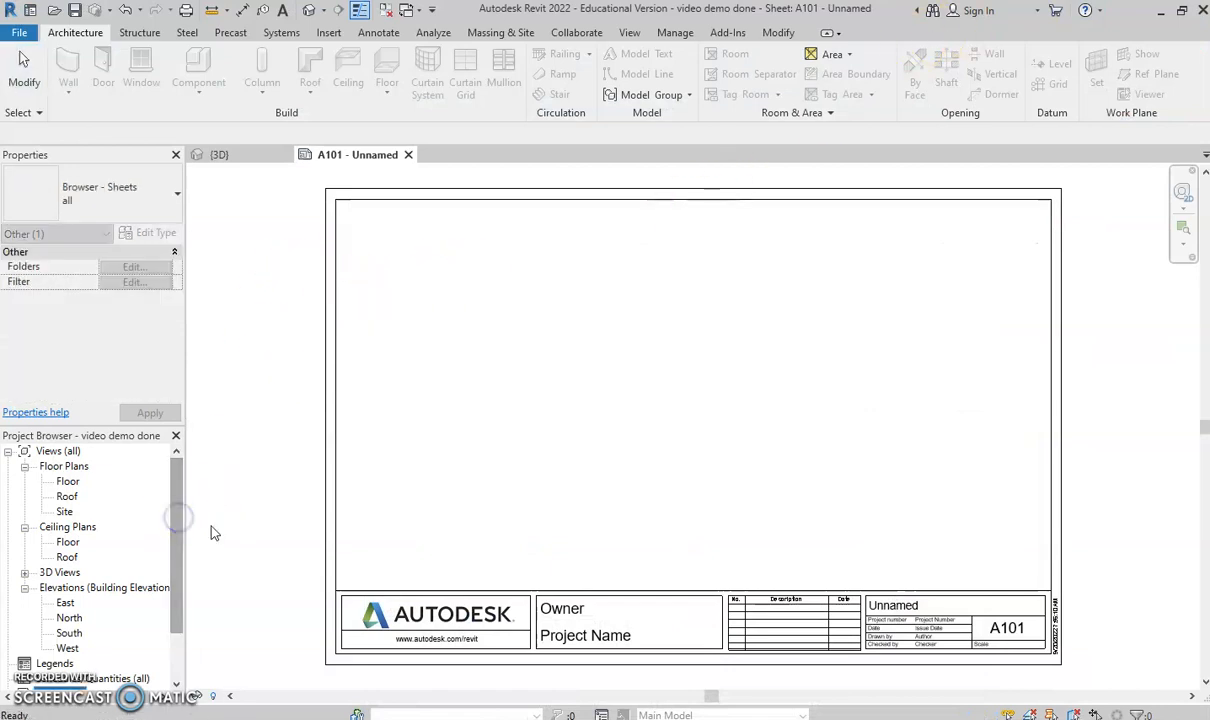
double_click(68, 481)
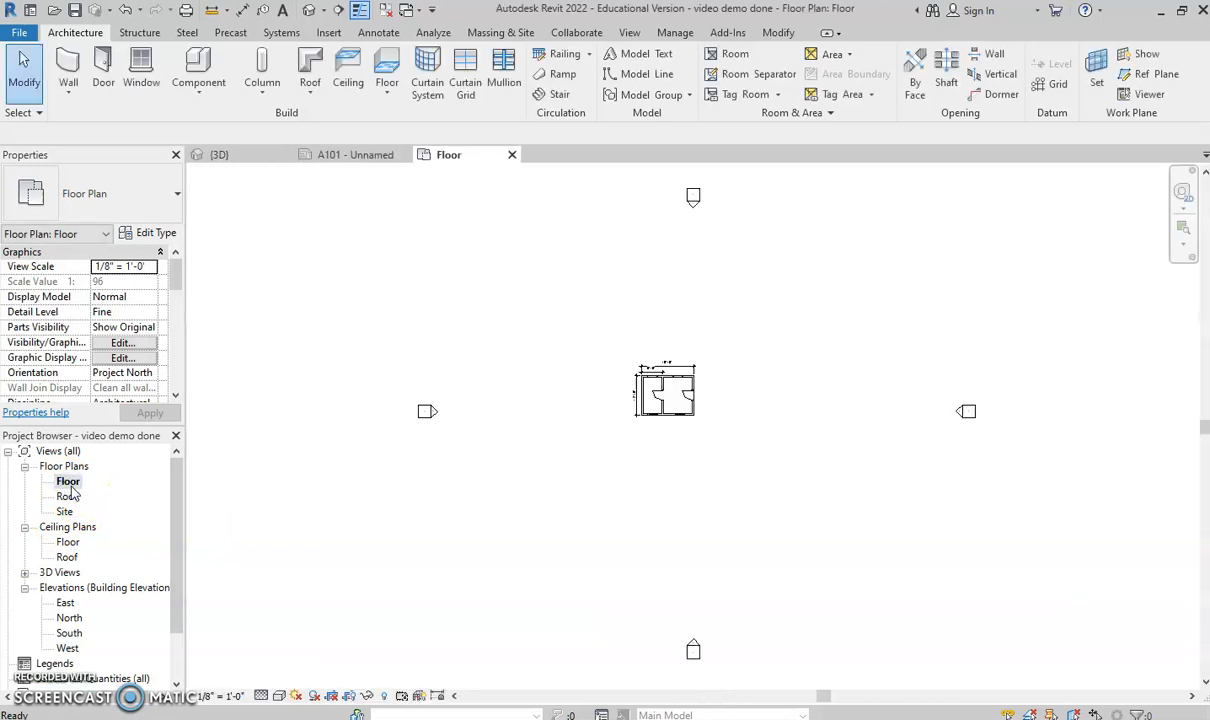
right_click(68, 483)
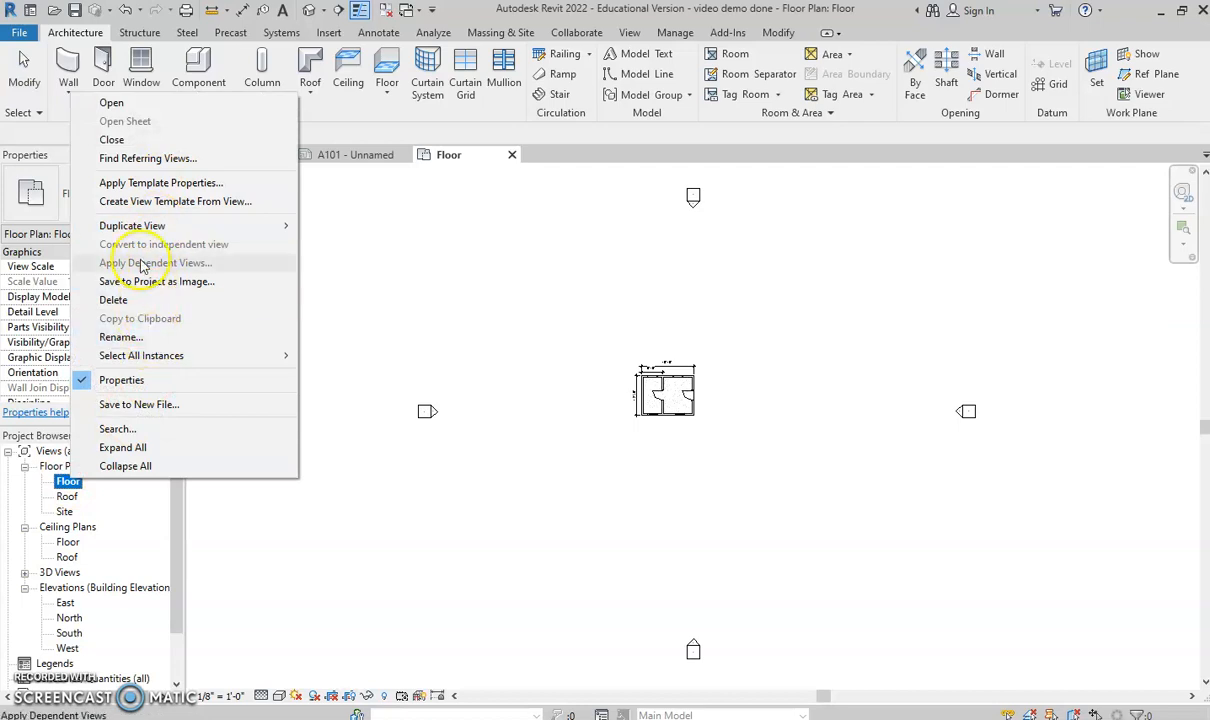
mouse_move(285, 225)
left_click(380, 226)
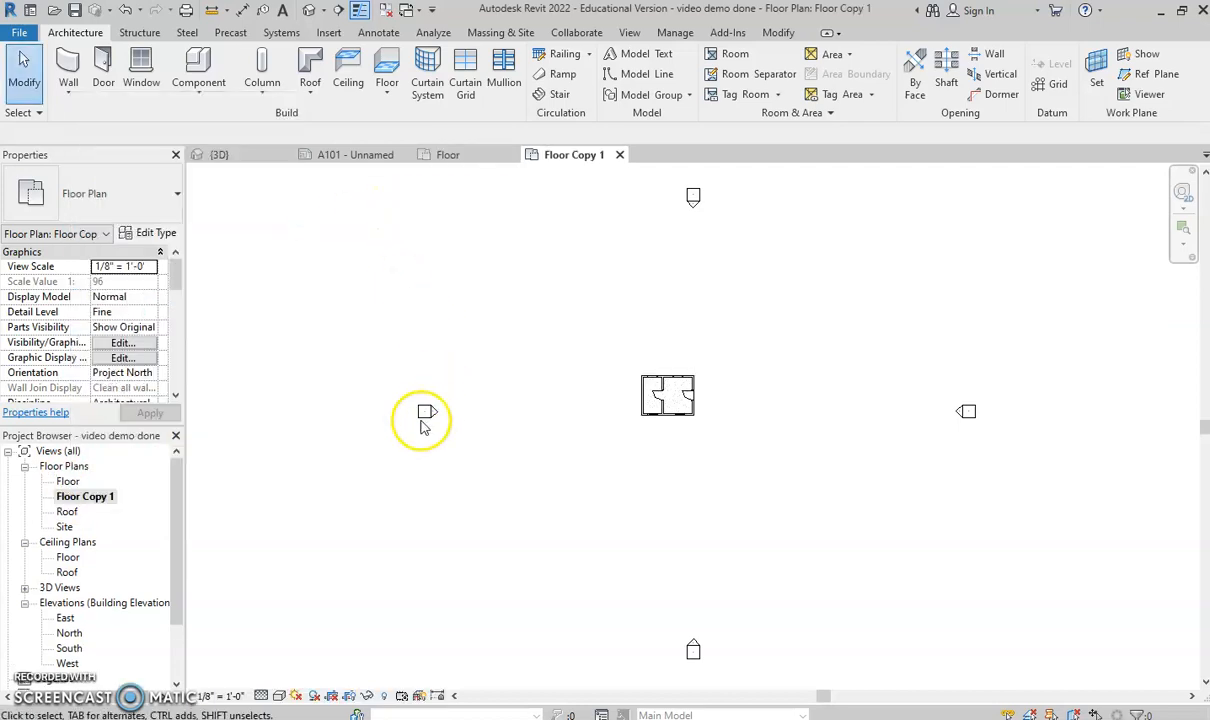
Rename the duplicated floor plan view as Shed Floorplan
right_click(92, 497)
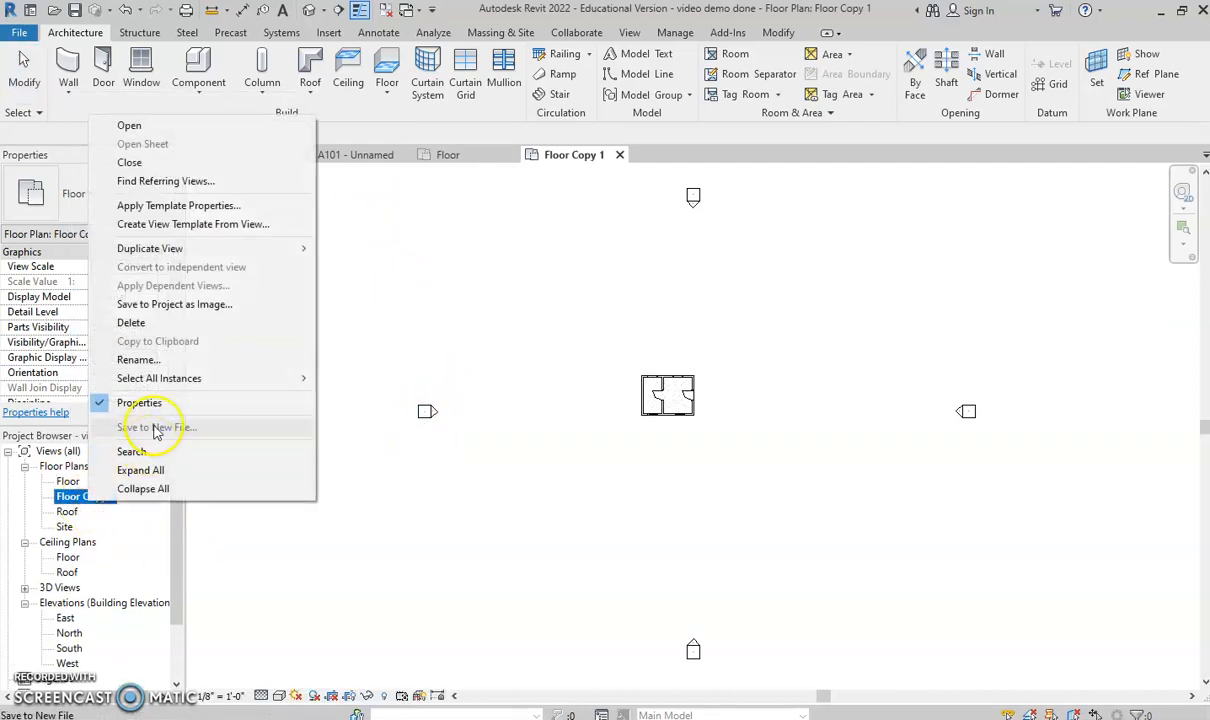
left_click(150, 359)
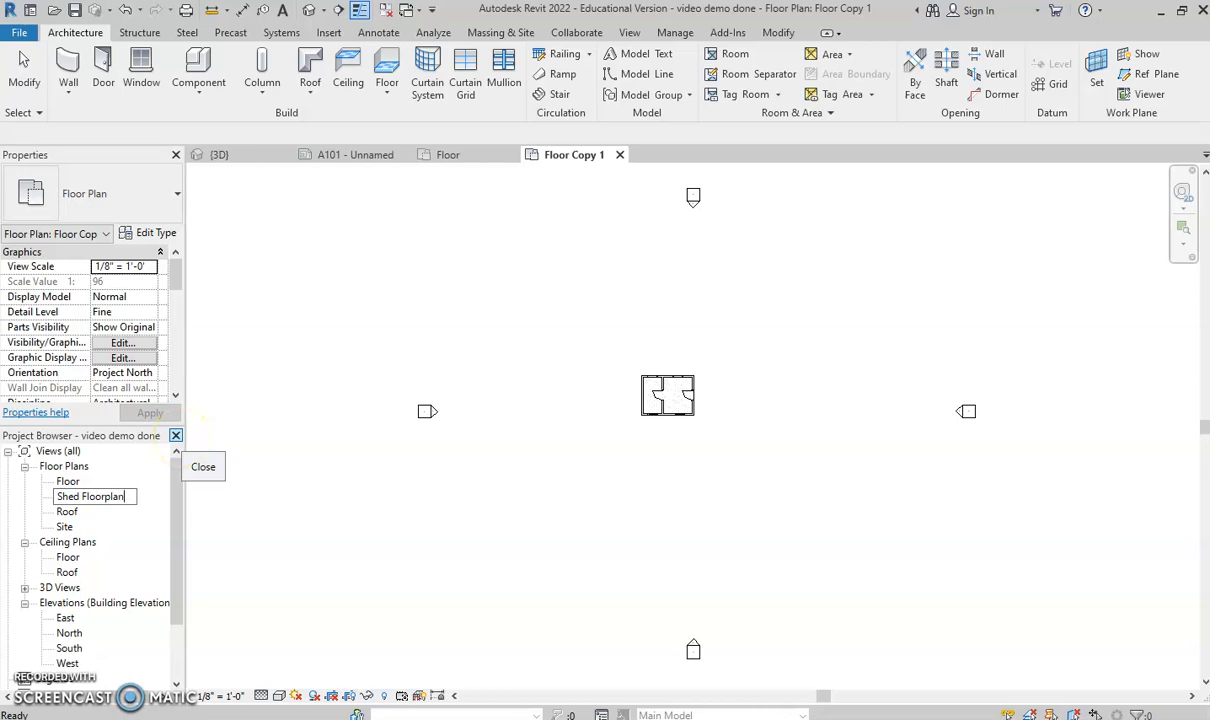
left_click(292, 513)
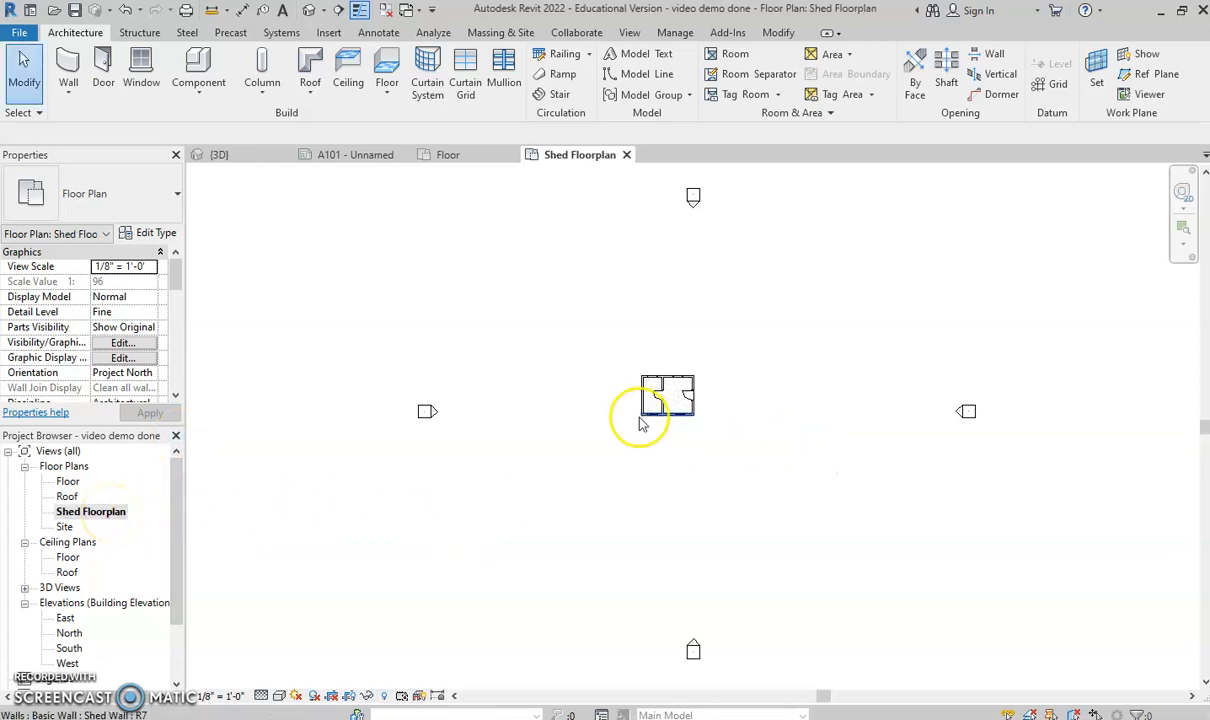
scroll(690, 390, "up", 10)
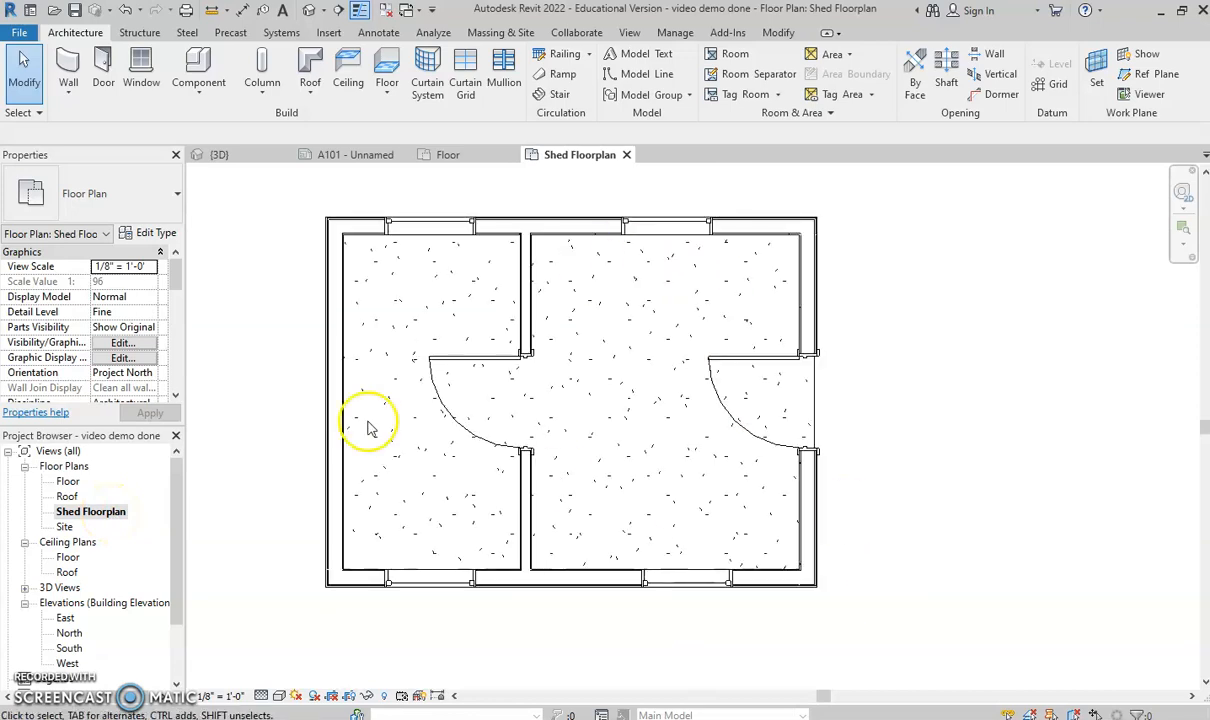
Open sheet A101 and place the Shed Floorplan view on it
left_click_drag(182, 552, 190, 637)
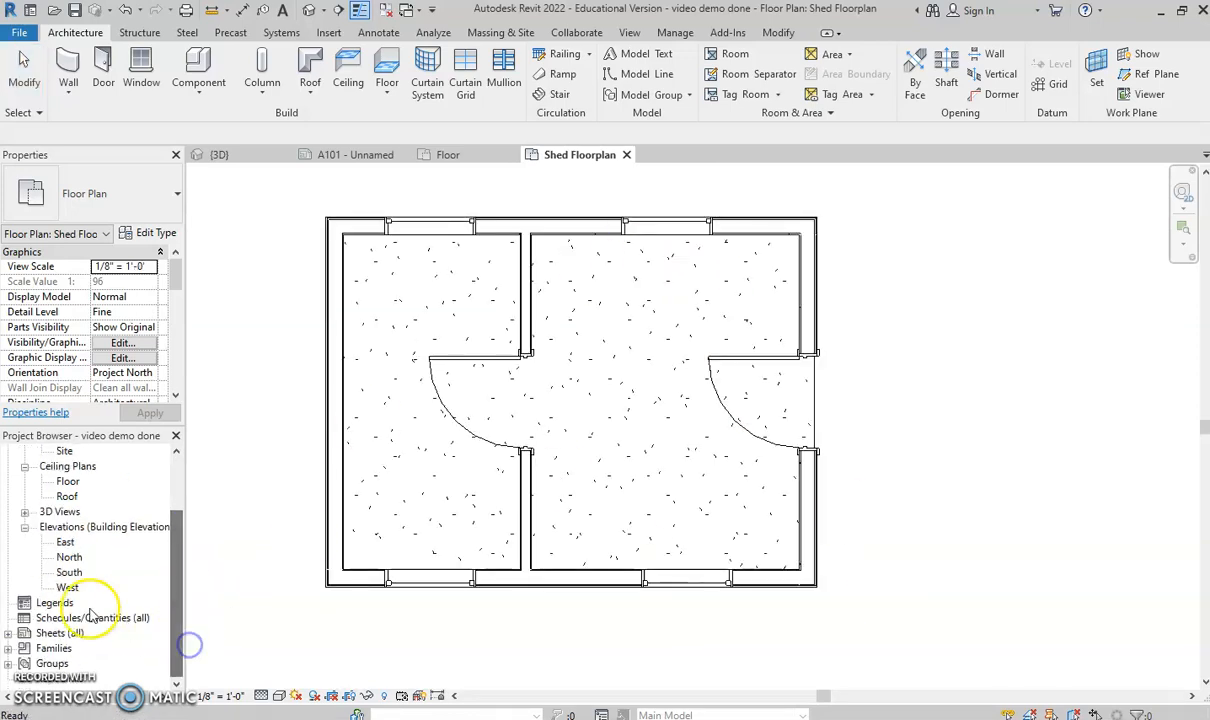
double_click(57, 635)
double_click(76, 648)
left_click_drag(173, 581, 170, 467)
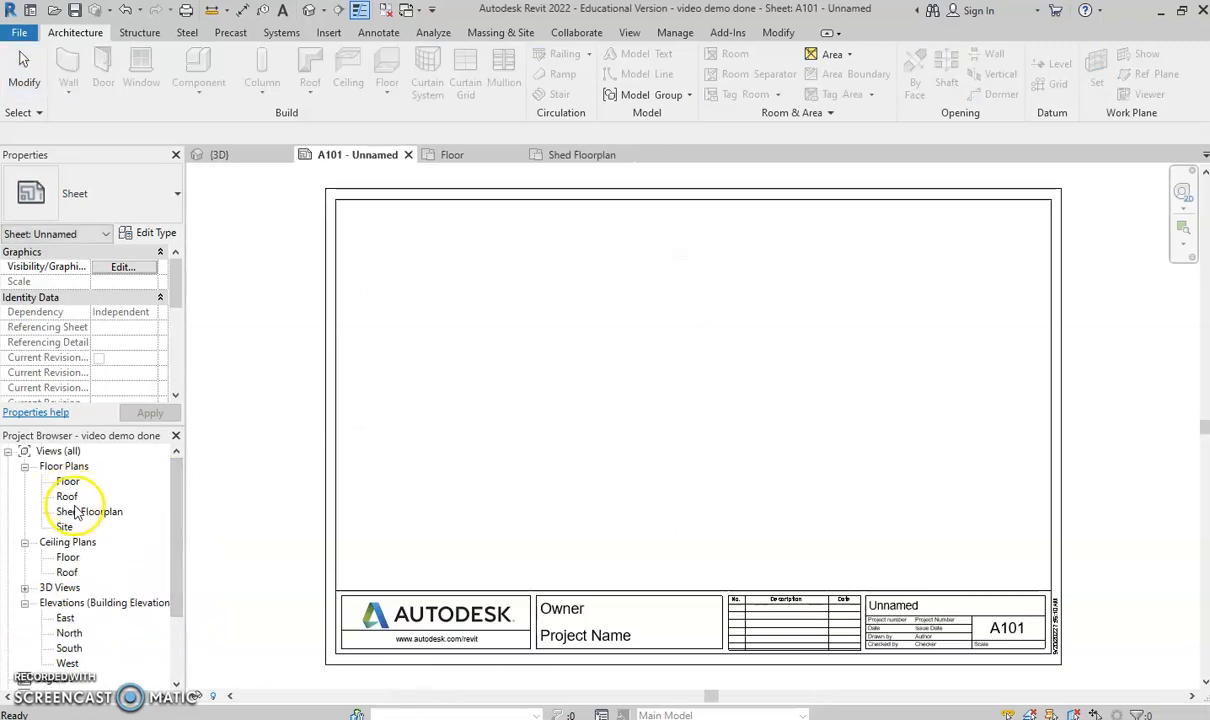
left_click(125, 495)
left_click_drag(467, 417, 478, 401)
scroll(552, 408, "down", 5)
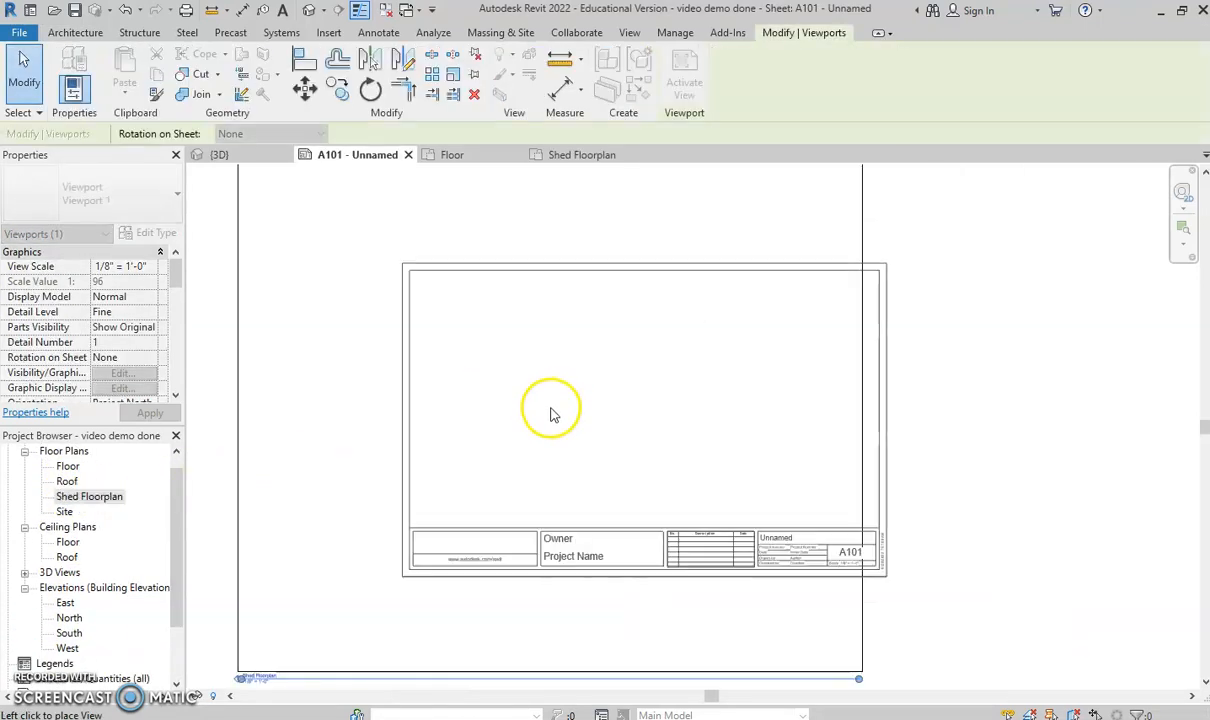
left_click(551, 400)
scroll(587, 463, "up", 3)
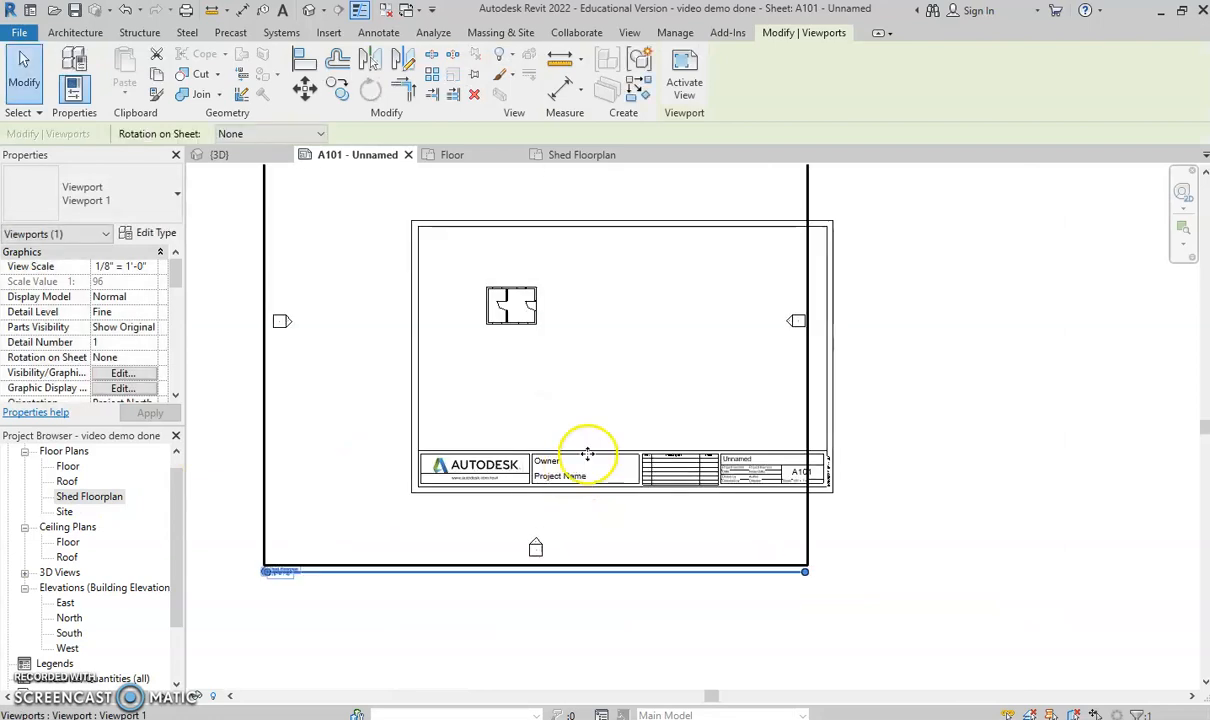
scroll(535, 415, "down", 2)
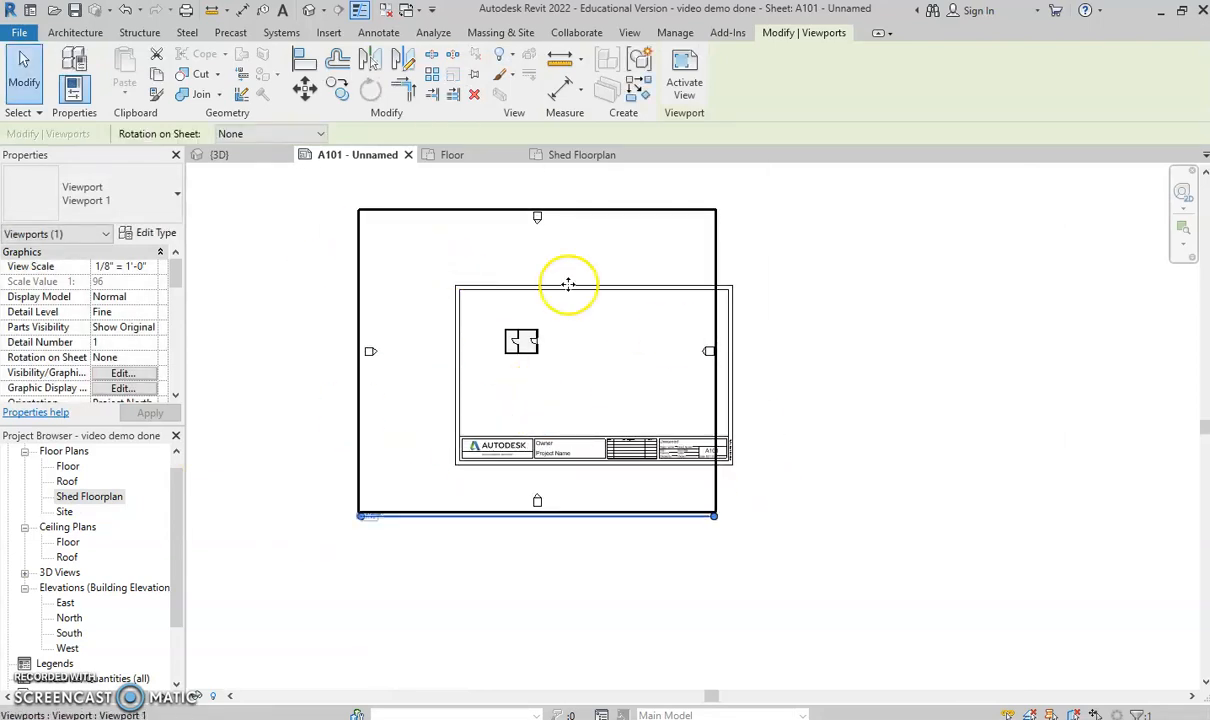
scroll(517, 314, "up", 3)
scroll(517, 314, "up", 2)
Set the view scale of the placed Shed Floorplan viewport to 1/4" = 1'-0"
left_click(148, 266)
left_click(148, 266)
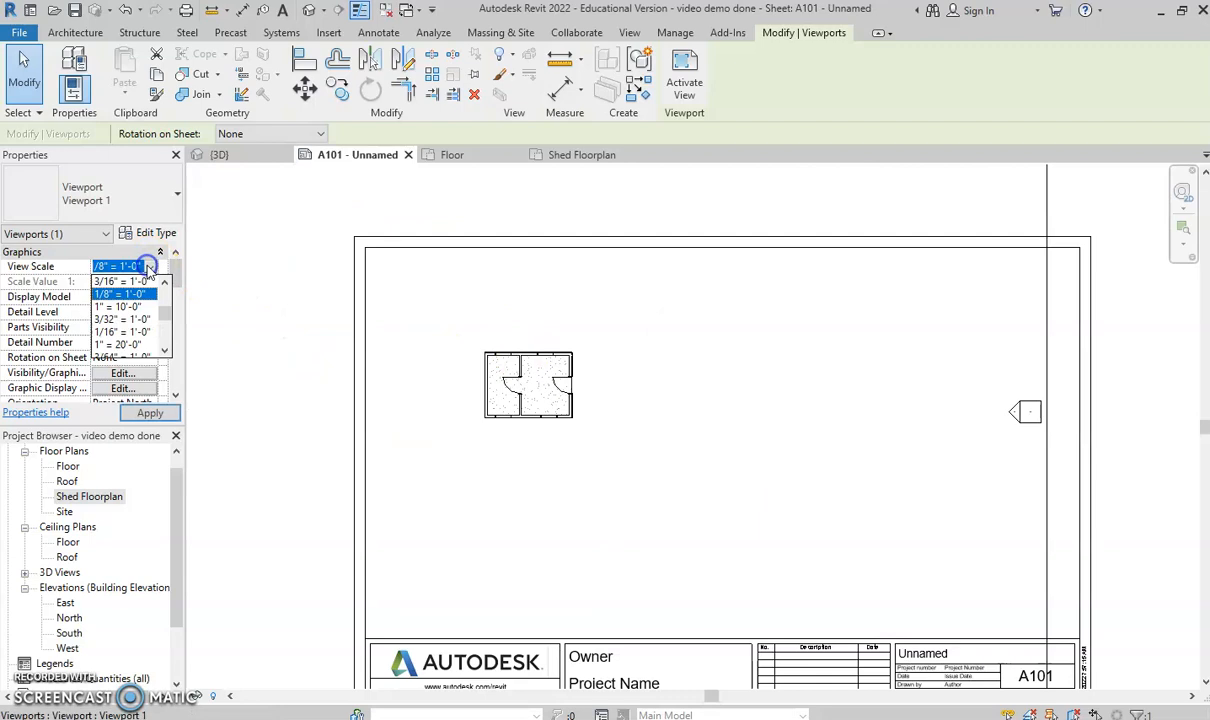
scroll(125, 318, "up", 2)
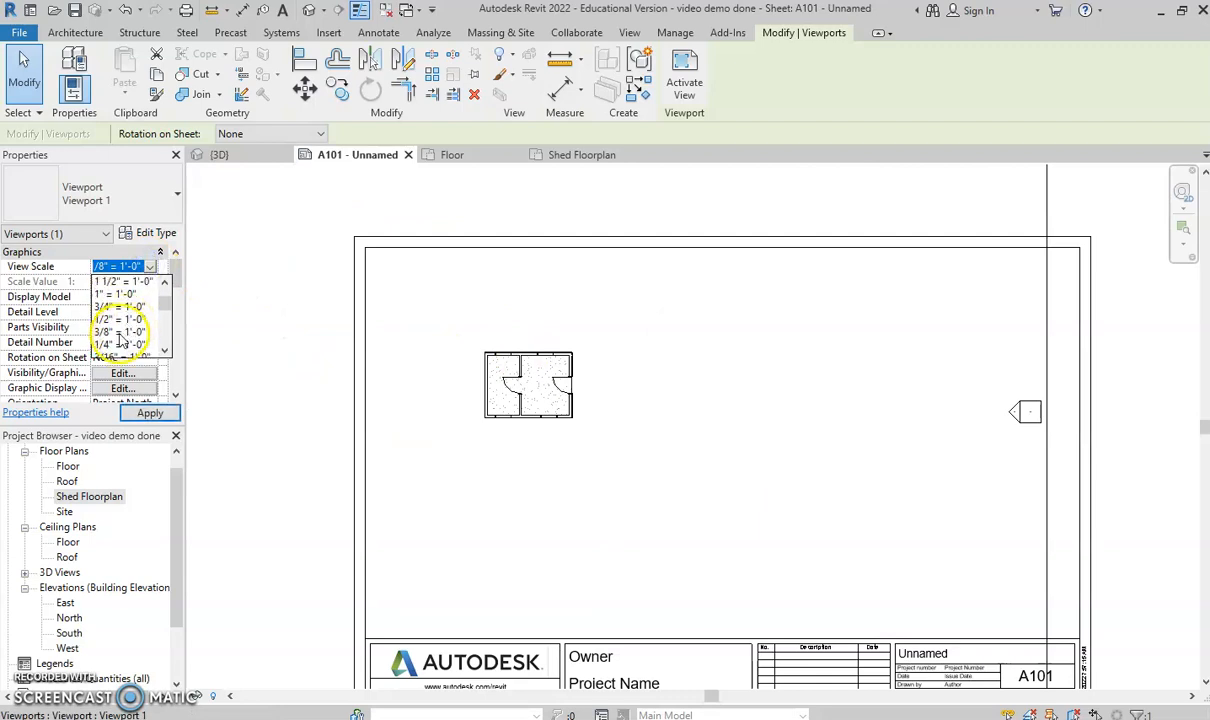
left_click(115, 344)
left_click(150, 414)
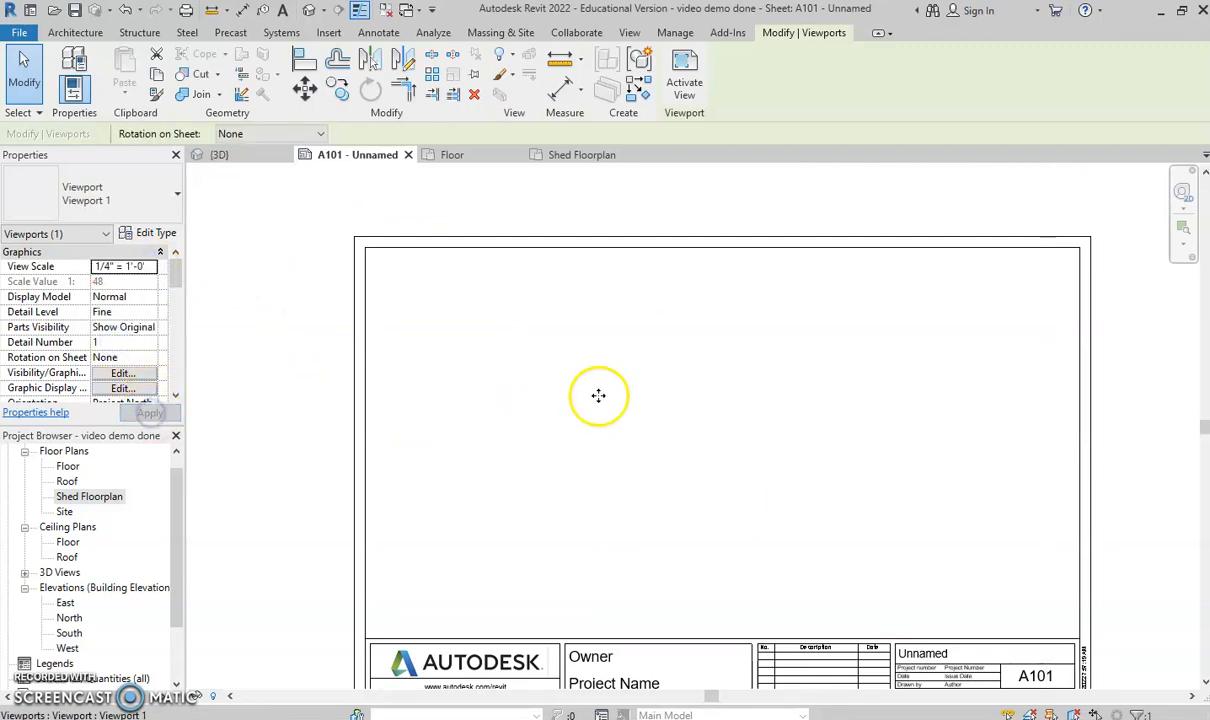
Shift the viewport so the plan sits in the sheet's upper-left area, and delete the oversized viewport from the sheet
scroll(600, 395, "down", 3)
left_click_drag(611, 384, 579, 381)
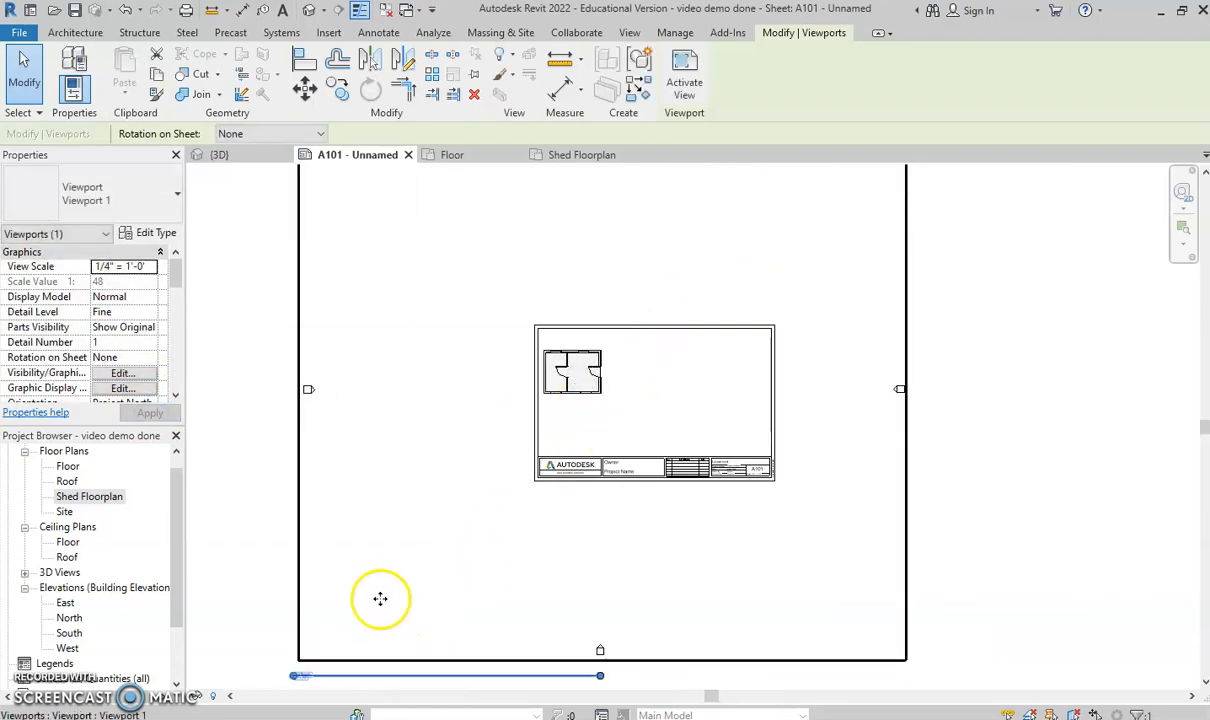
scroll(371, 521, "down", 2)
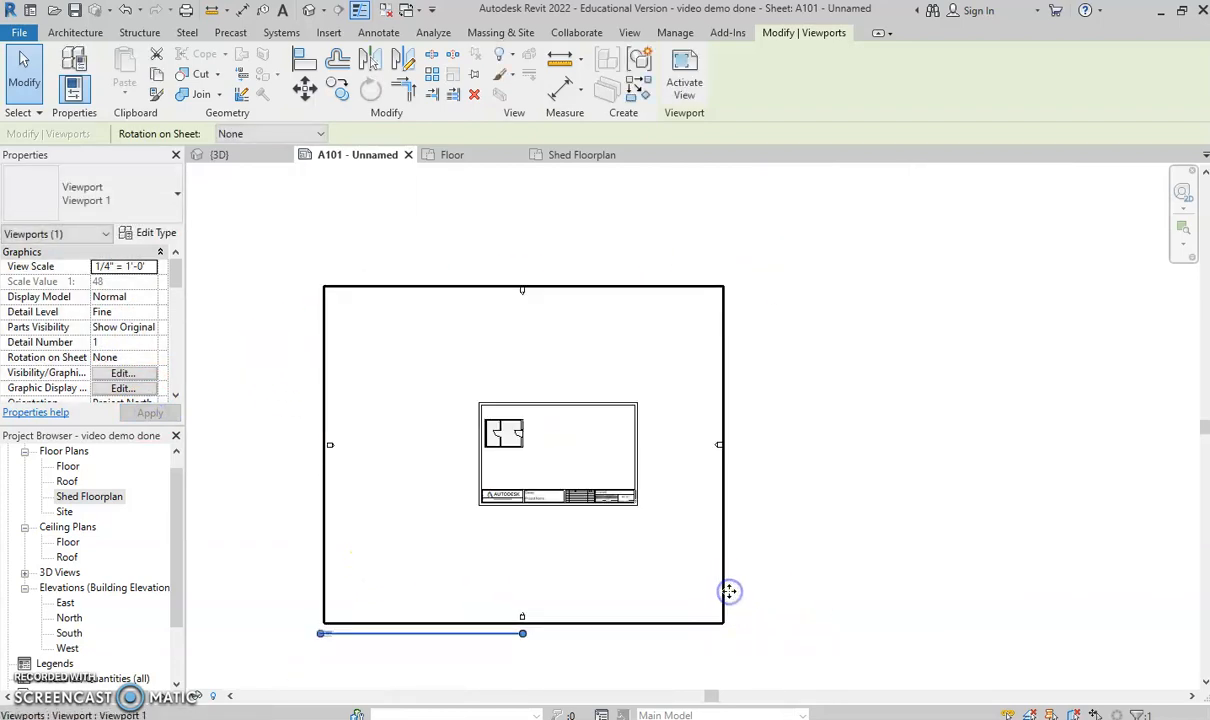
key("Delete")
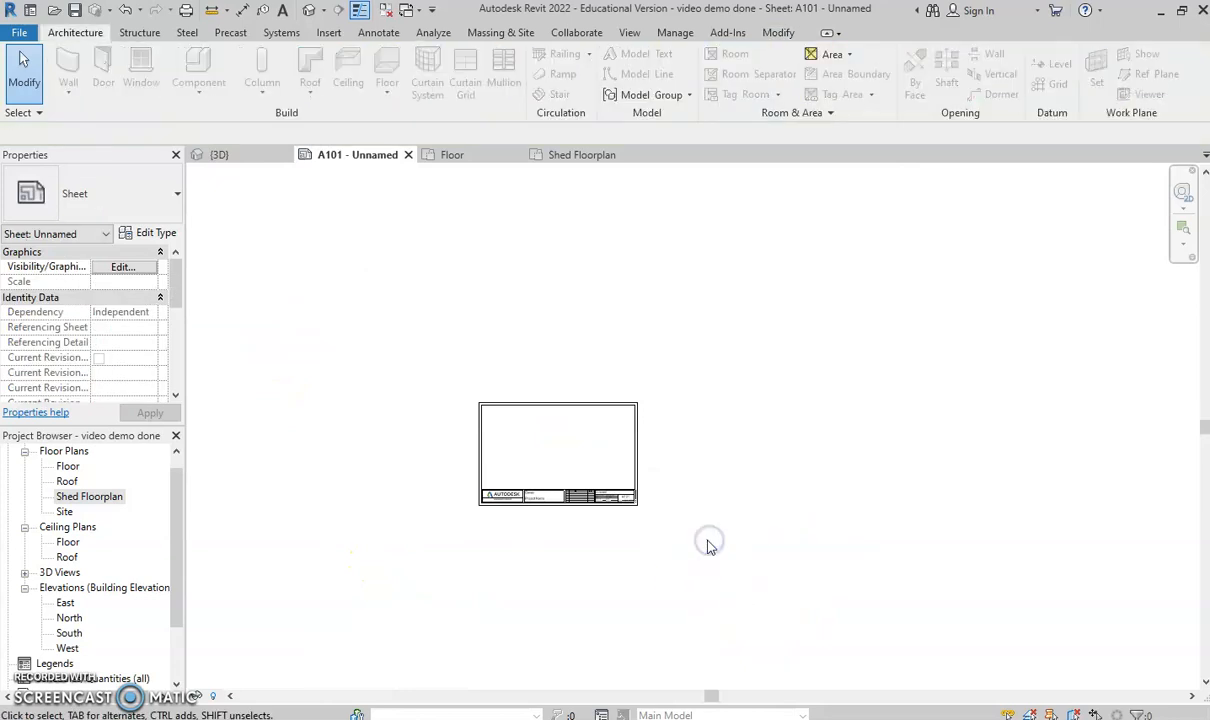
Open the Shed Floorplan view and show its crop region
double_click(90, 497)
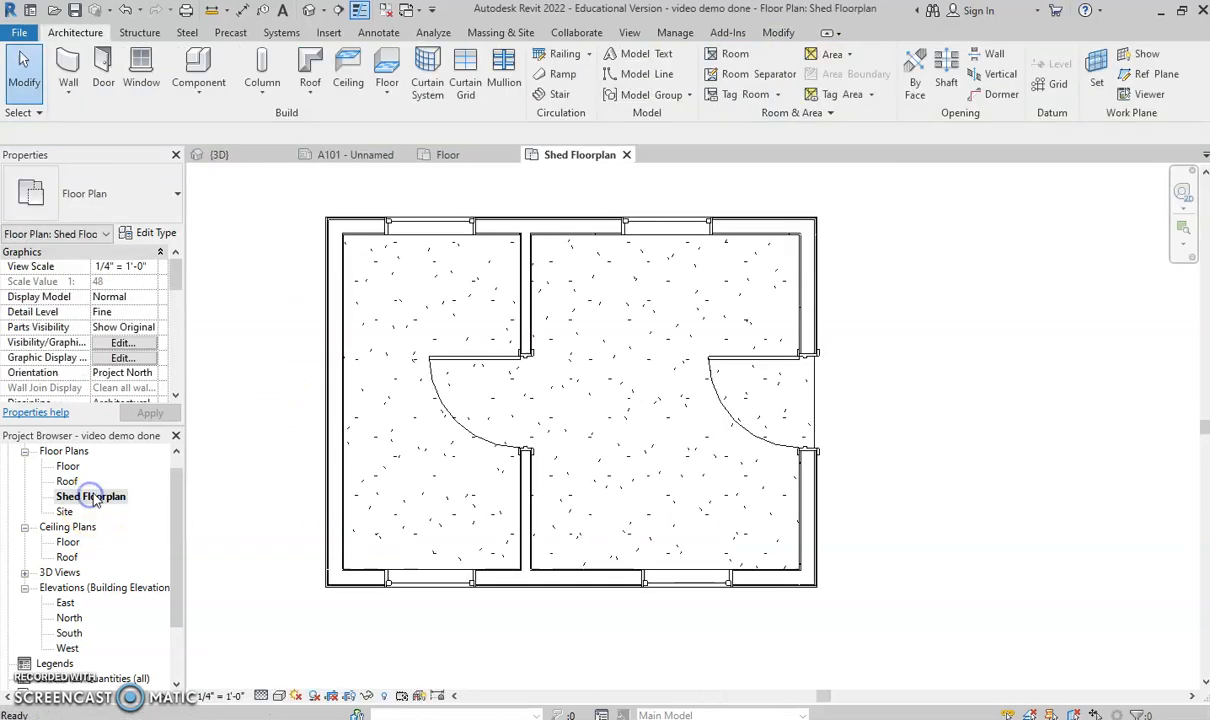
scroll(405, 498, "down", 5)
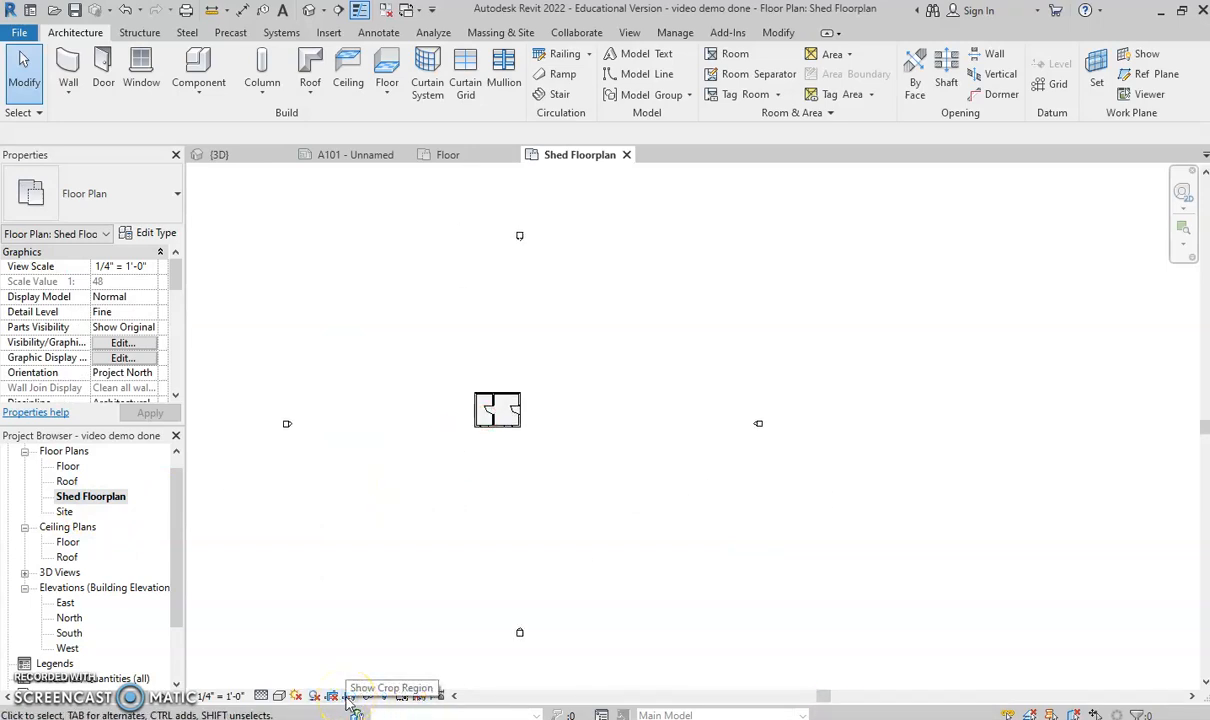
left_click(347, 700)
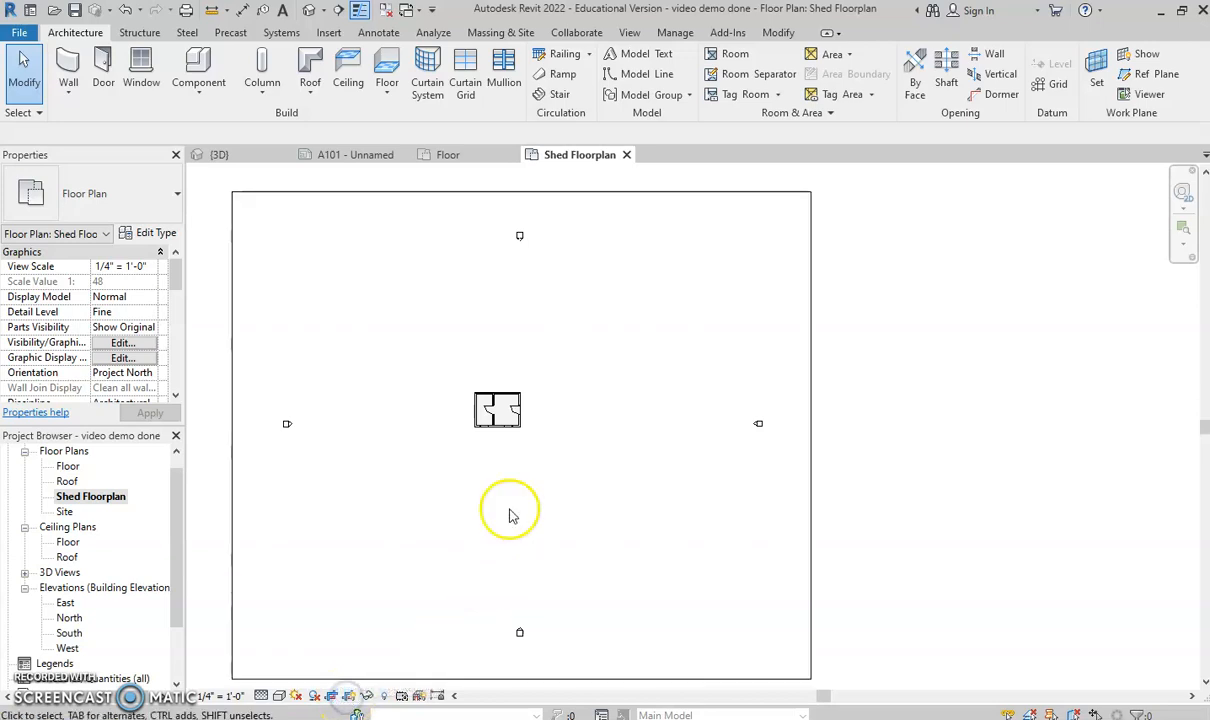
Tighten the crop region on all four sides around the shed plan, leaving the elevation markers outside, and hide the crop region
scroll(519, 340, "down", 1)
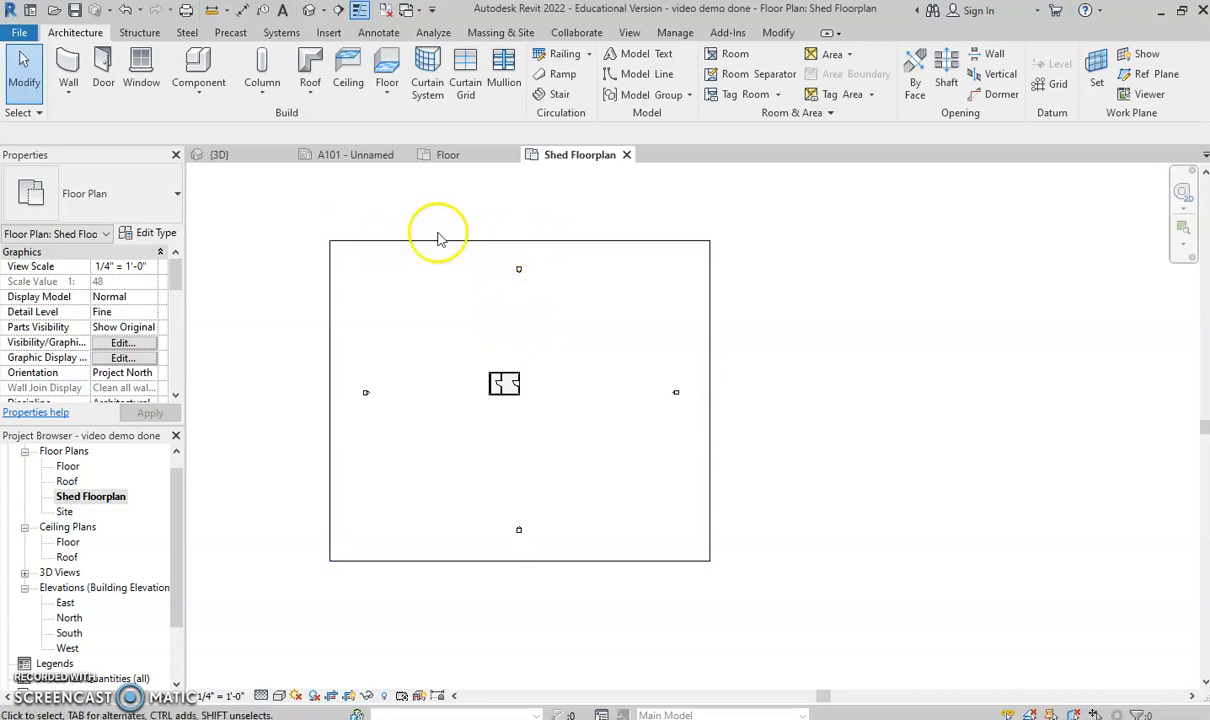
left_click(548, 242)
left_click_drag(520, 241, 519, 370)
left_click_drag(330, 464, 486, 441)
left_click_drag(583, 564, 583, 400)
left_click_drag(711, 384, 526, 371)
scroll(516, 372, "up", 7)
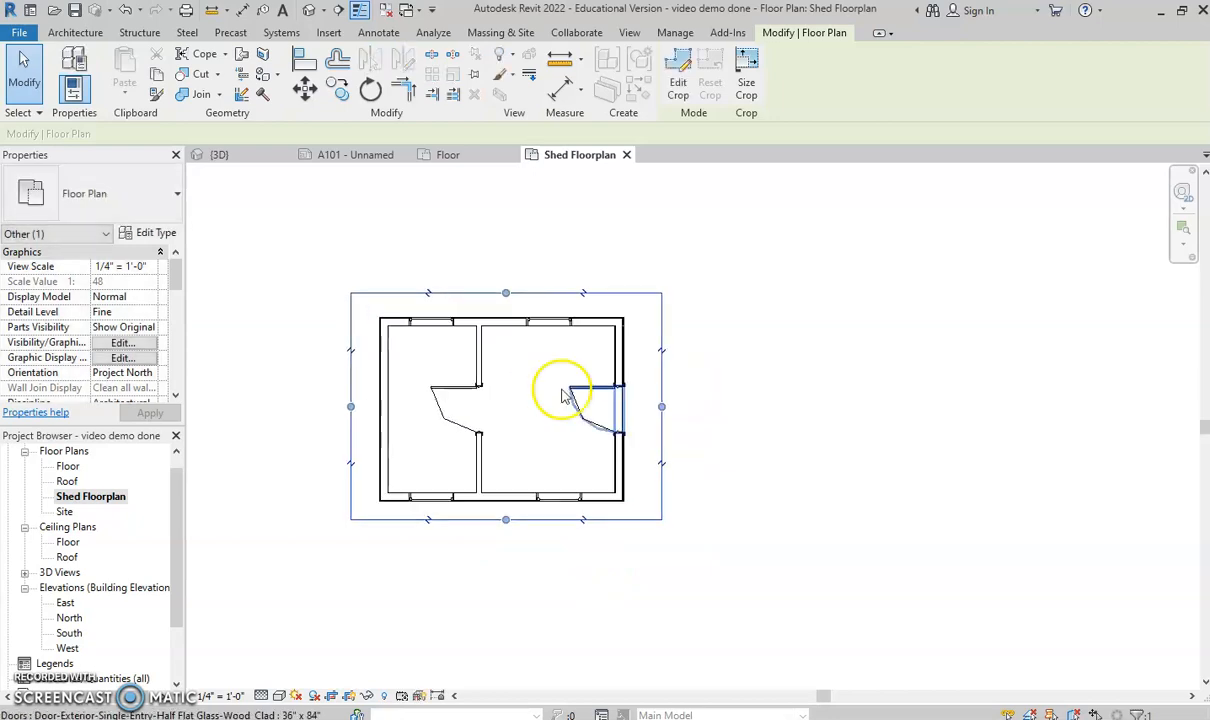
scroll(630, 417, "up", 3)
left_click_drag(675, 404, 656, 407)
scroll(574, 437, "down", 3)
scroll(484, 386, "up", 2)
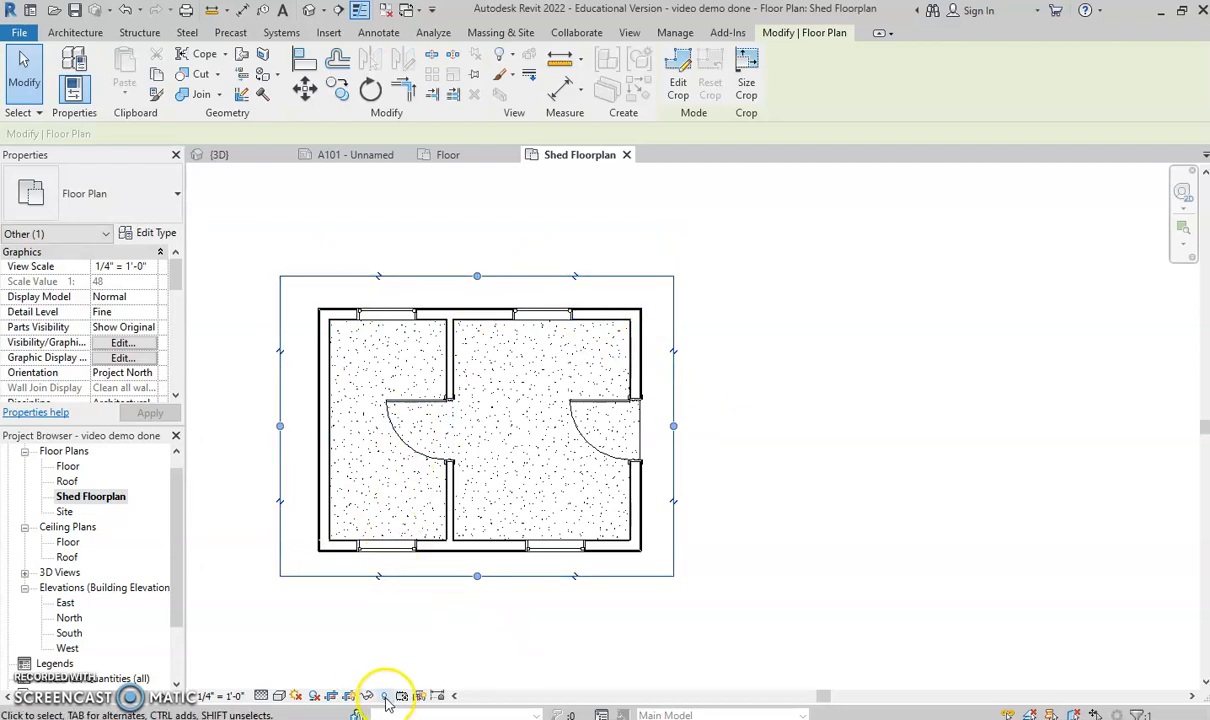
left_click(349, 697)
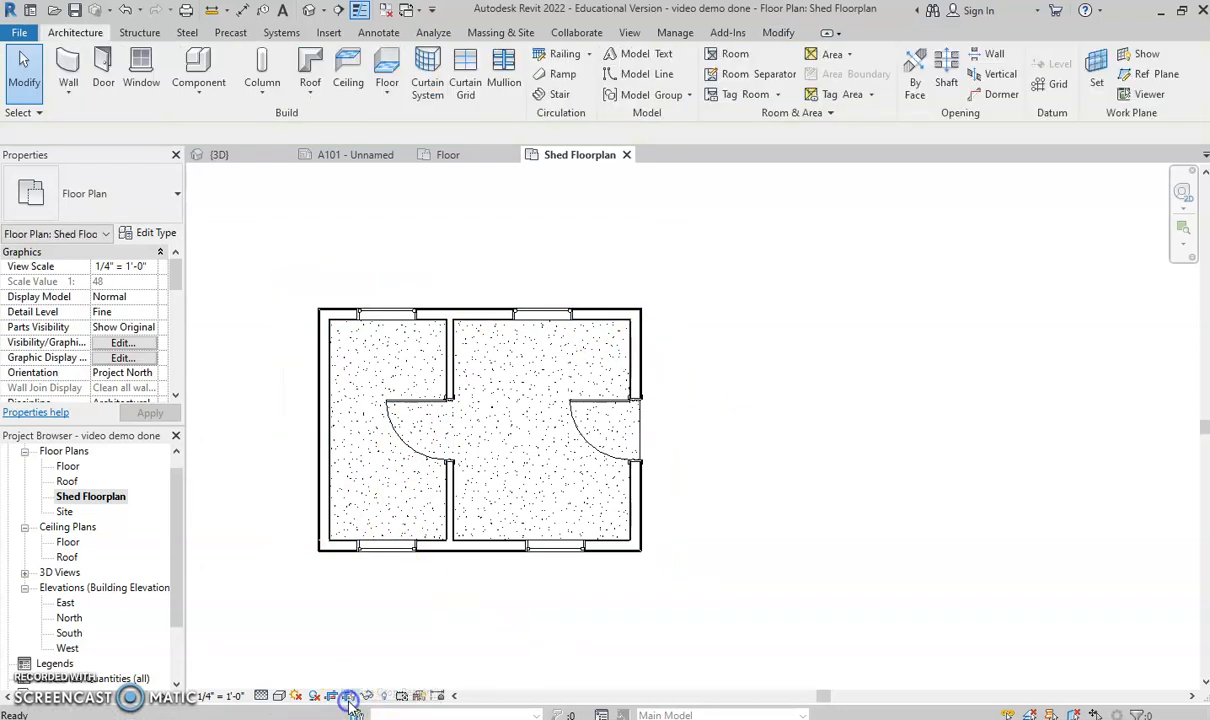
Open sheet A101 and place the cropped Shed Floorplan view in the sheet's upper-left corner
left_click_drag(183, 525, 178, 587)
double_click(80, 633)
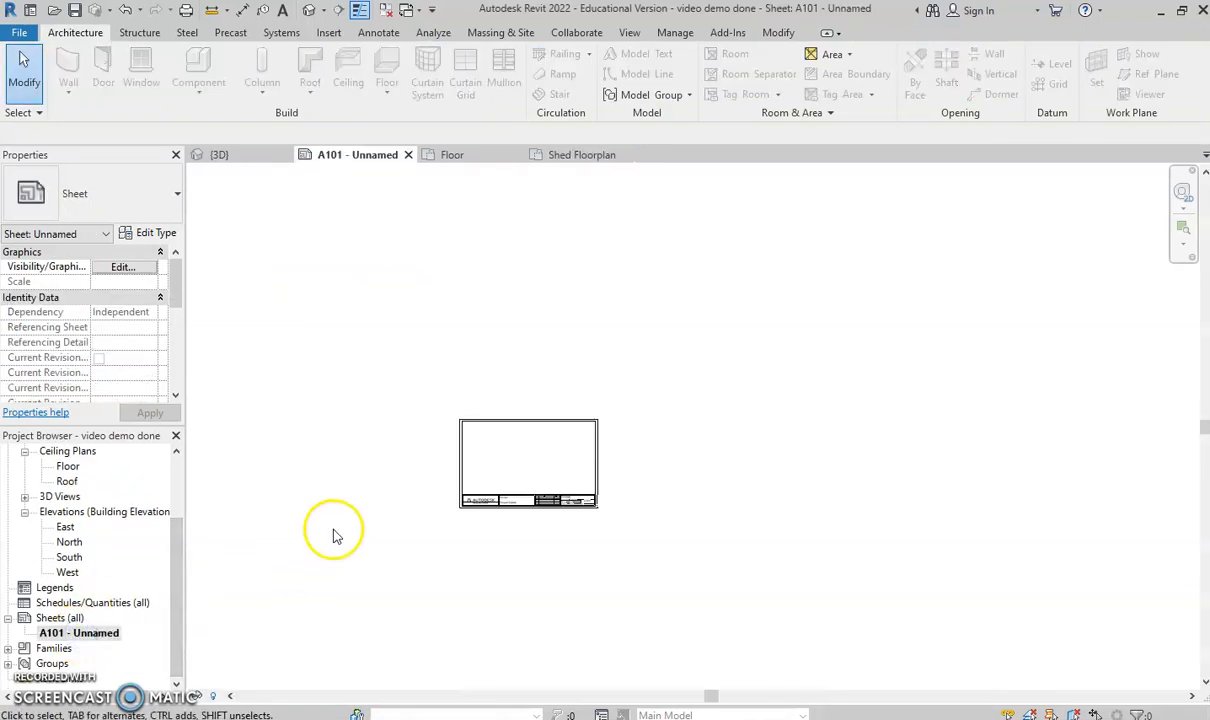
scroll(78, 529, "up", 3)
left_click_drag(90, 511, 486, 437)
scroll(486, 437, "up", 5)
left_click(481, 459)
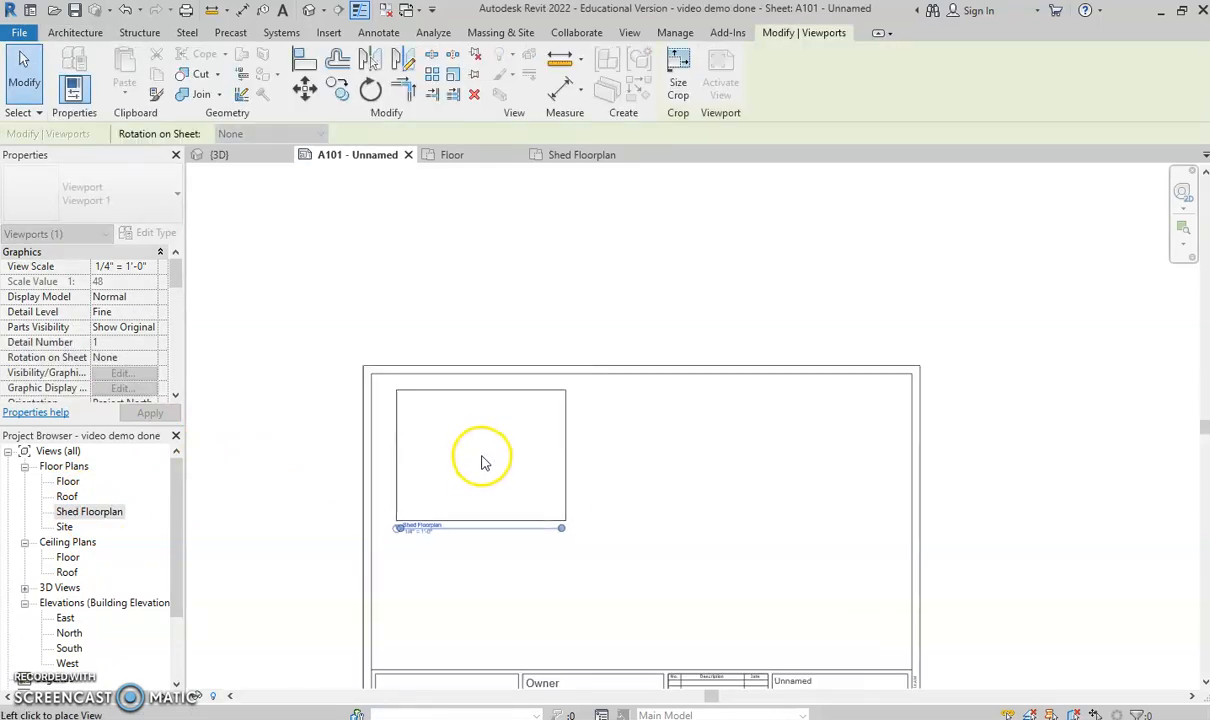
left_click(567, 580)
scroll(494, 427, "up", 3)
scroll(281, 446, "down", 1)
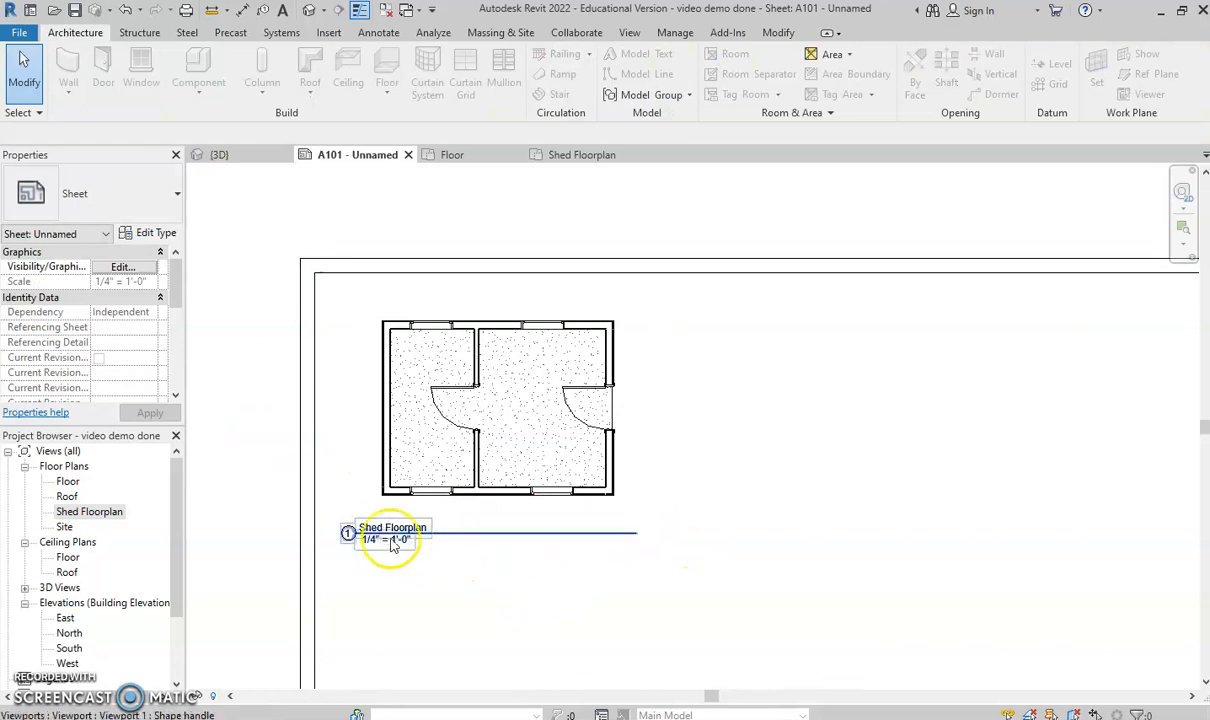
Switch to the browser to examine how the floor plan is dimensioned on the example sheet, and return to Revit
scroll(405, 548, "down", 1)
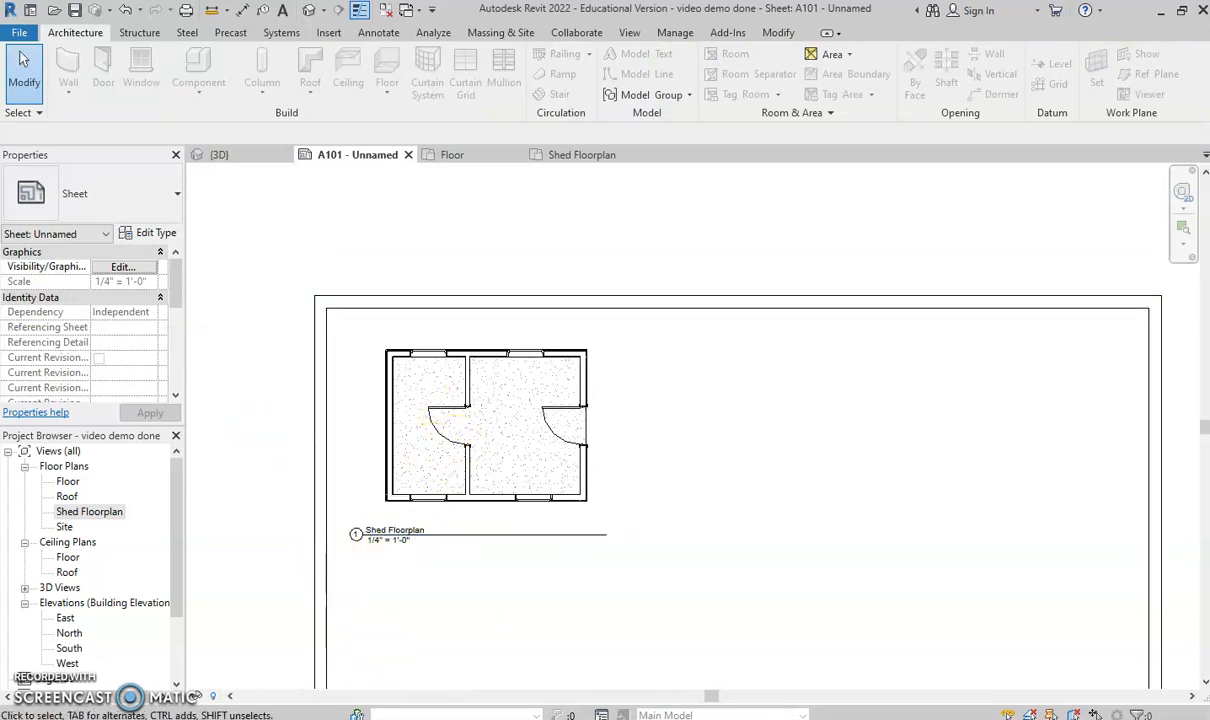
left_click(686, 675)
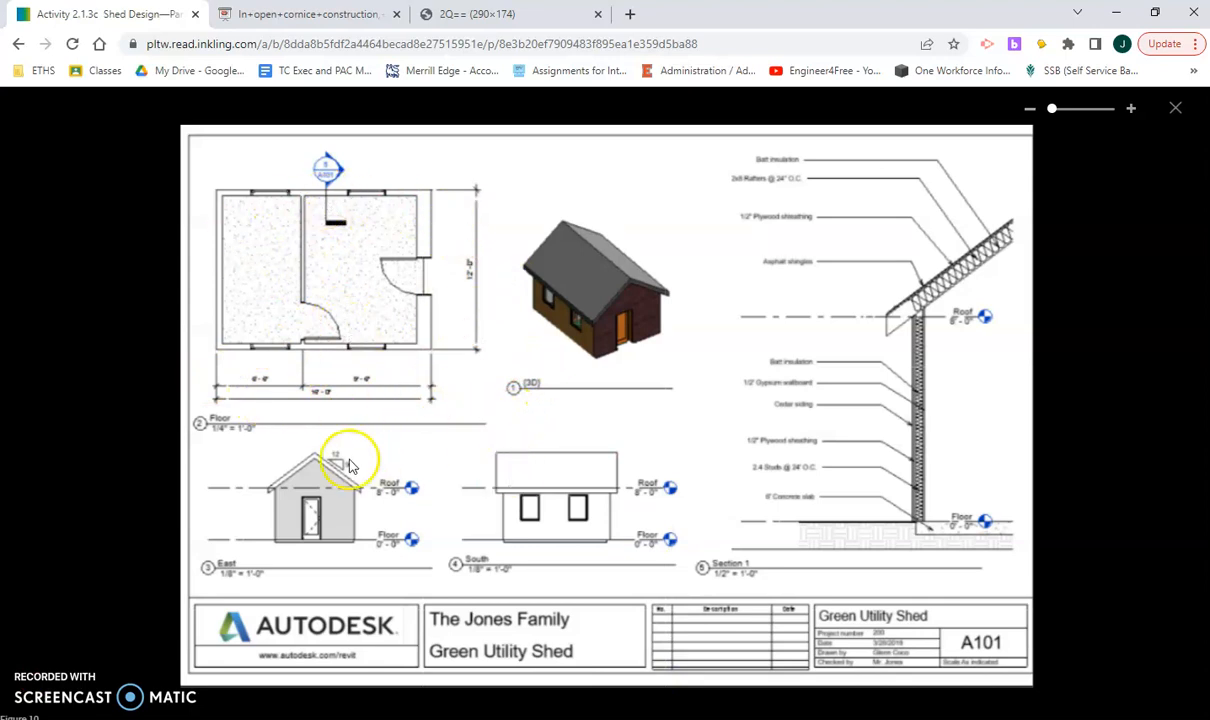
left_click(1118, 20)
scroll(455, 495, "up", 3)
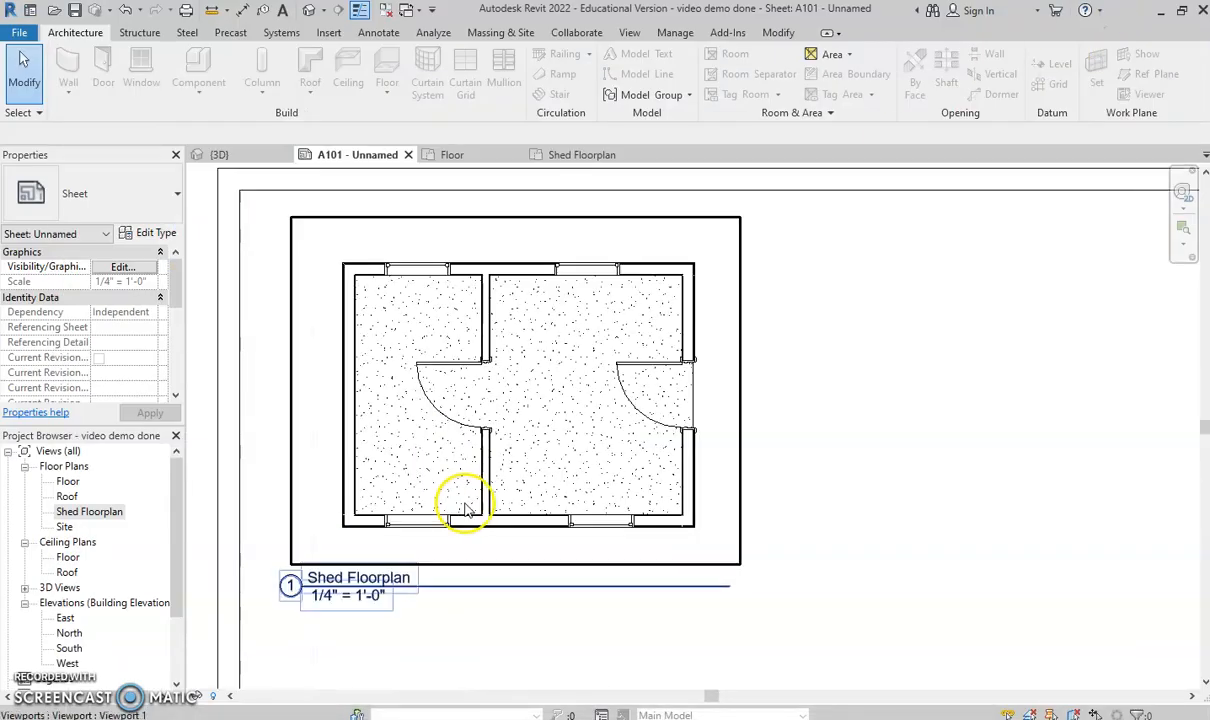
scroll(460, 510, "down", 3)
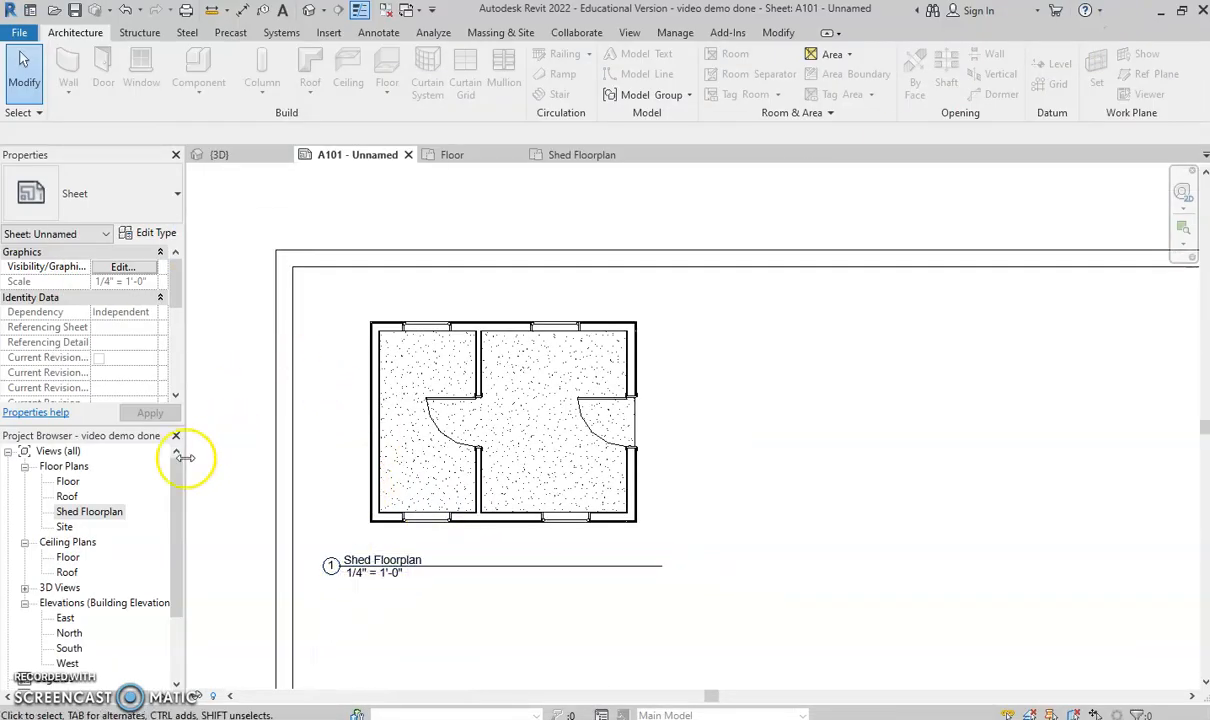
Open the Shed Floorplan view and start an Aligned dimension that references faces of core
double_click(92, 511)
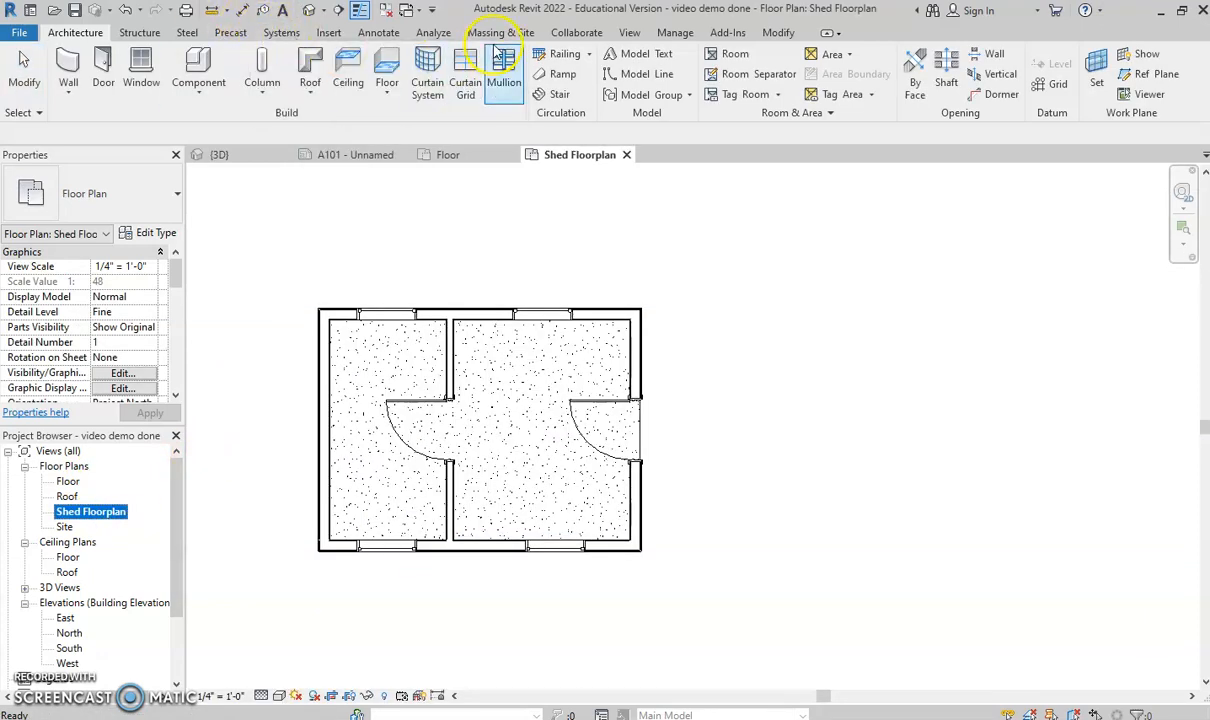
left_click(241, 12)
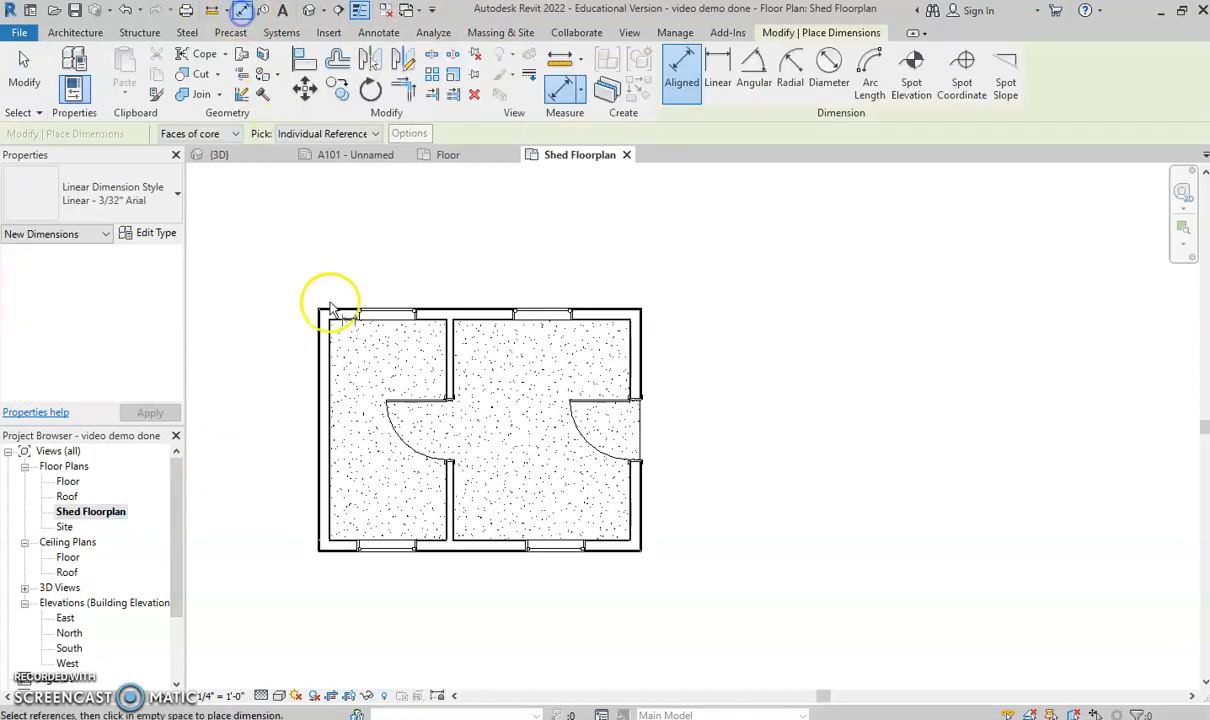
scroll(355, 540, "up", 2)
scroll(355, 540, "down", 3)
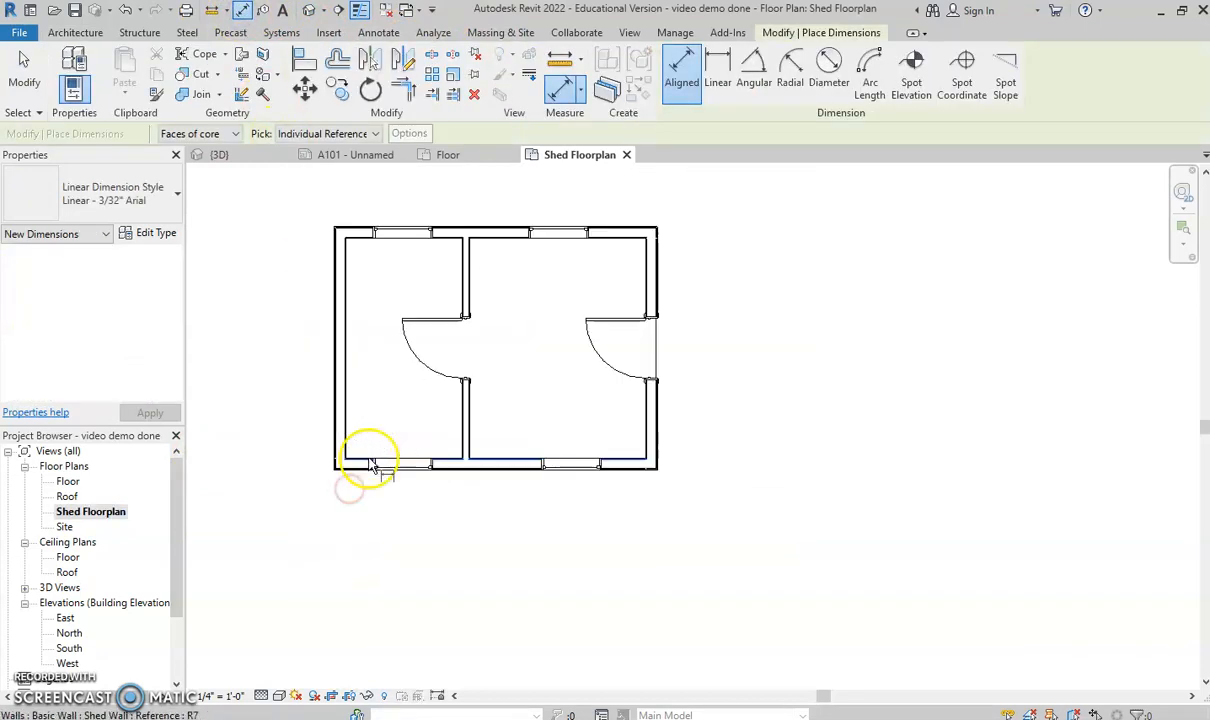
scroll(351, 494, "up", 3)
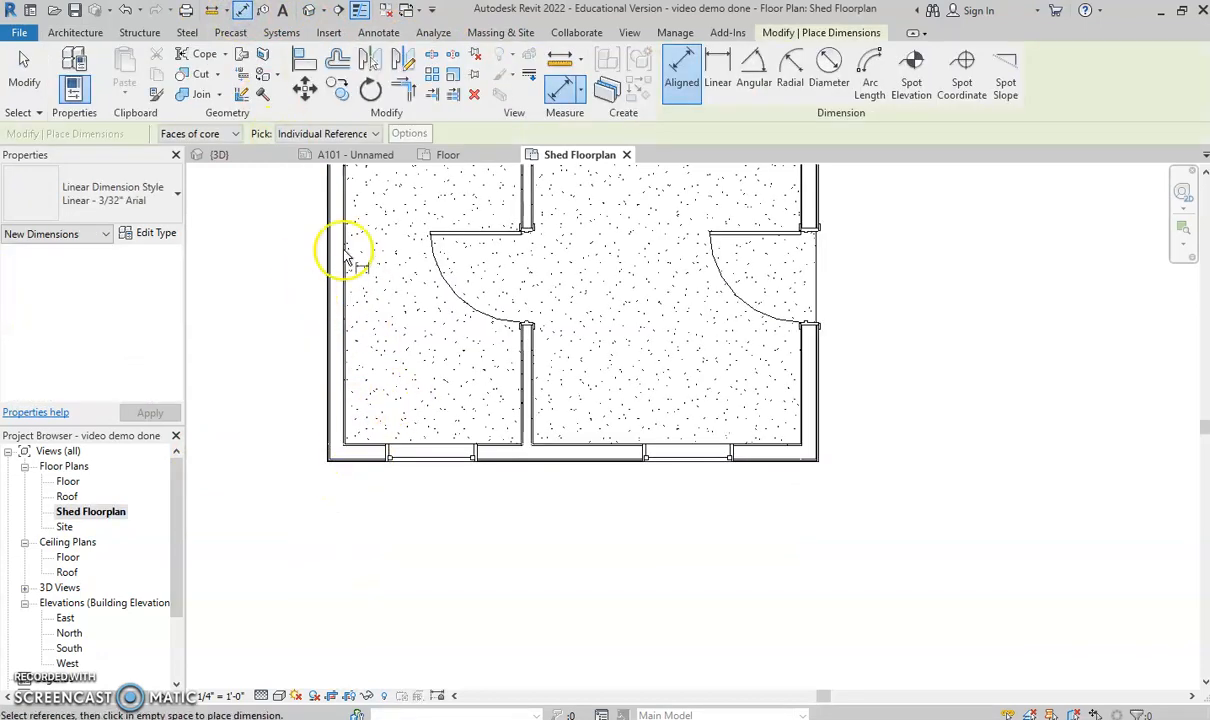
scroll(346, 420, "up", 2)
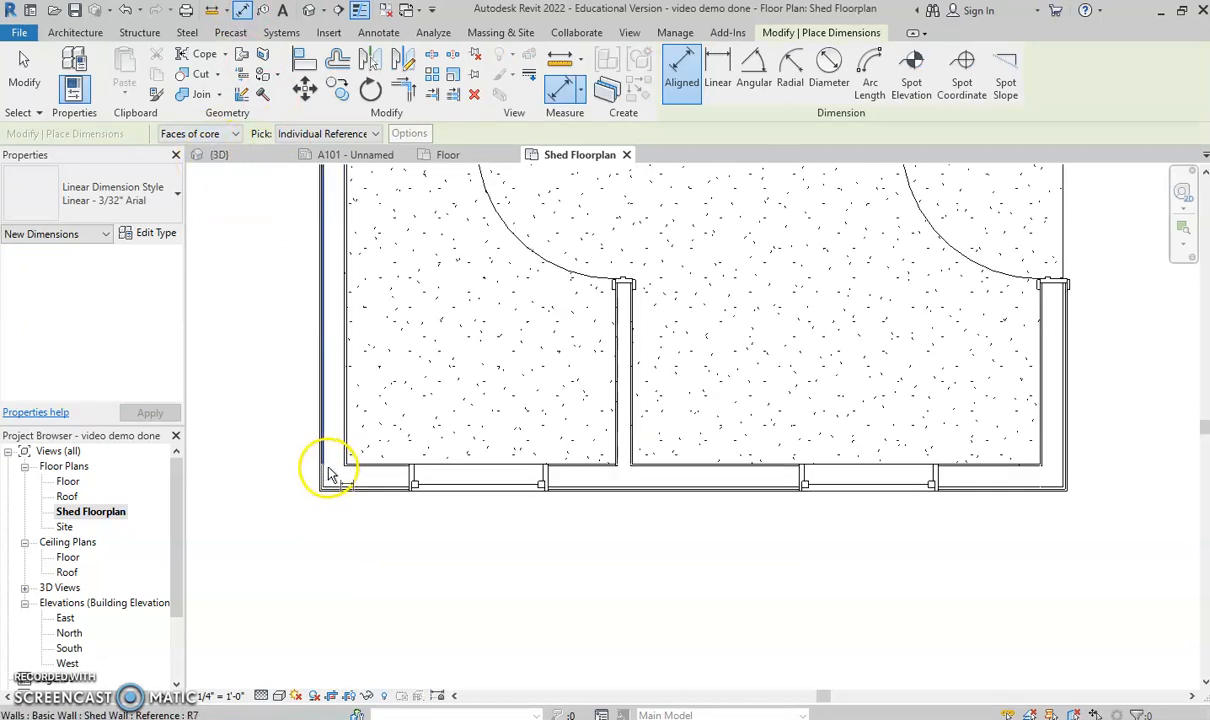
left_click(209, 138)
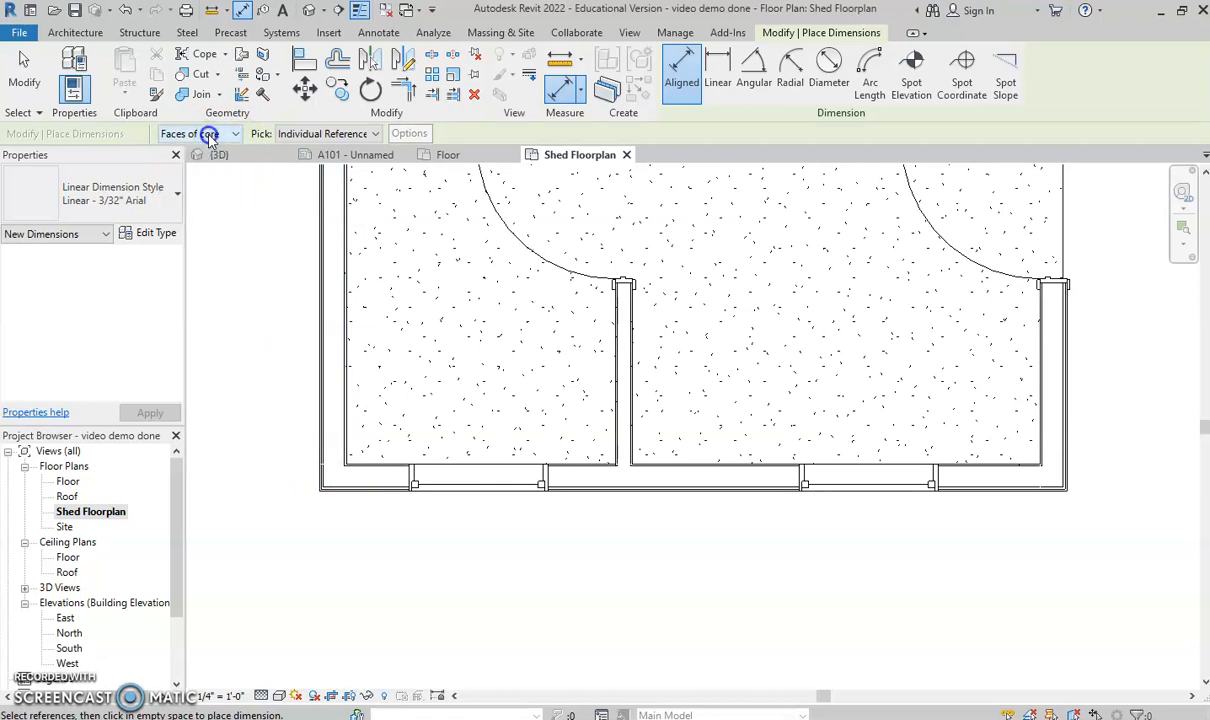
scroll(338, 440, "up", 4)
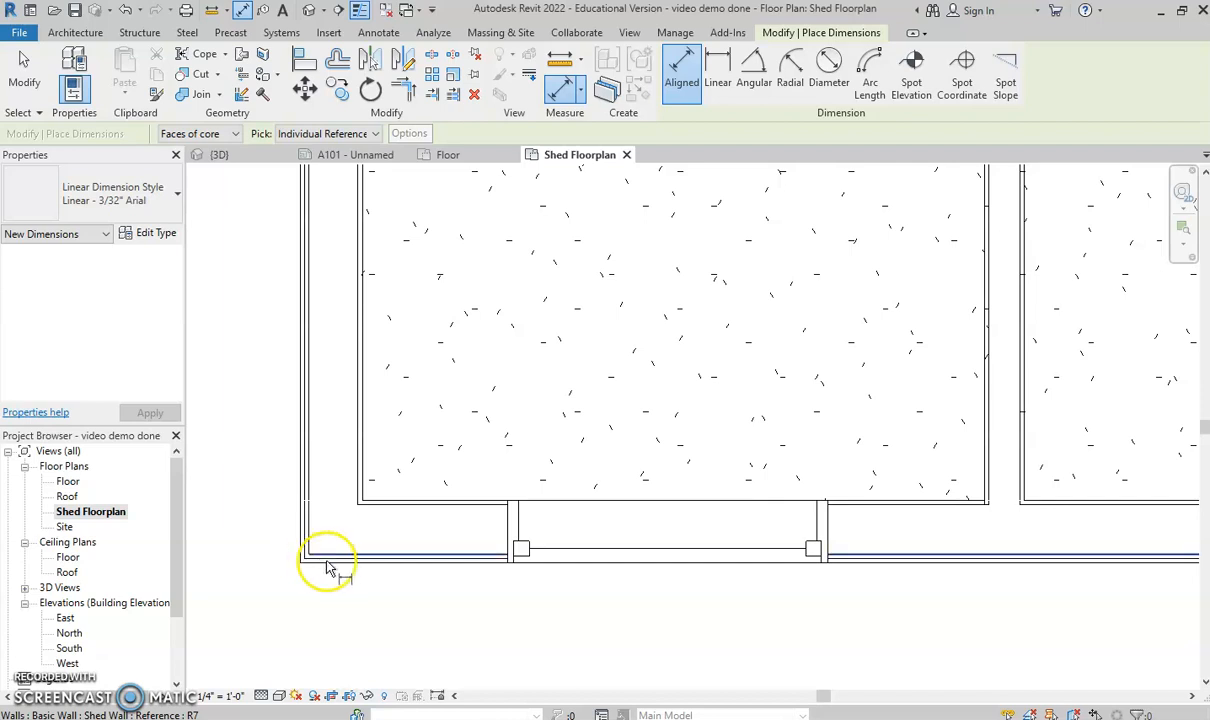
Place a dimension string below the plan from the left wall's core face through the interior wall's center to the right wall's core face
left_click(310, 483)
scroll(910, 505, "down", 5)
scroll(764, 521, "up", 3)
left_click(745, 419)
scroll(610, 495, "down", 2)
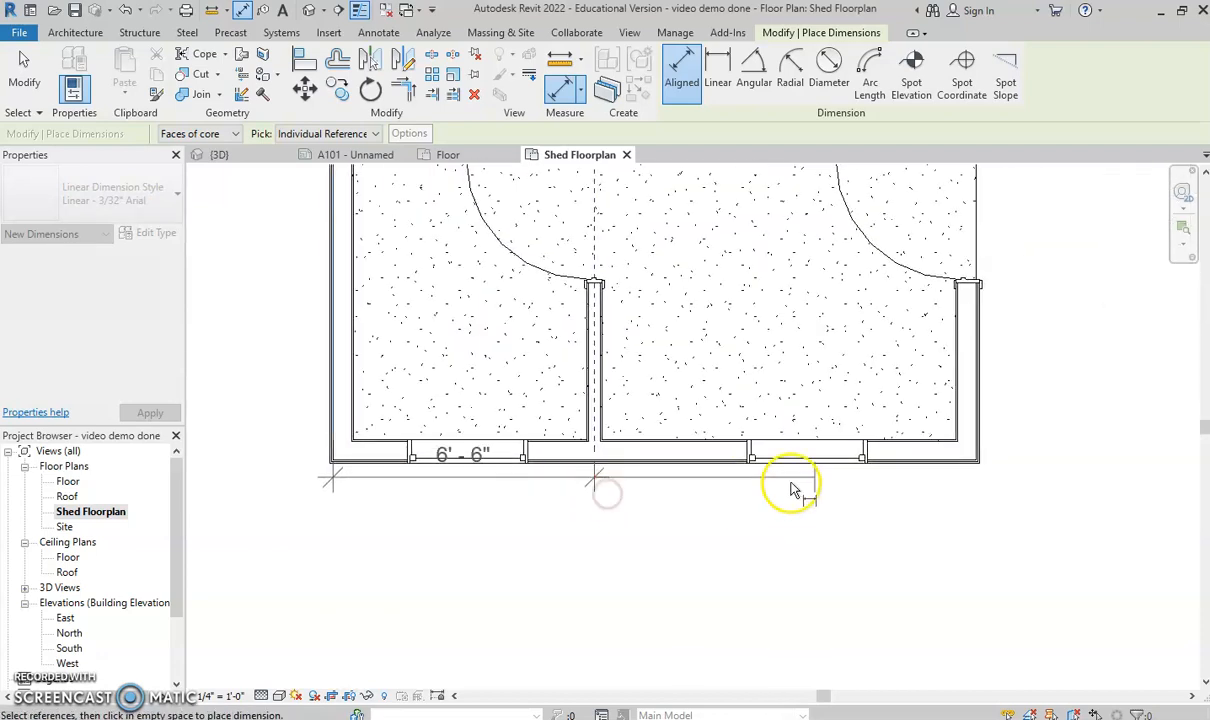
scroll(940, 428, "up", 5)
left_click(947, 422)
scroll(864, 540, "down", 5)
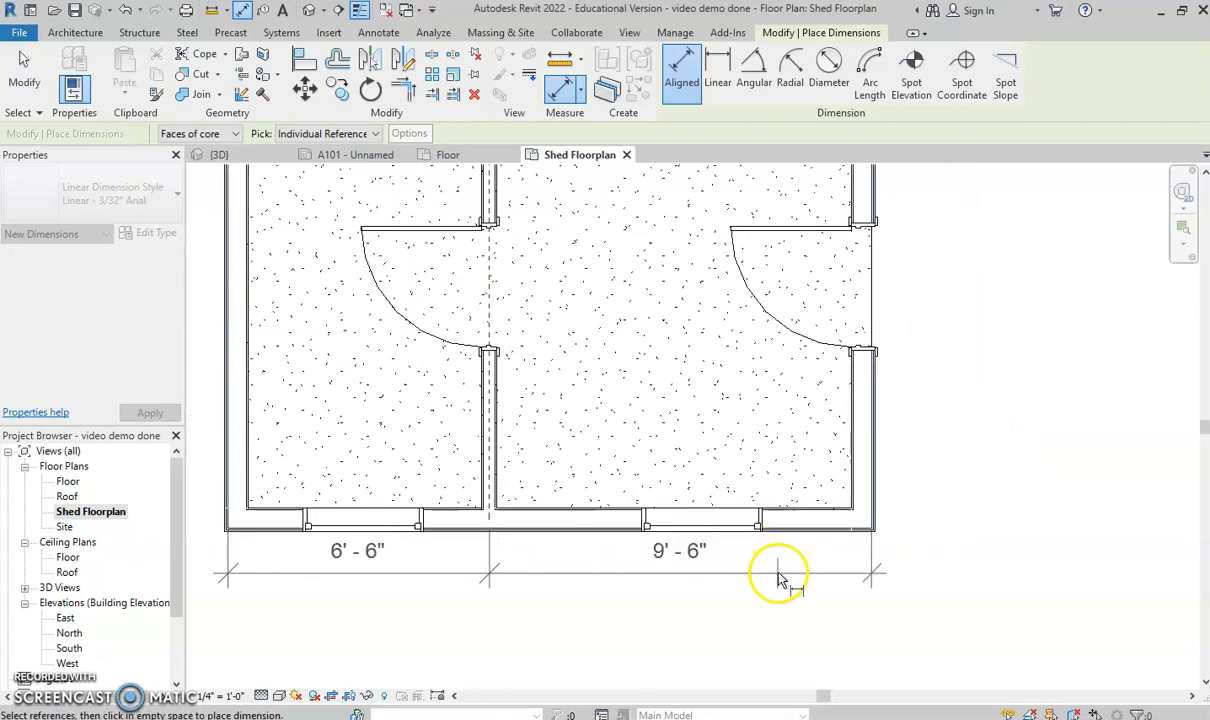
left_click(779, 576)
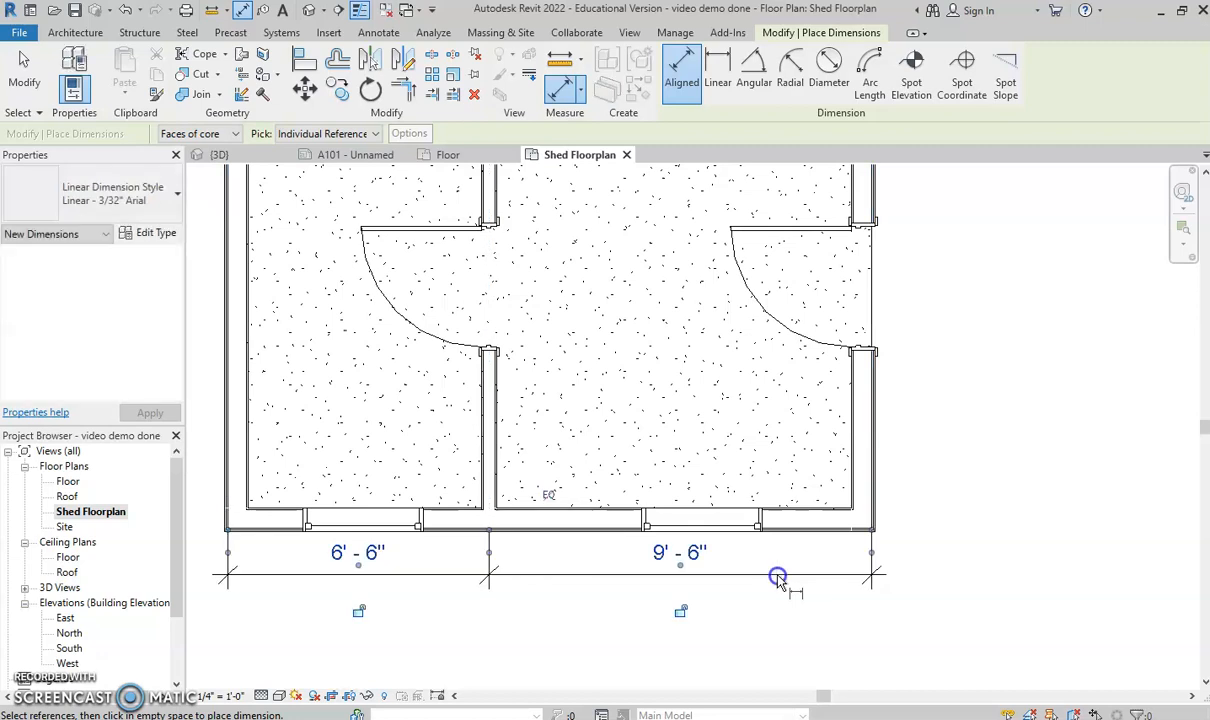
Add an overall length dimension between the left and right exterior walls, placed below the first dimension string
scroll(760, 577, "down", 3)
middle_click_drag(752, 578, 701, 475)
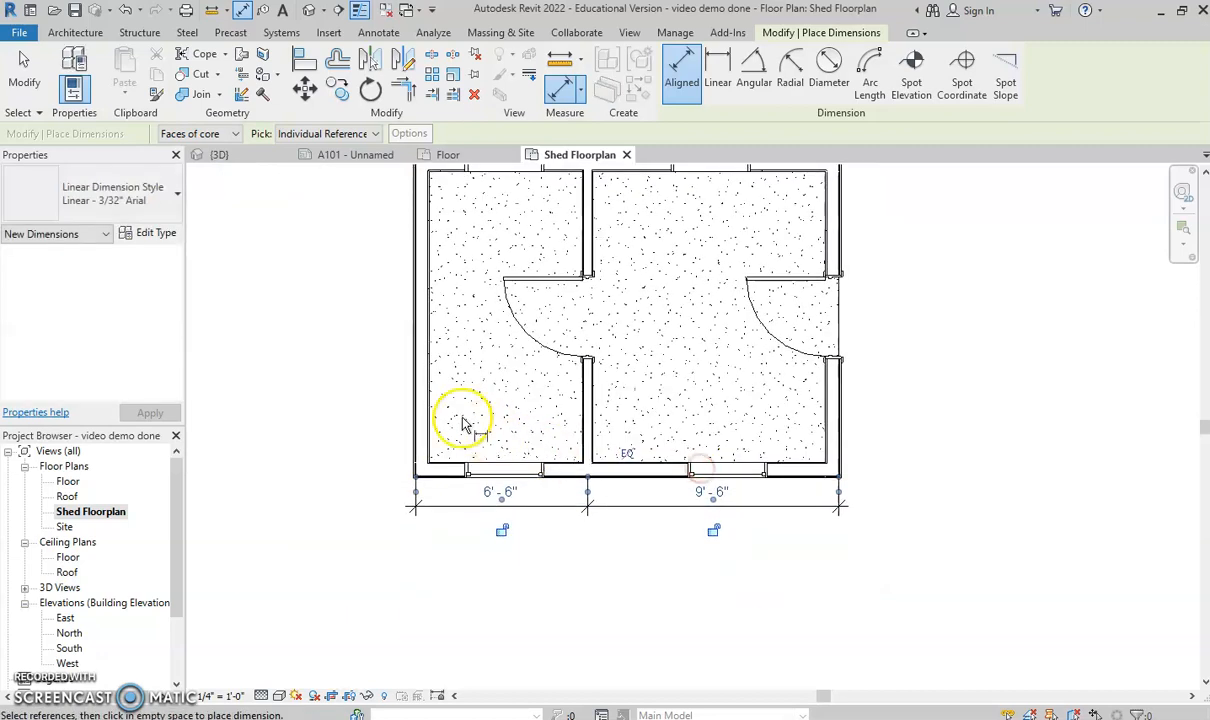
left_click(416, 421)
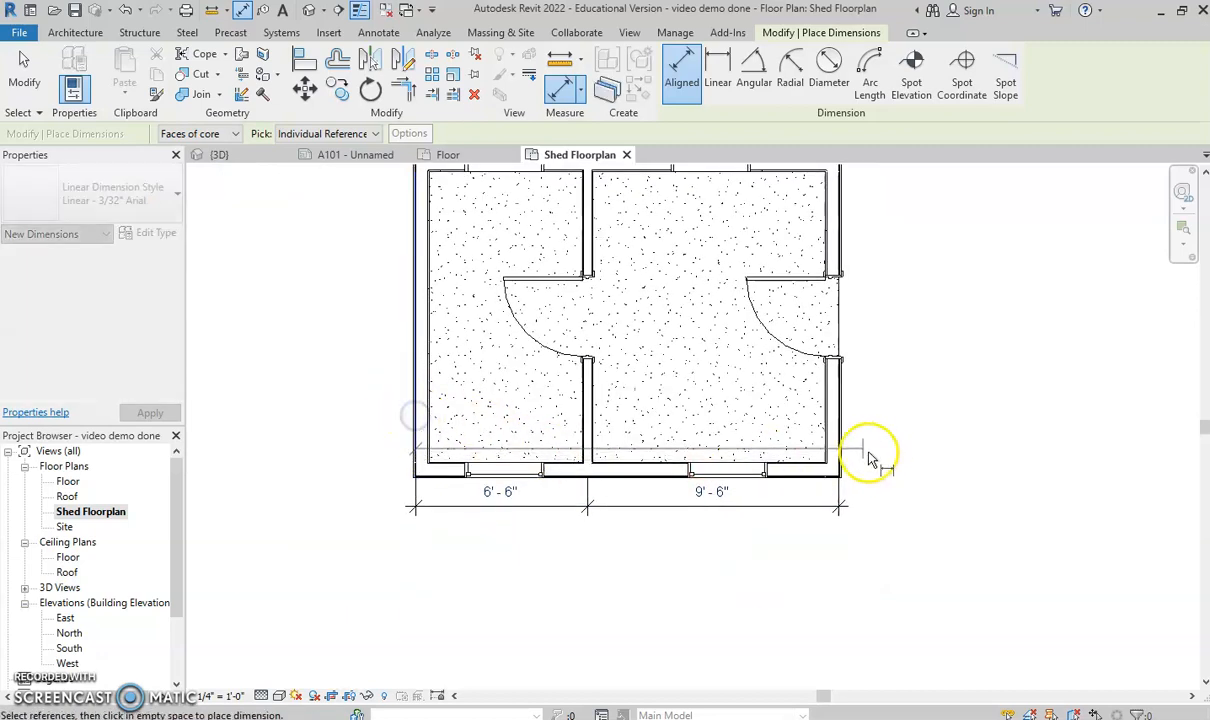
left_click(836, 437)
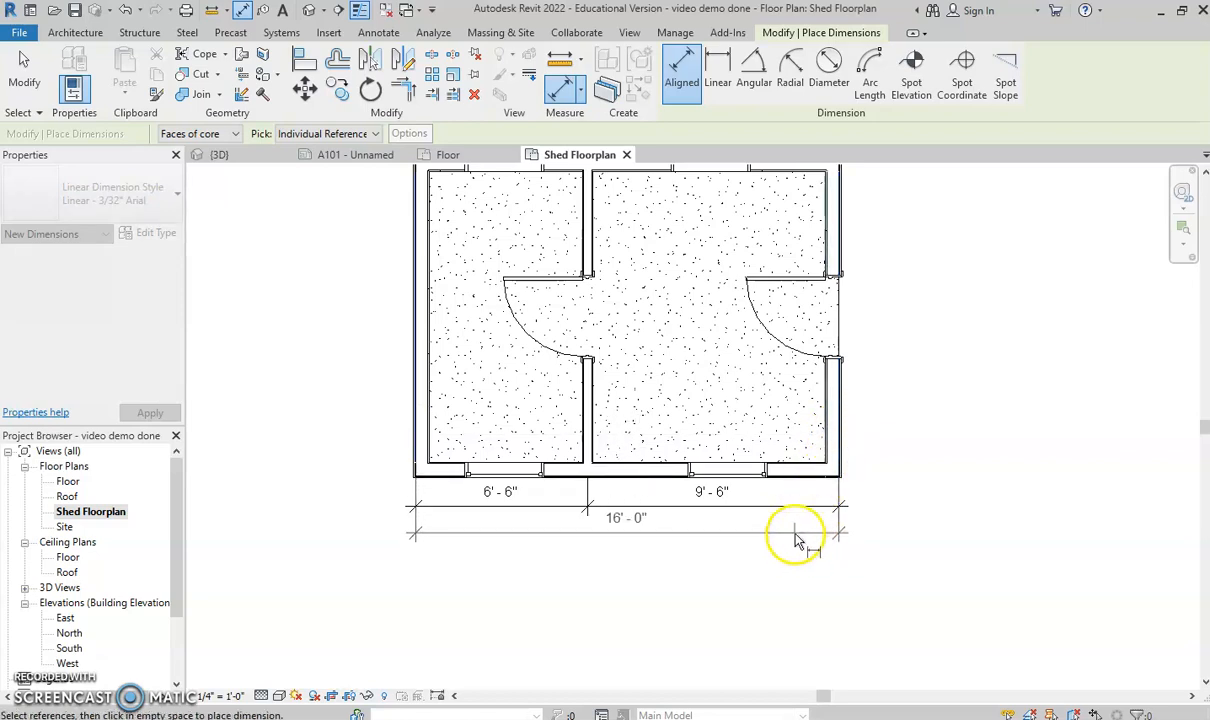
left_click(795, 540)
Try dimensioning the shed's overall depth between the upper and lower exterior walls, placed beside the plan's left wall
scroll(691, 435, "down", 2)
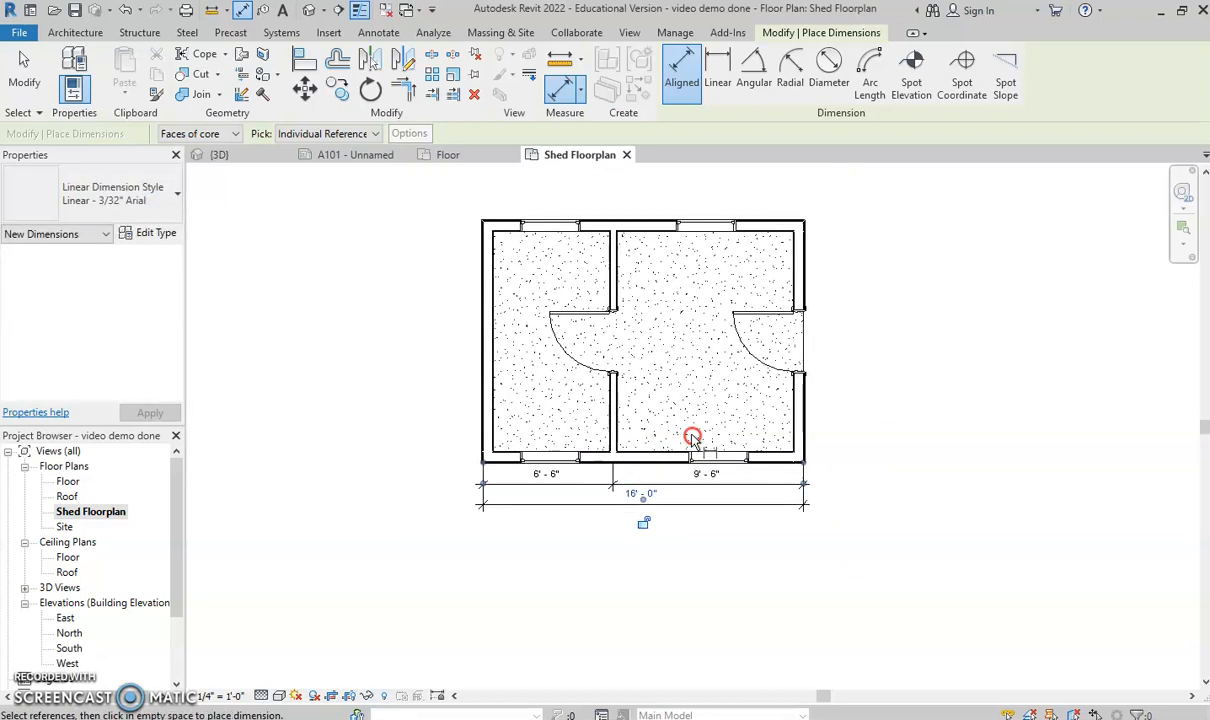
left_click(513, 224)
left_click(513, 460)
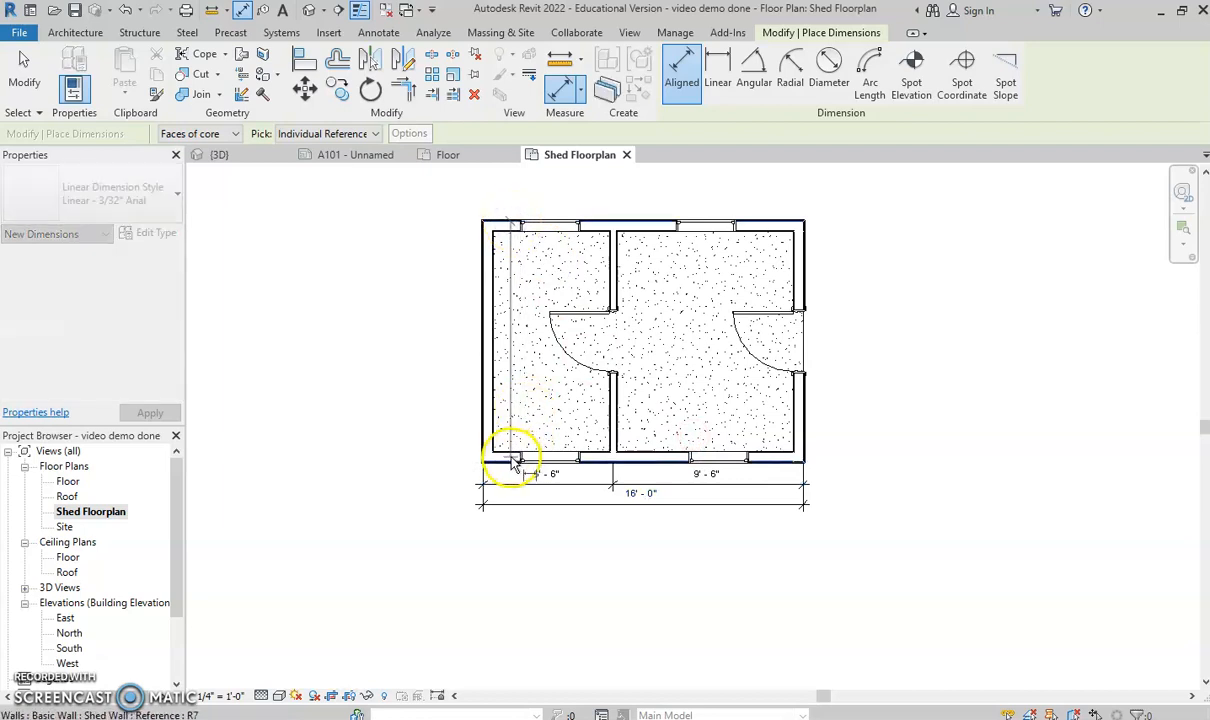
left_click(455, 455)
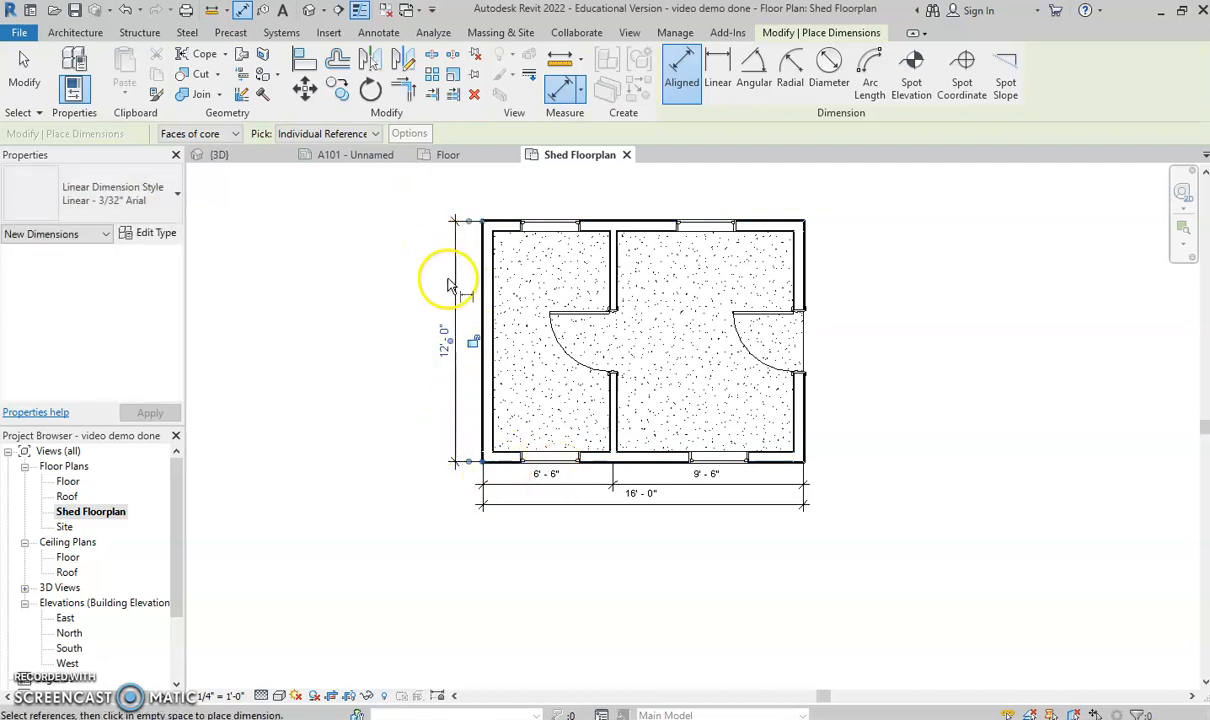
Try moving the depth dimension farther out from the left wall and adjusting its text position on the dimension line
key("Escape")
left_click_drag(454, 351, 396, 370)
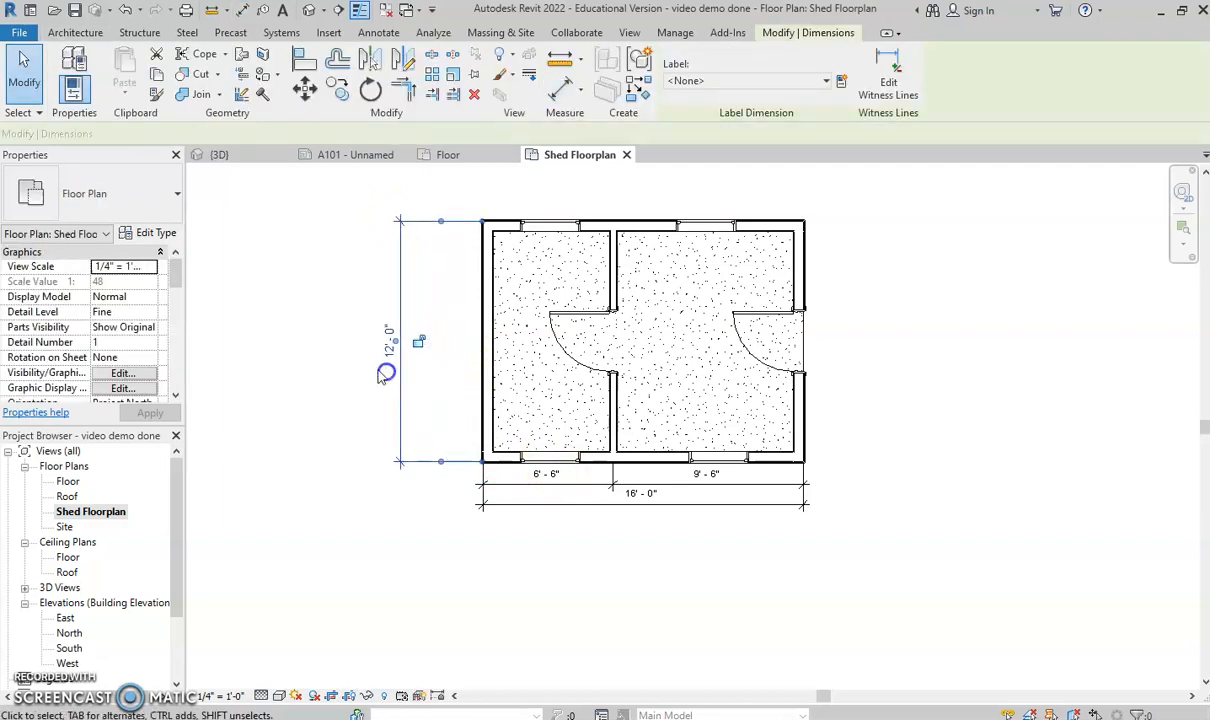
left_click(394, 394)
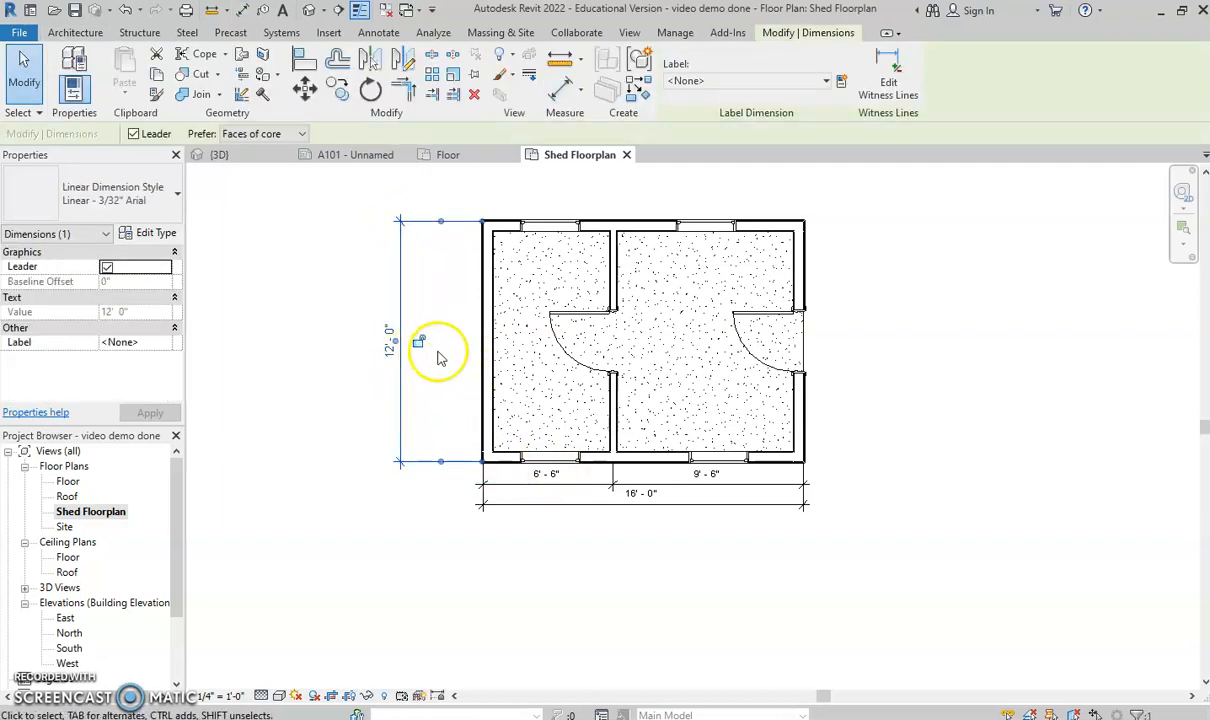
scroll(432, 351, "up", 3)
left_click_drag(344, 338, 340, 345)
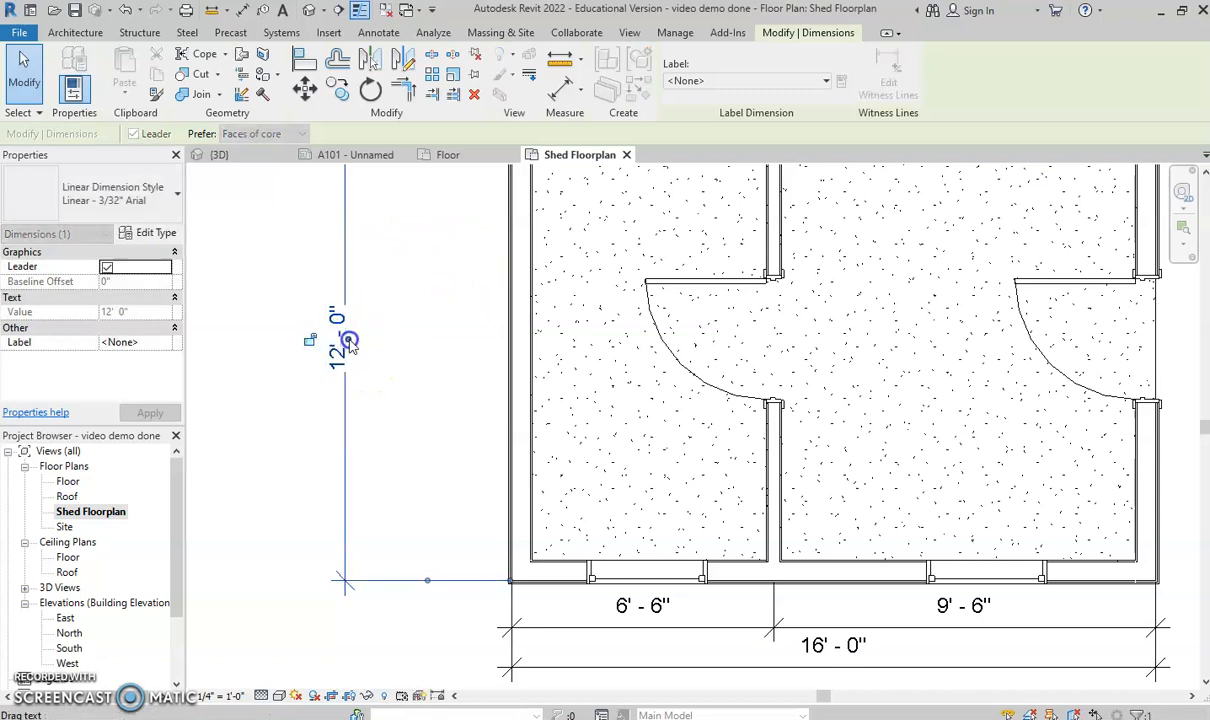
left_click(360, 395)
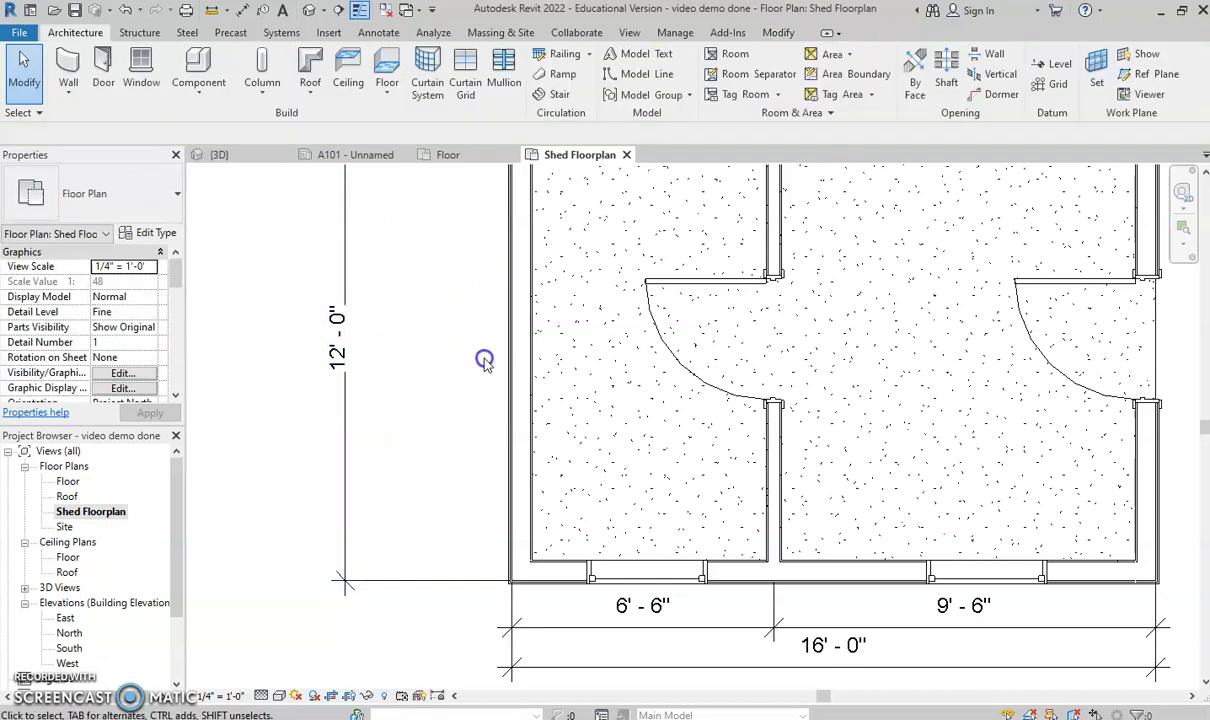
scroll(485, 362, "down", 3)
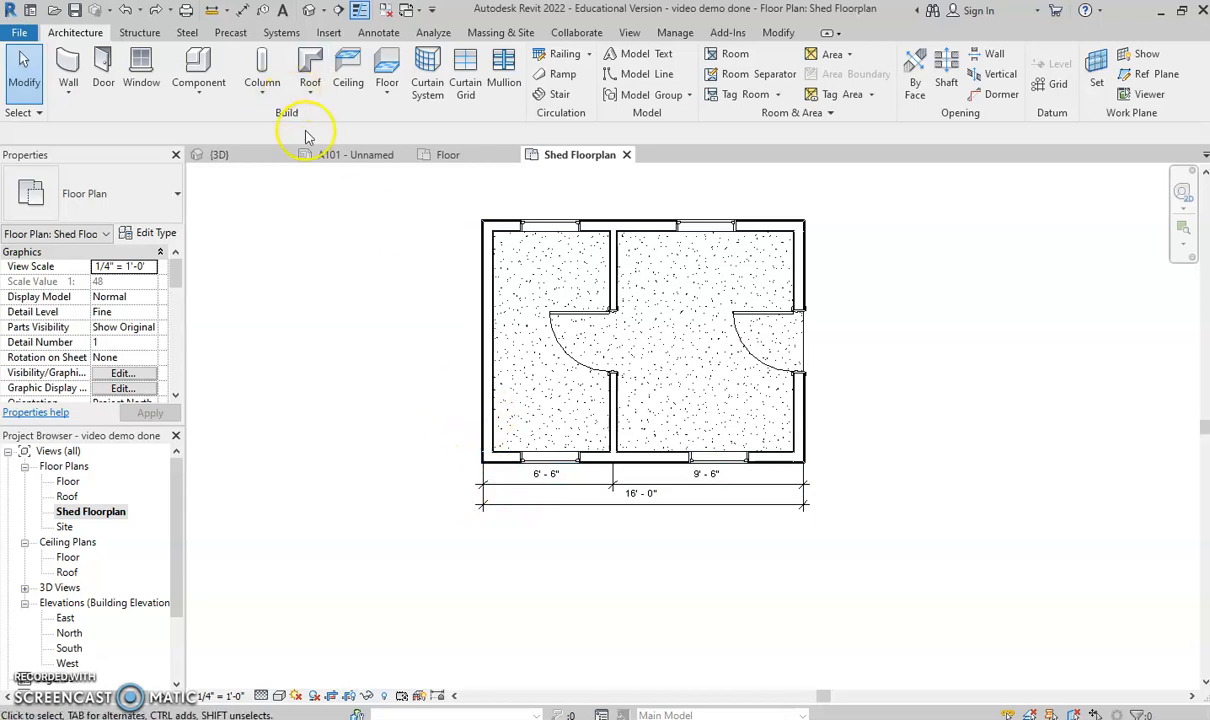
Open sheet A101 and check how the dimensioned floor plan sits on it
scroll(519, 541, "up", 2)
scroll(338, 598, "down", 1)
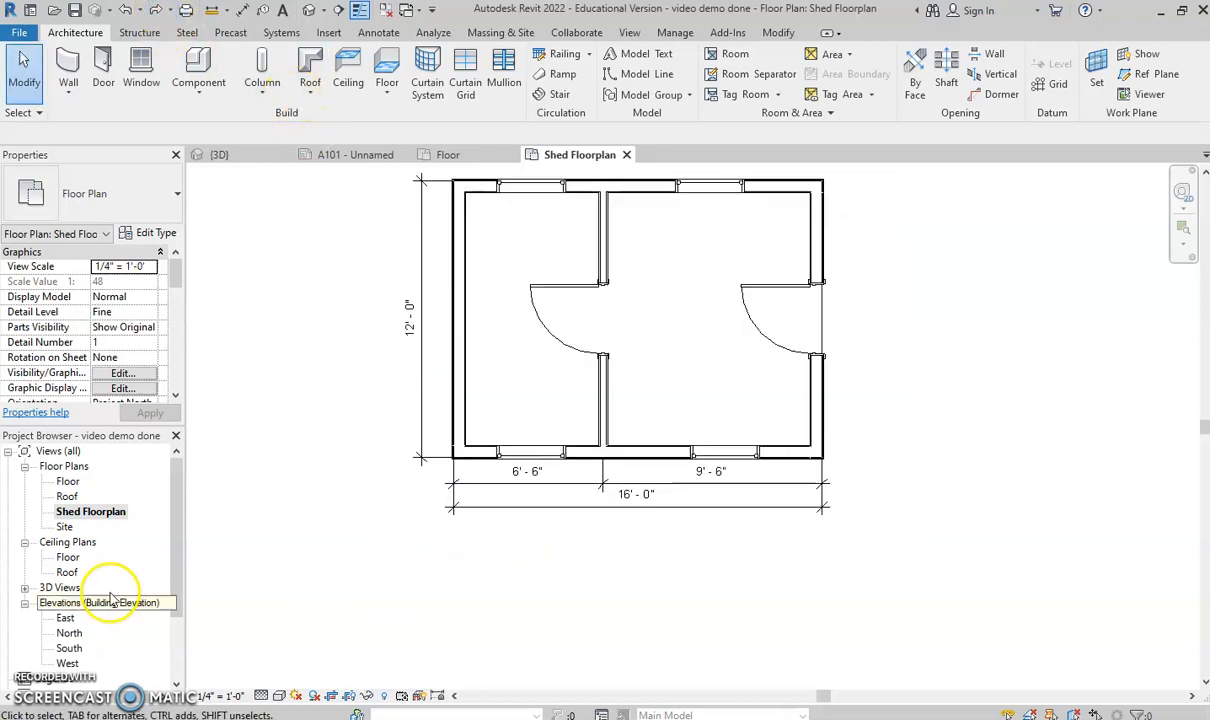
left_click_drag(175, 523, 183, 591)
double_click(78, 633)
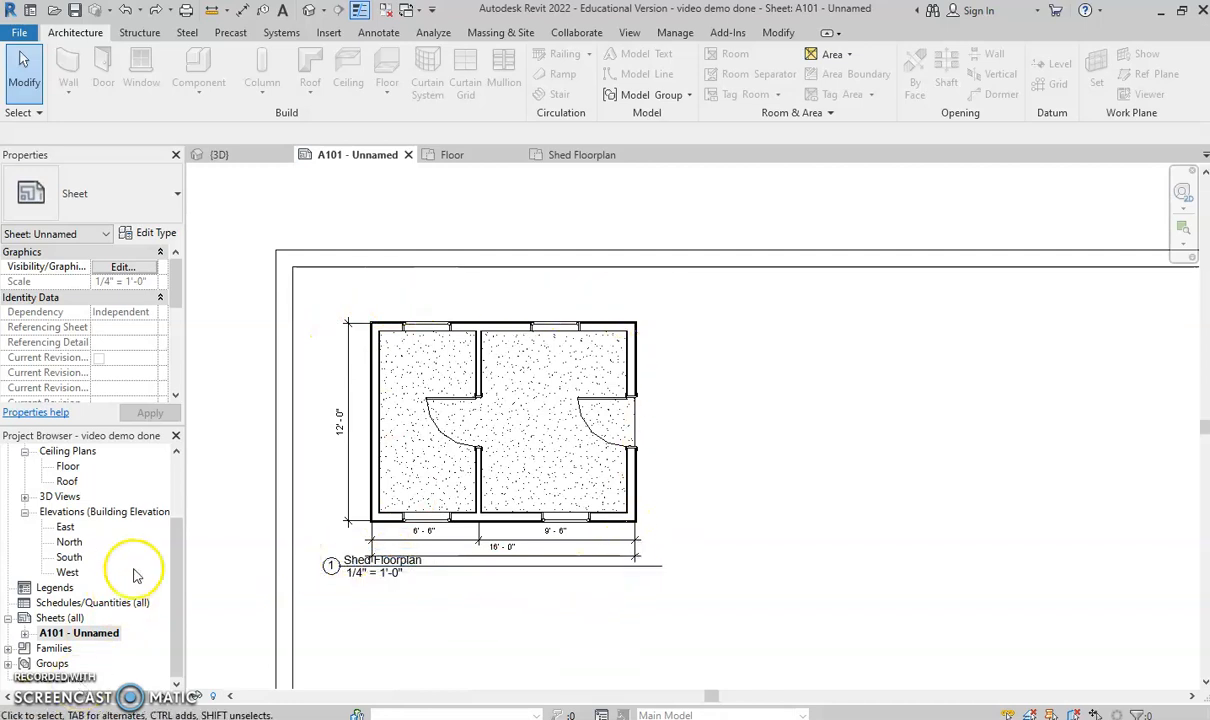
left_click_drag(178, 540, 168, 581)
scroll(257, 559, "down", 3)
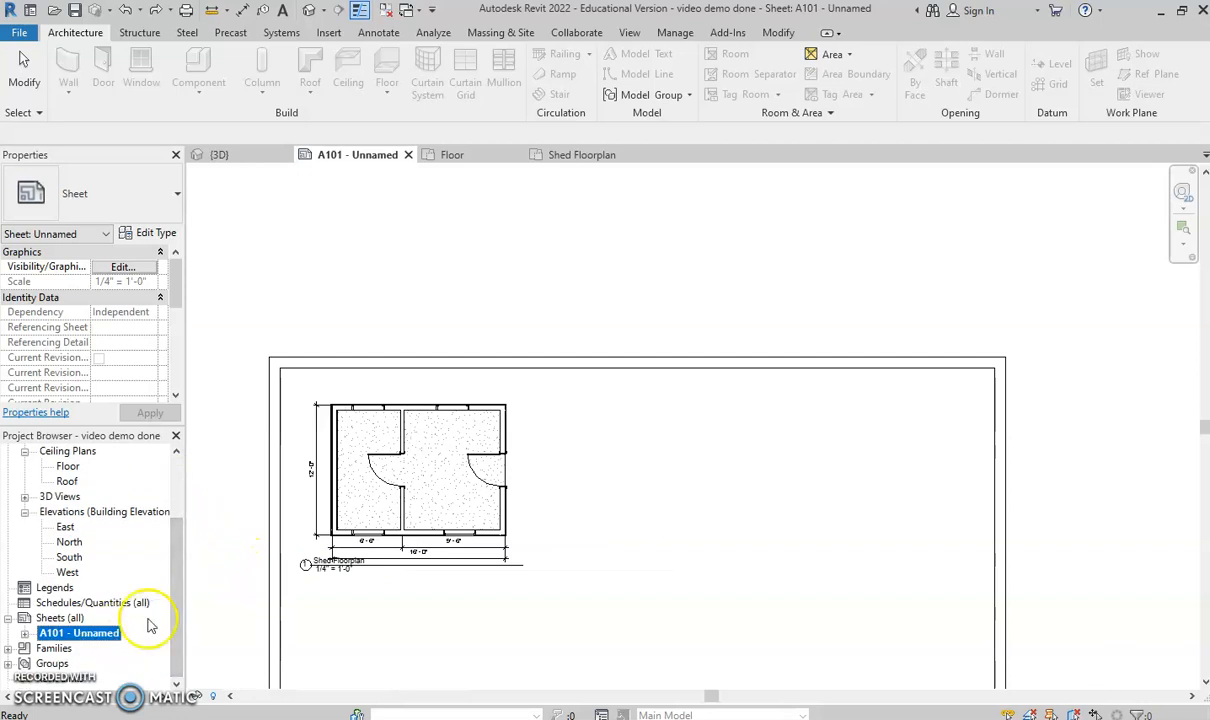
Open the East elevation and consult the example sheet in the browser for how the elevations are presented
double_click(62, 527)
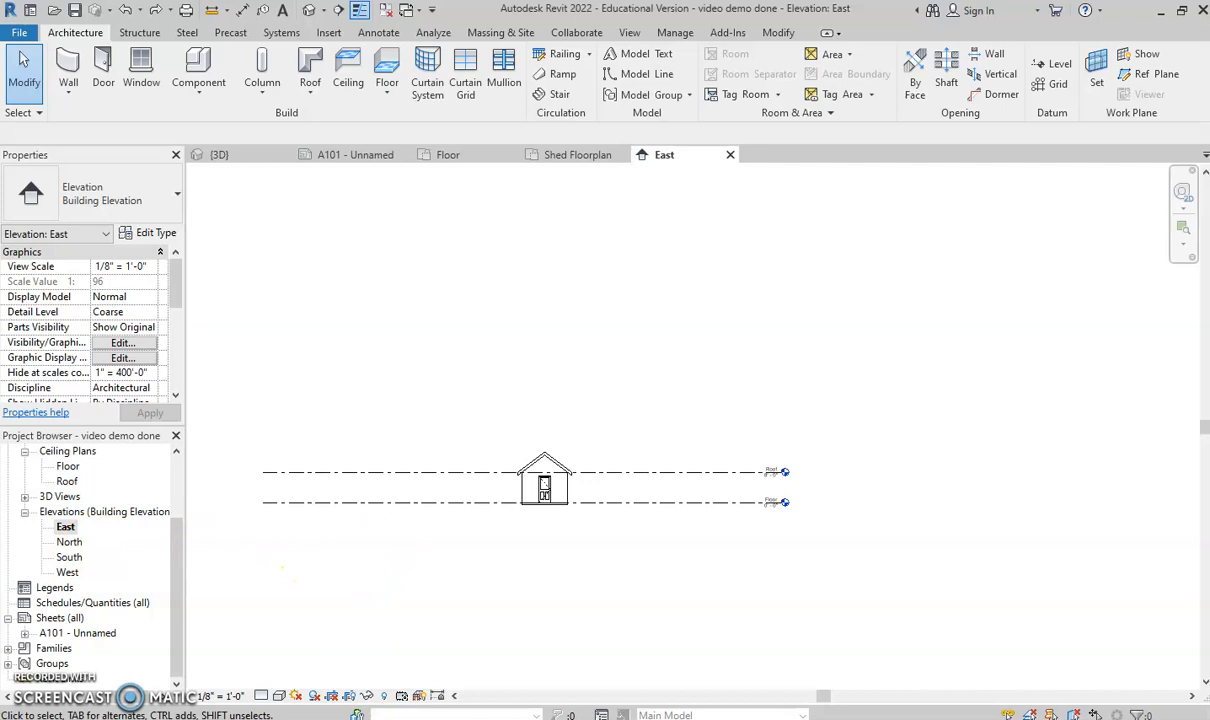
left_click(684, 650)
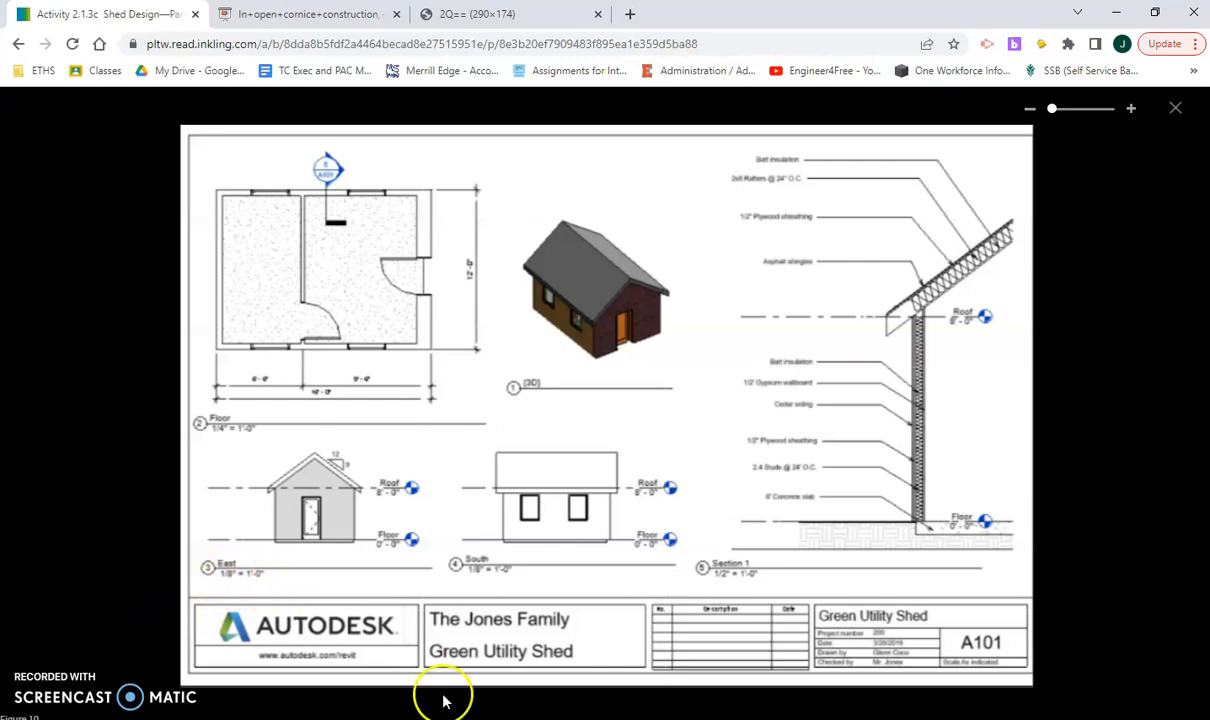
key("alt+Tab")
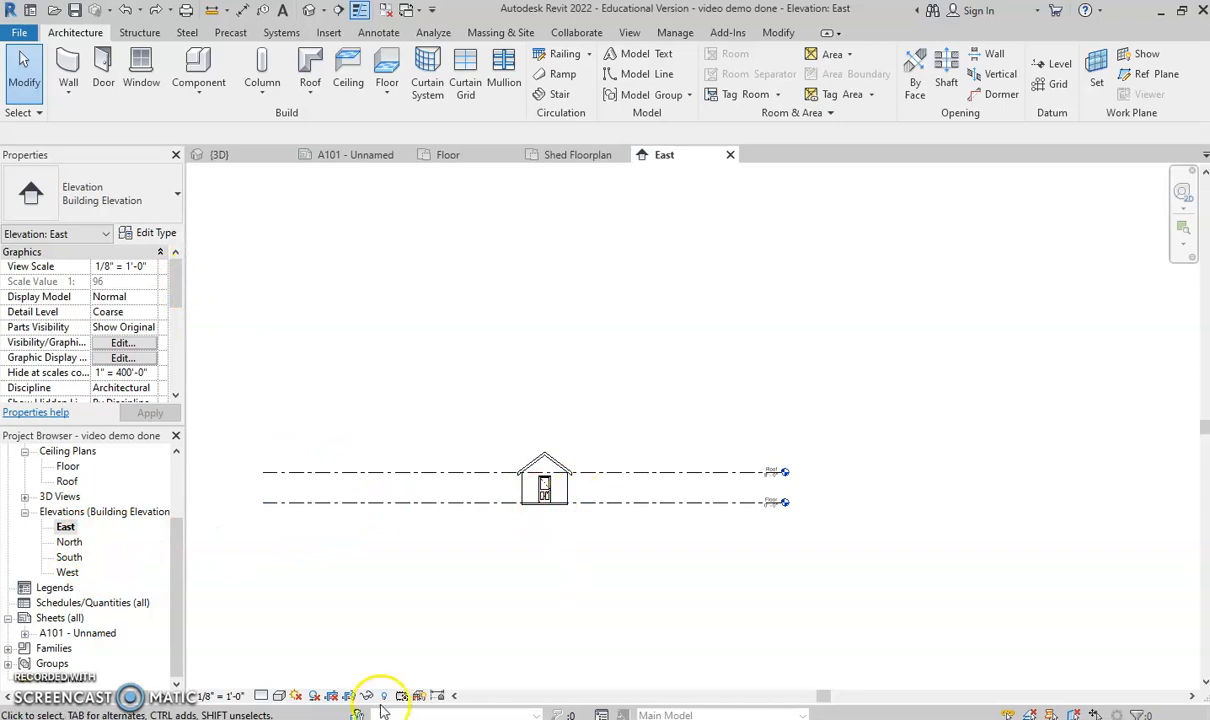
Show the East elevation's crop region and pull its left and right edges in close to the shed
left_click(349, 697)
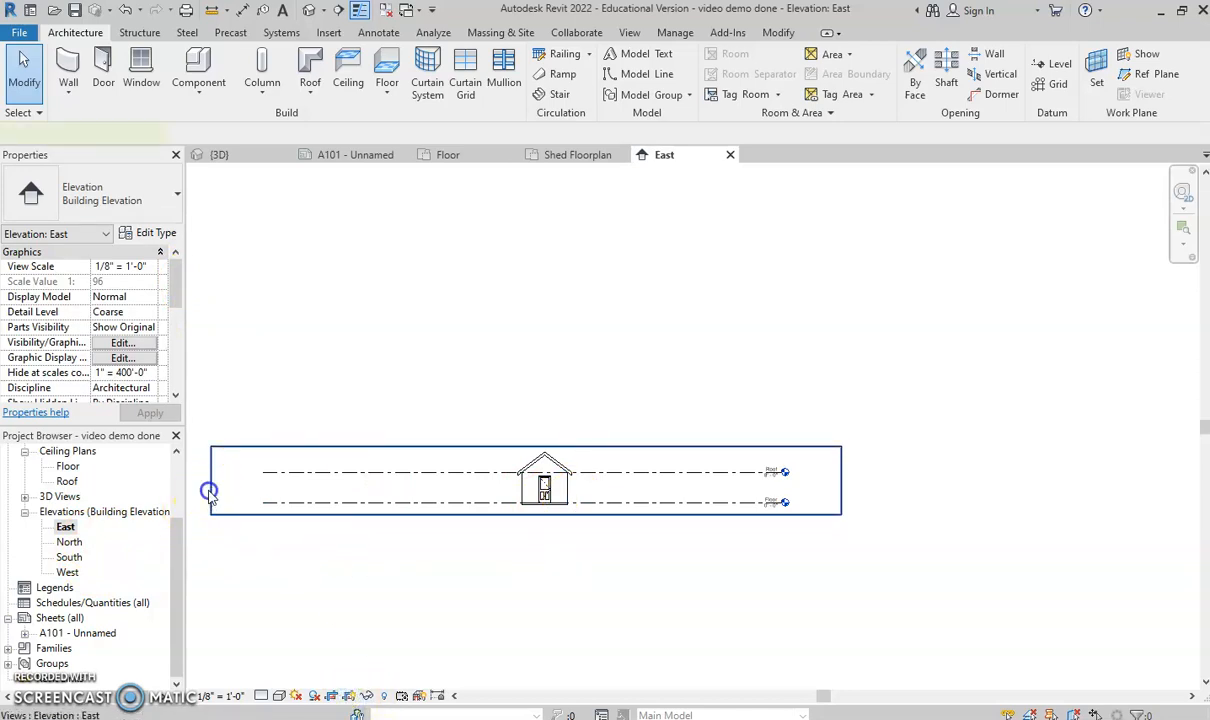
left_click(211, 486)
left_click_drag(429, 467, 518, 481)
left_click_drag(843, 487, 575, 494)
scroll(520, 430, "up", 8)
scroll(591, 490, "down", 1)
middle_click_drag(589, 493, 470, 337)
left_click(402, 425)
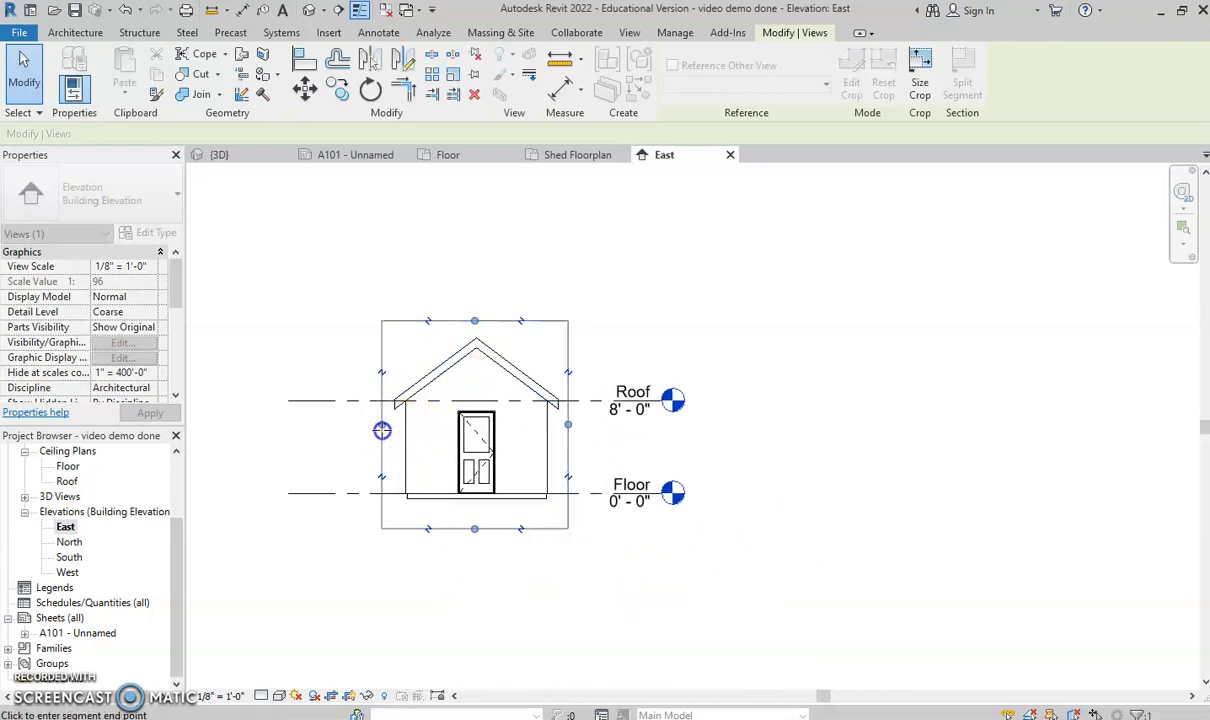
Tighten the East crop region's upper and lower edges around the roof peak and floor slab, and hide the crop region
left_click_drag(478, 320, 478, 336)
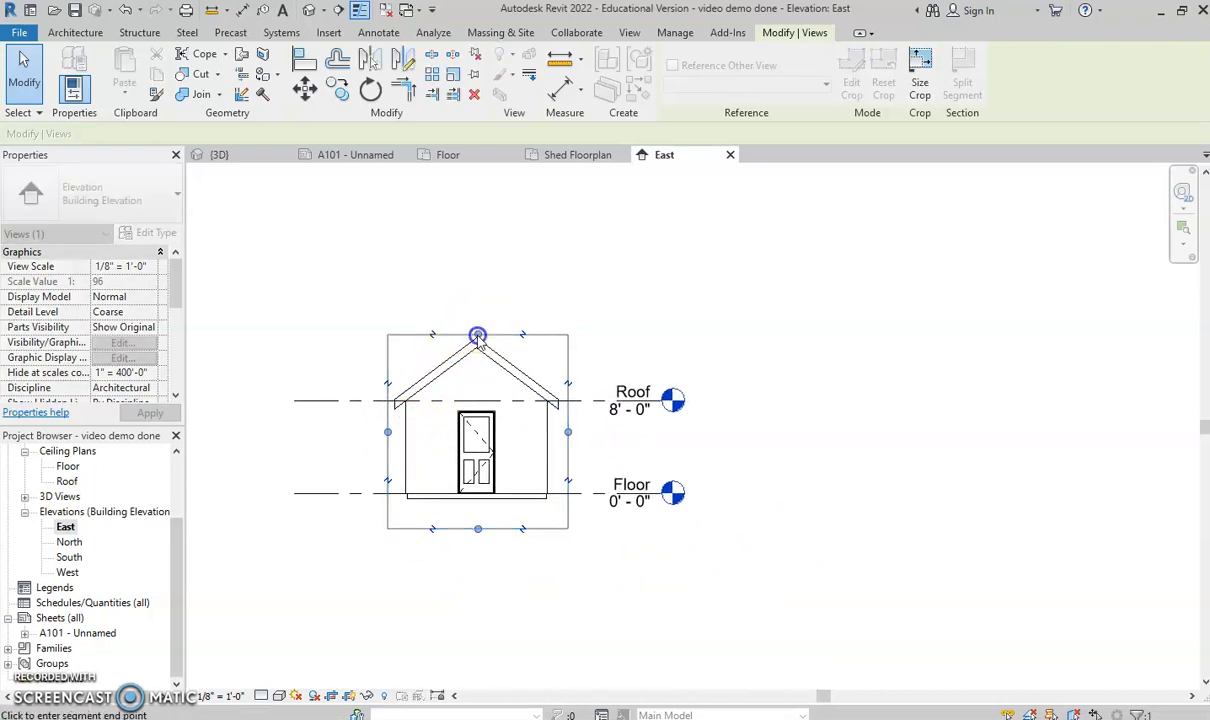
left_click(489, 526)
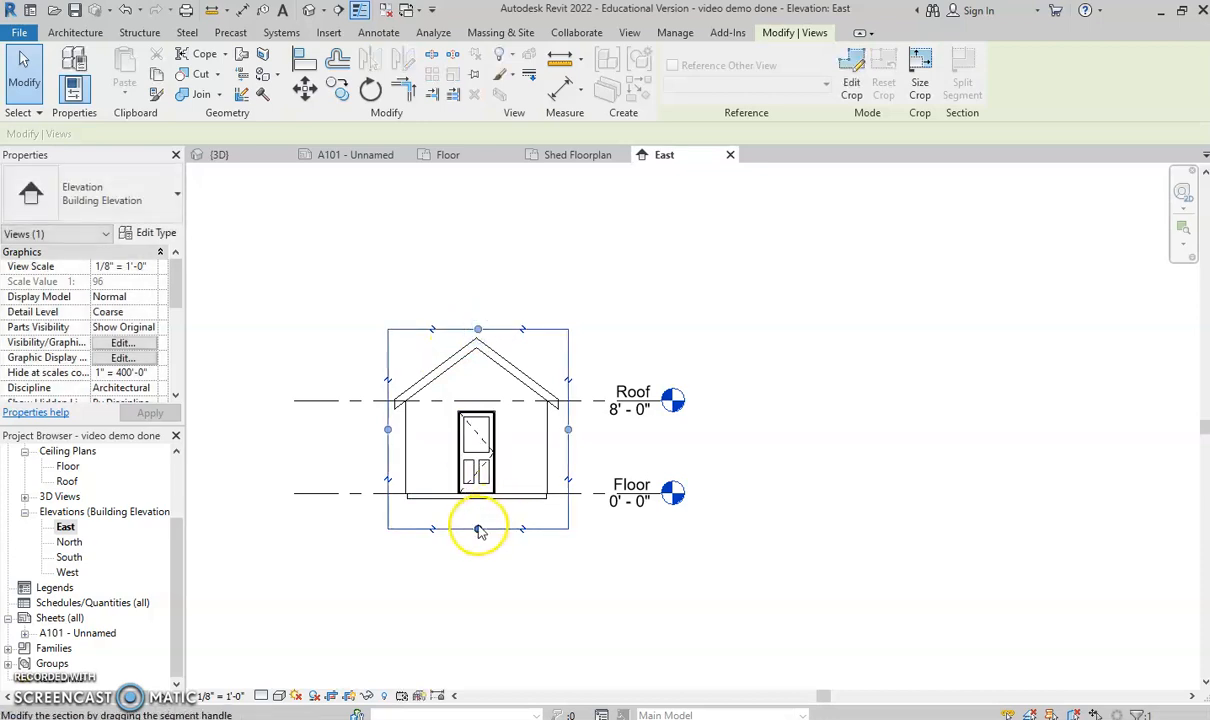
left_click_drag(479, 531, 478, 505)
left_click(474, 516)
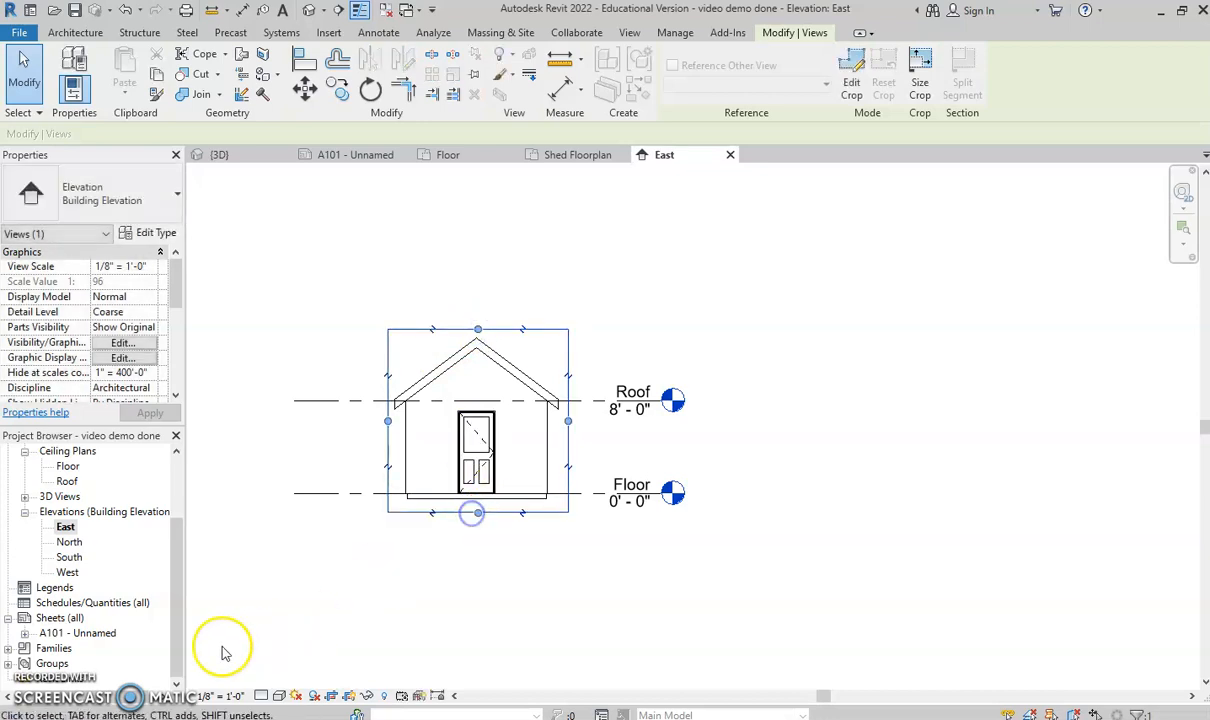
left_click(346, 696)
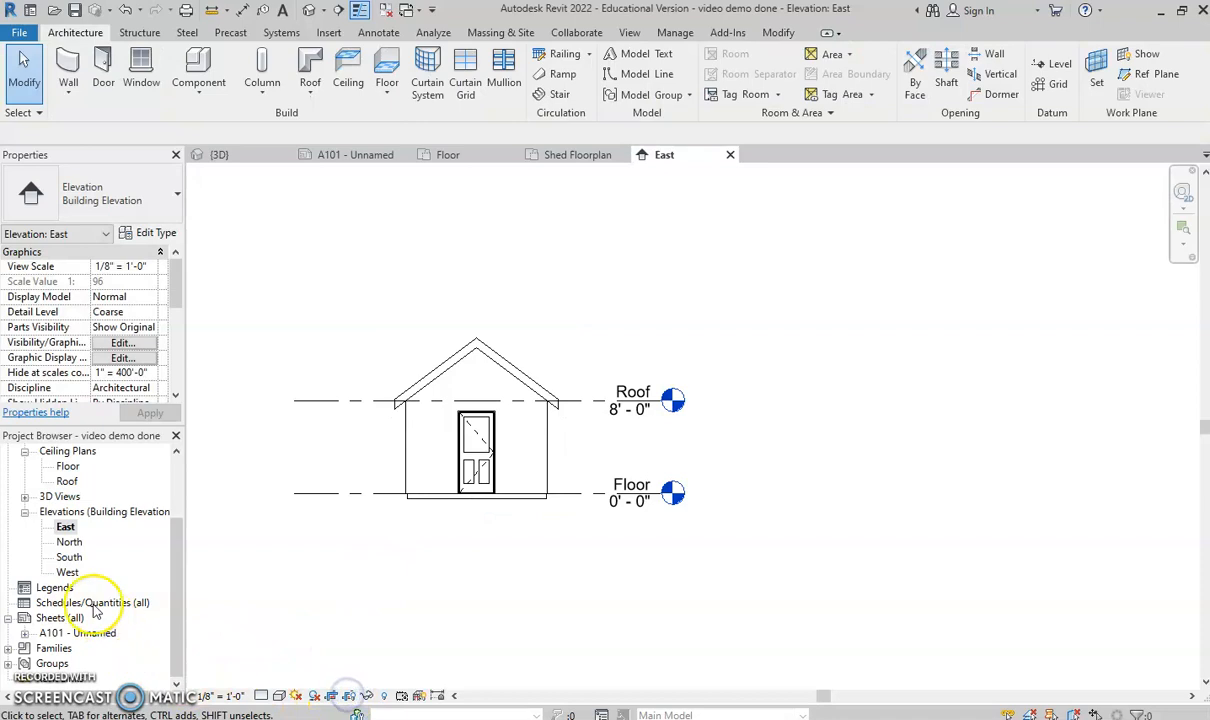
Compare the North and South elevations and return to the North elevation
double_click(70, 542)
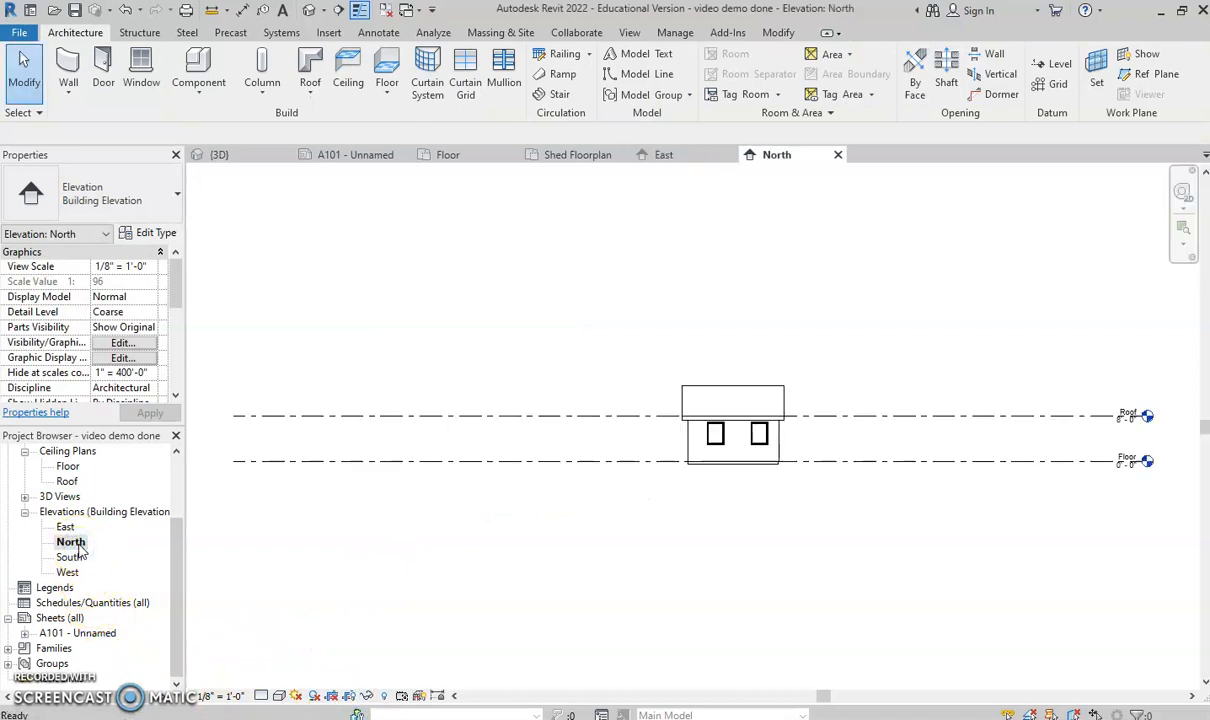
double_click(70, 558)
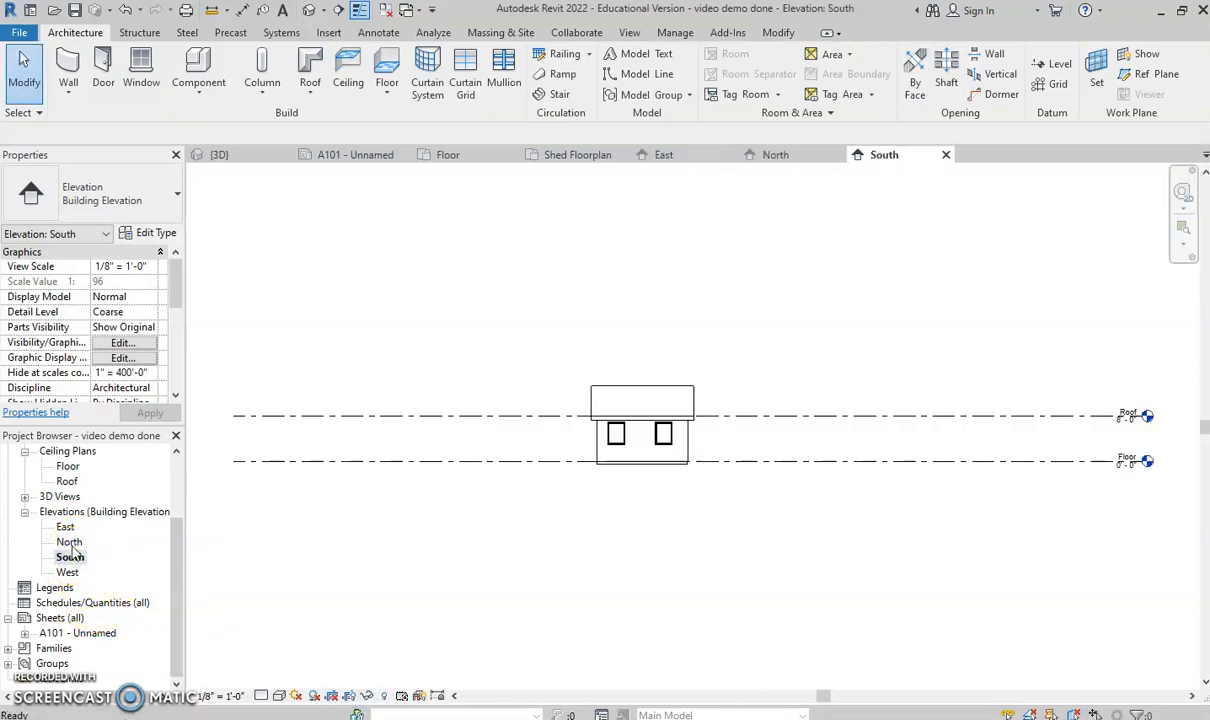
double_click(70, 542)
scroll(390, 548, "down", 1)
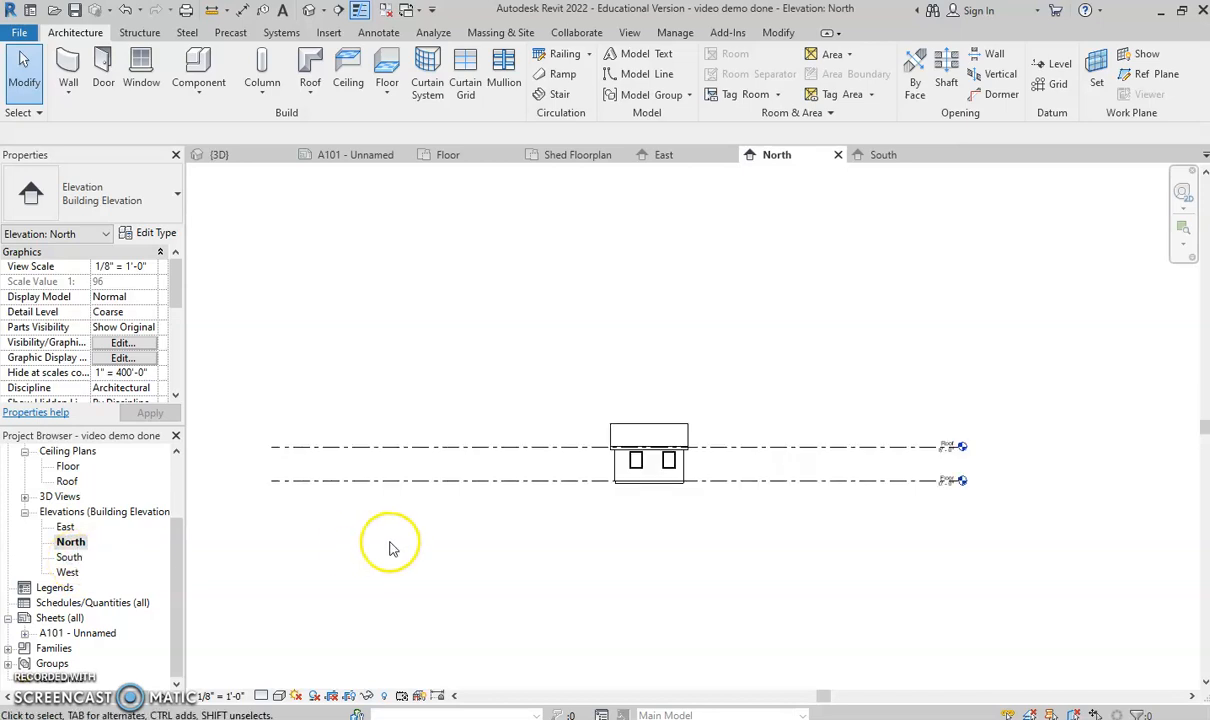
Show the North elevation's crop region and pull its left and right edges in close to the shed
left_click(349, 697)
left_click(206, 458)
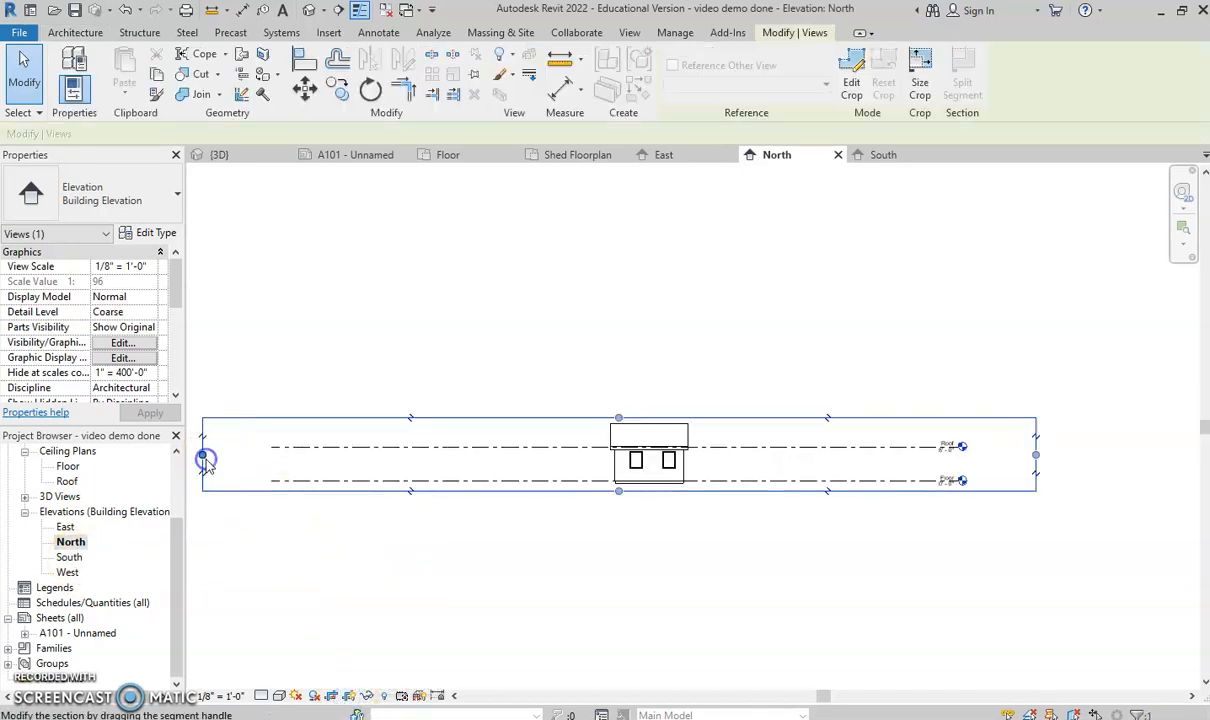
left_click_drag(204, 457, 583, 451)
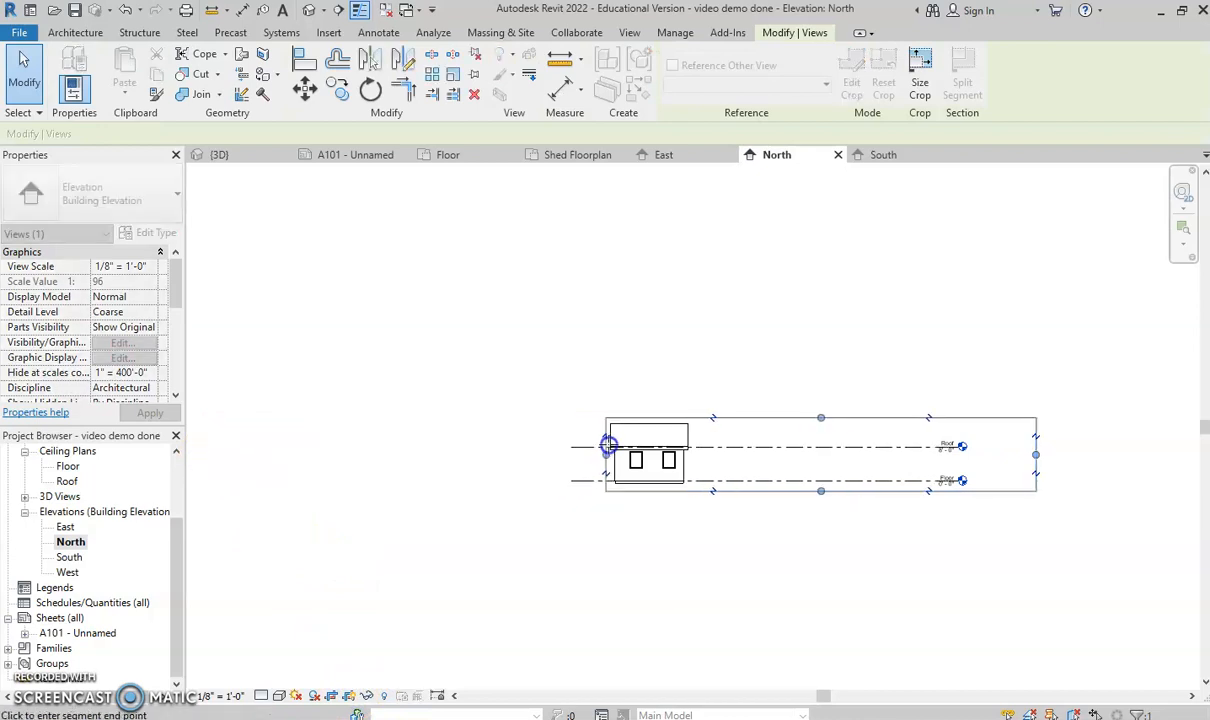
left_click_drag(1035, 454, 693, 474)
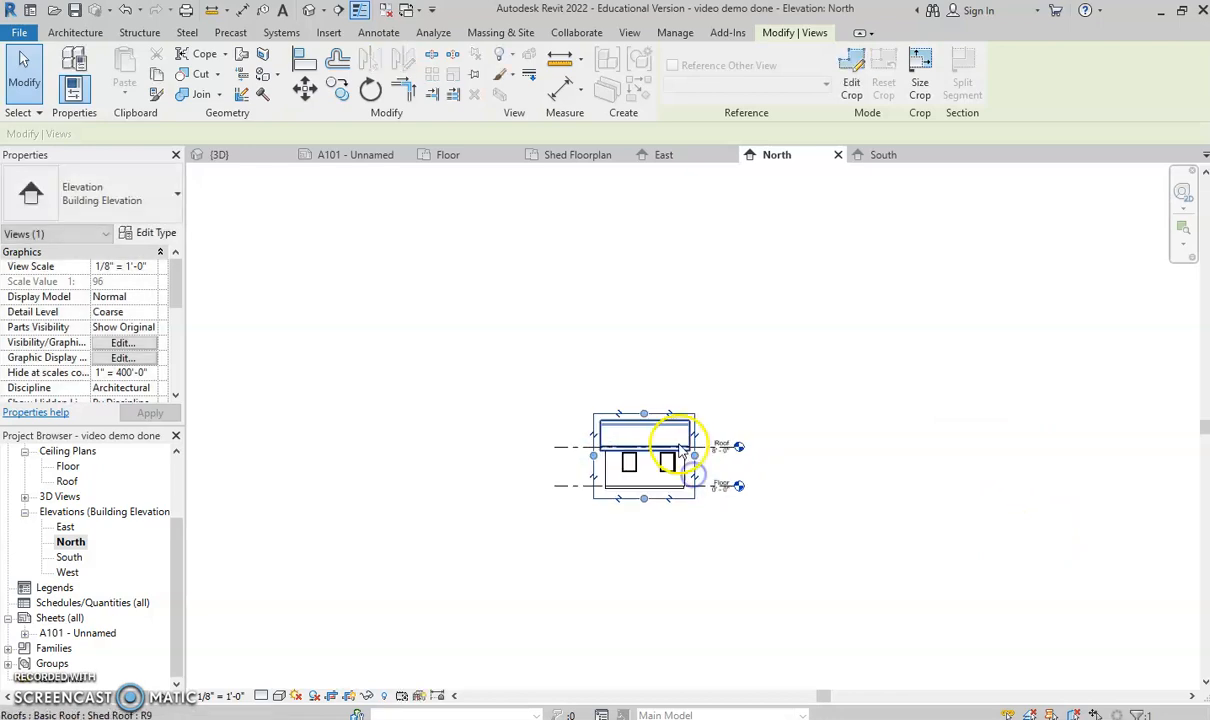
Tighten the North crop region's upper and lower edges around the roof and floor slab, and hide the crop region
scroll(665, 460, "up", 3)
left_click_drag(624, 361, 617, 369)
left_click_drag(625, 556, 626, 543)
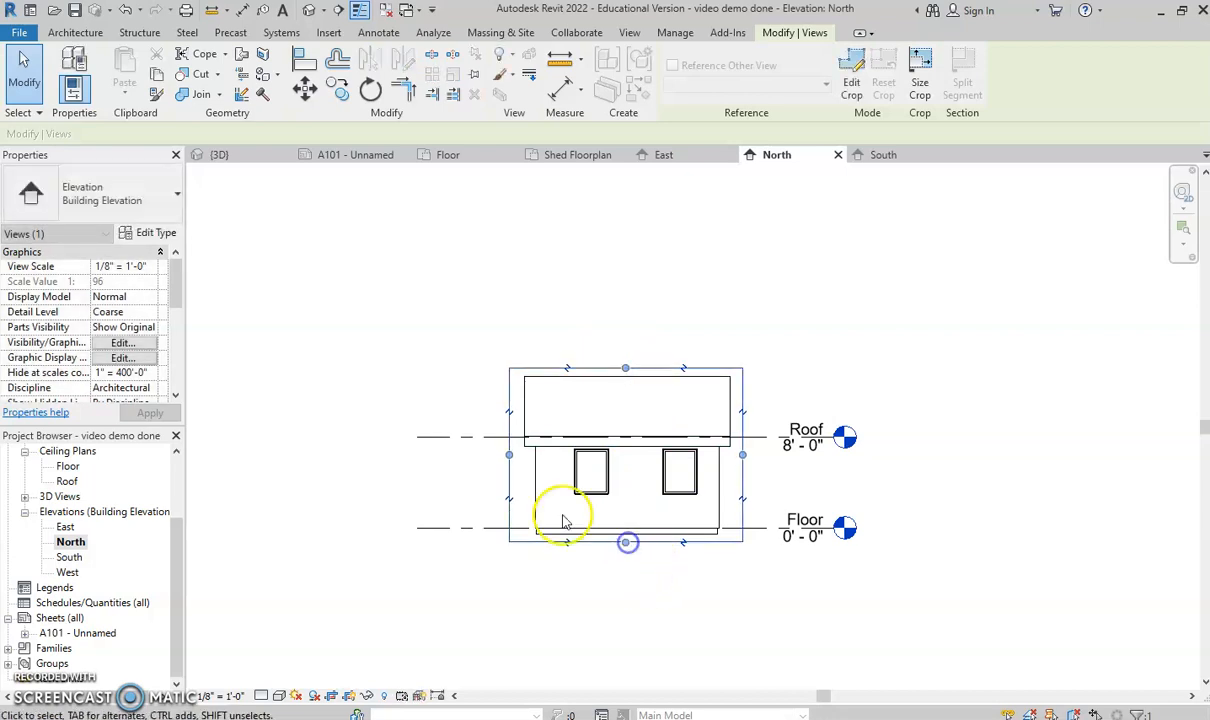
left_click(350, 701)
Open sheet A101 and place the East elevation below the floor plan, just above the title block
left_click_drag(178, 563, 178, 609)
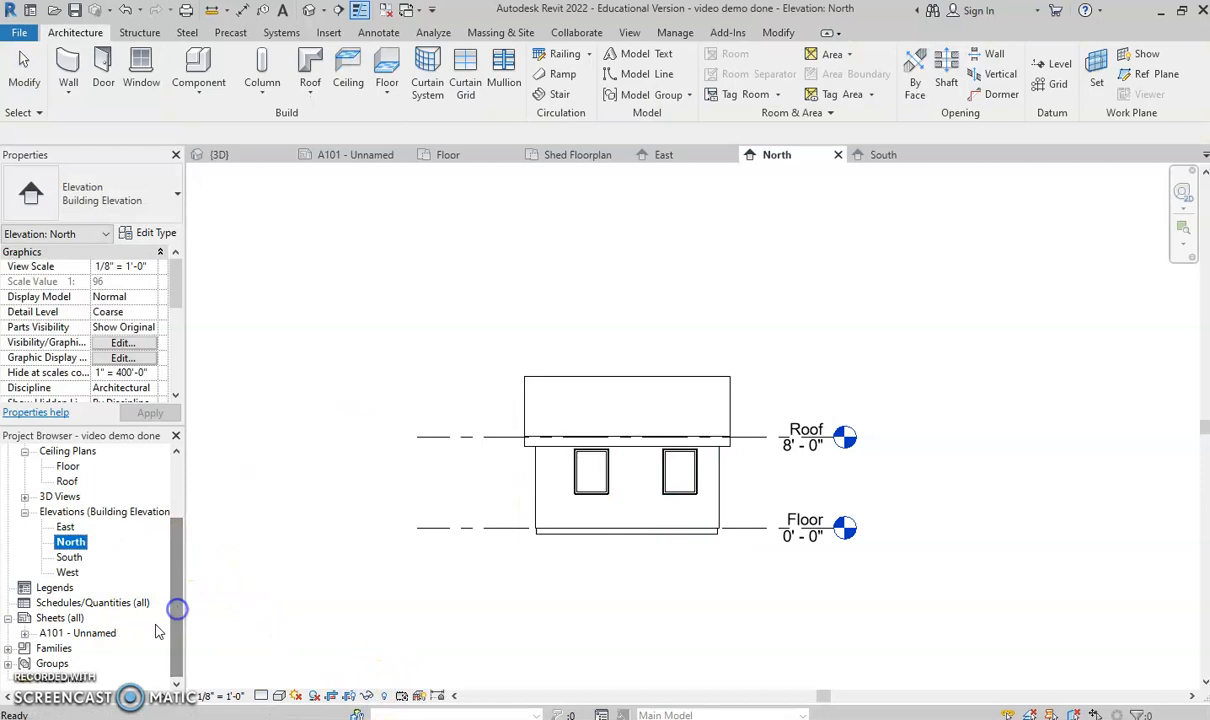
double_click(88, 632)
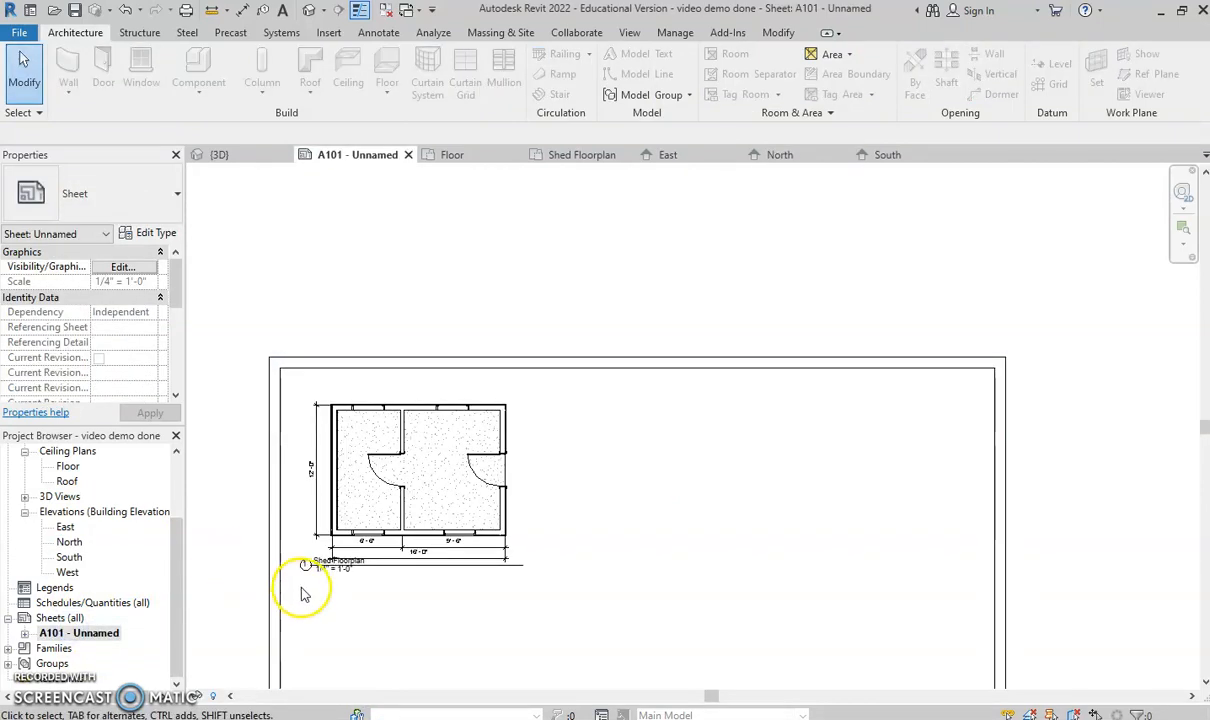
middle_click_drag(302, 589, 305, 328)
scroll(312, 385, "up", 3)
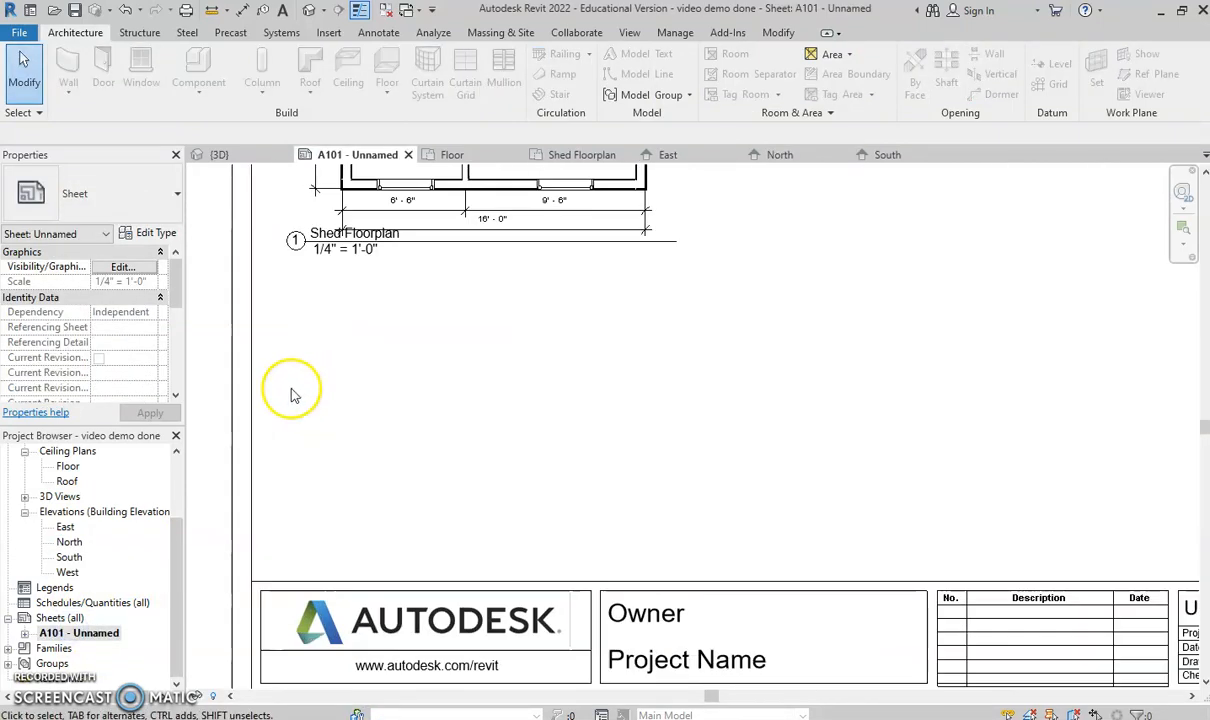
left_click_drag(60, 527, 400, 443)
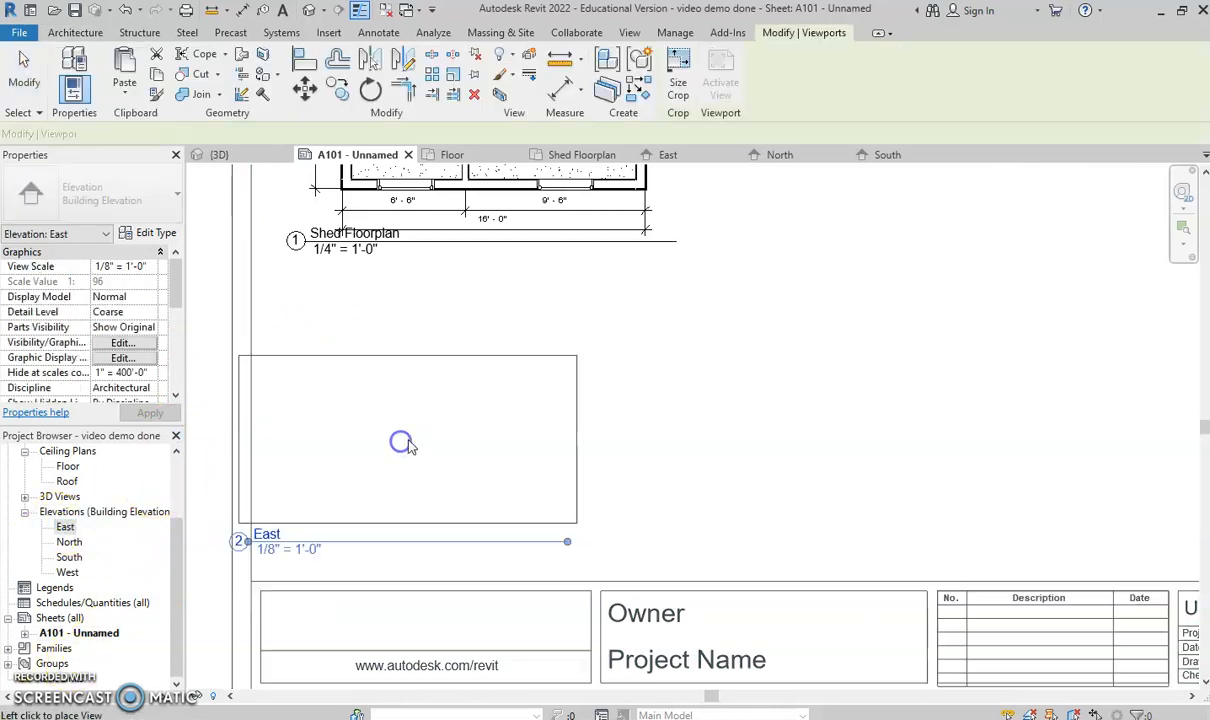
left_click(466, 451)
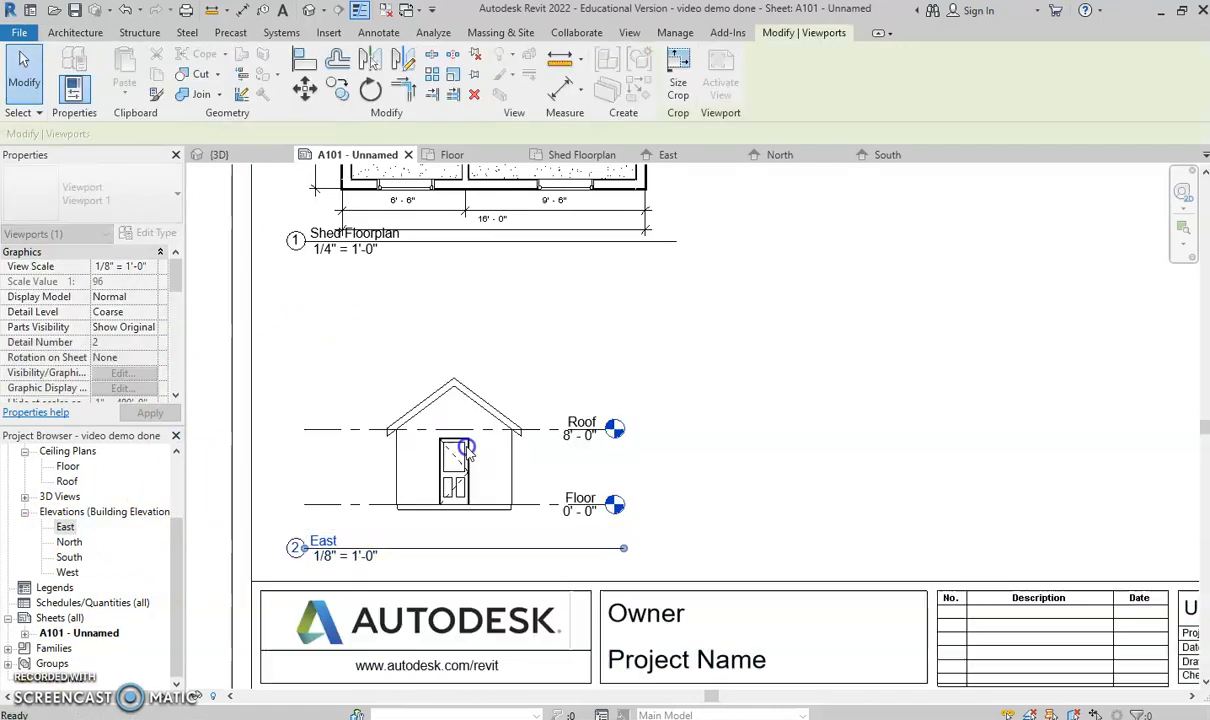
Place the North elevation on the sheet to the right of the East elevation, roughly level with it
left_click(69, 541)
scroll(830, 470, "up", 1)
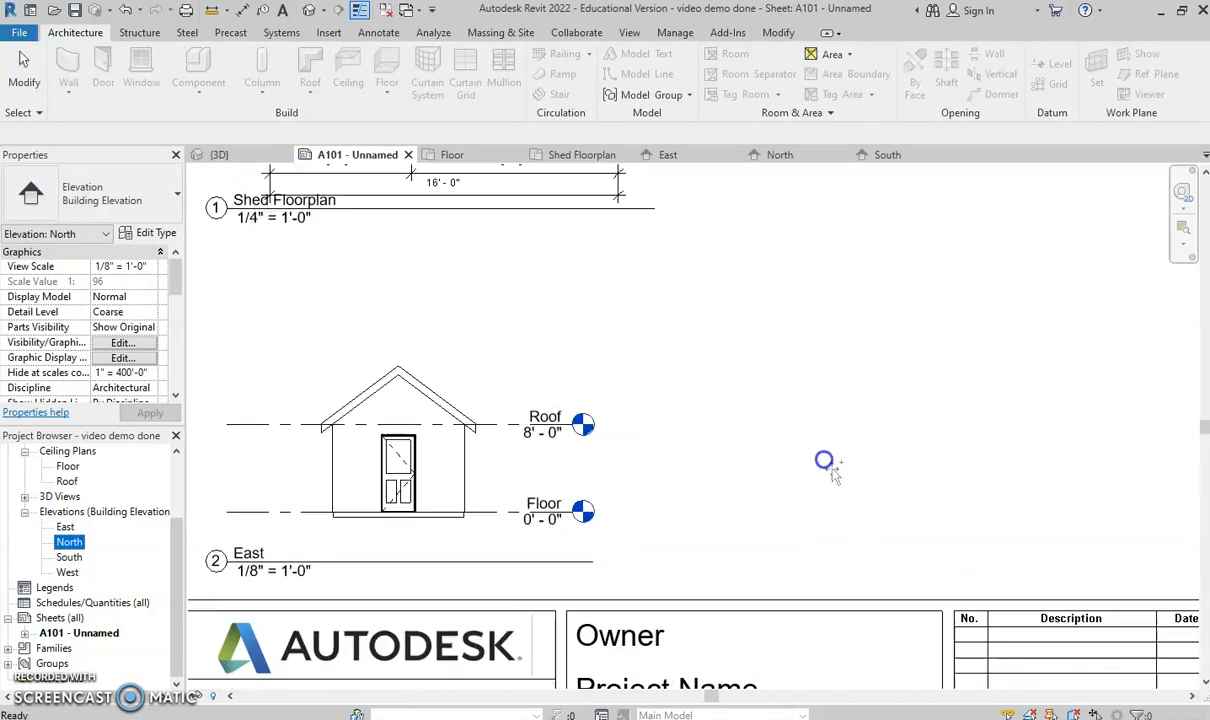
left_click_drag(825, 461, 821, 461)
scroll(821, 473, "down", 2)
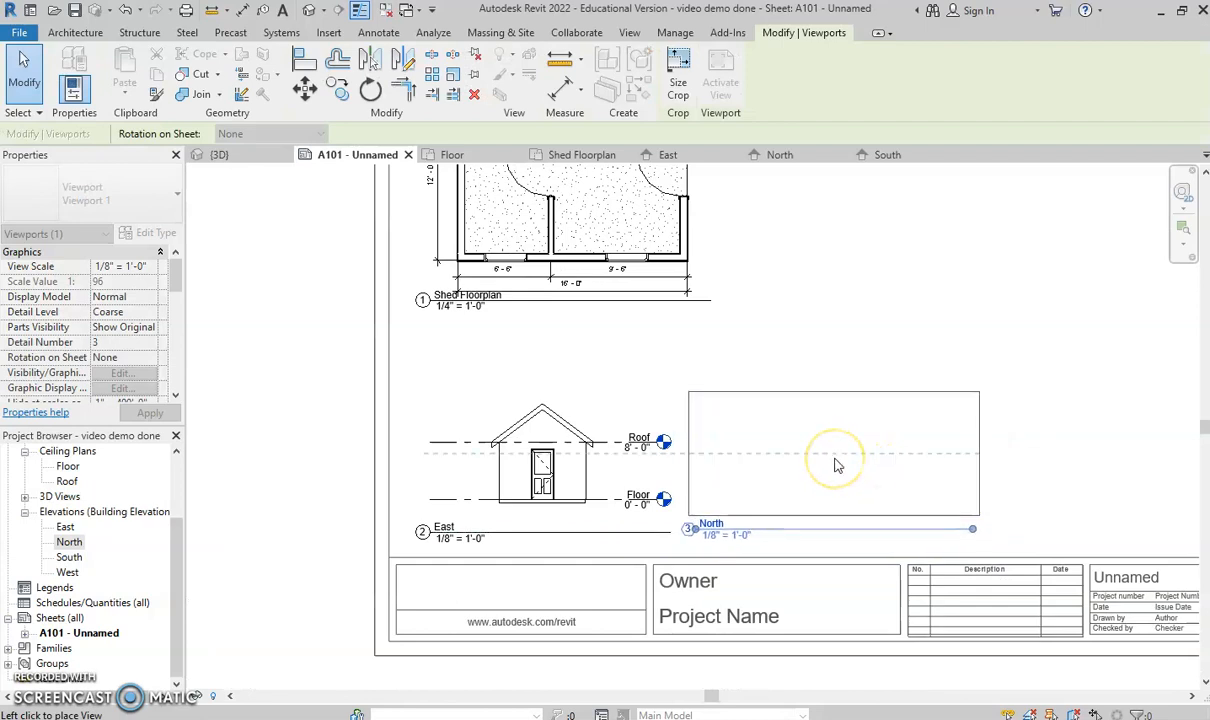
left_click(837, 464)
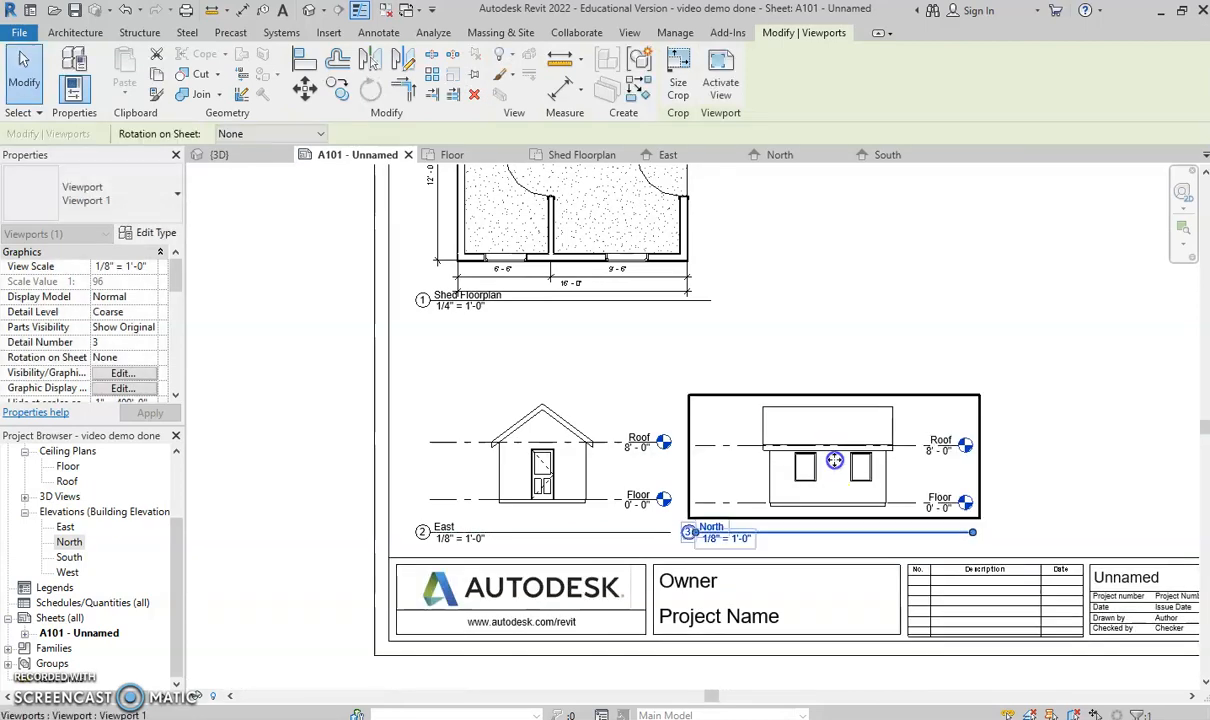
left_click(762, 321)
left_click(806, 316)
Check the sheet's overall layout and the spacing between the floor plan's title and its dimensions
scroll(806, 320, "down", 2)
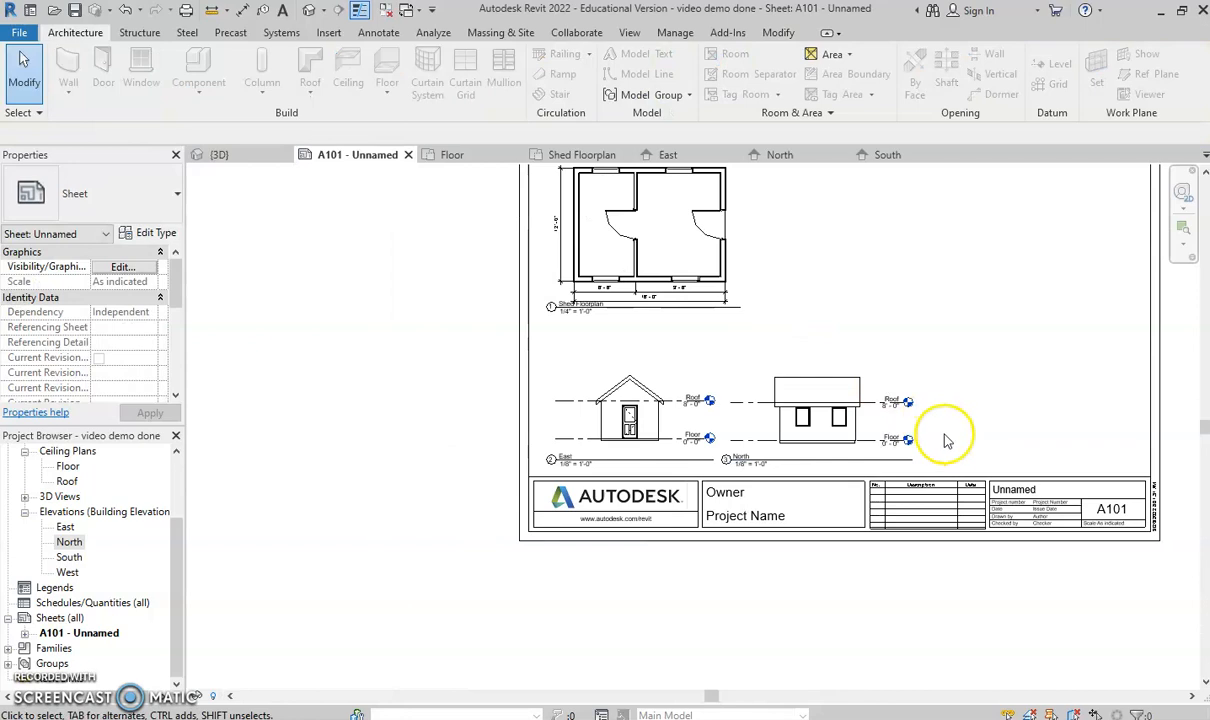
scroll(937, 449, "down", 2)
left_click(913, 421)
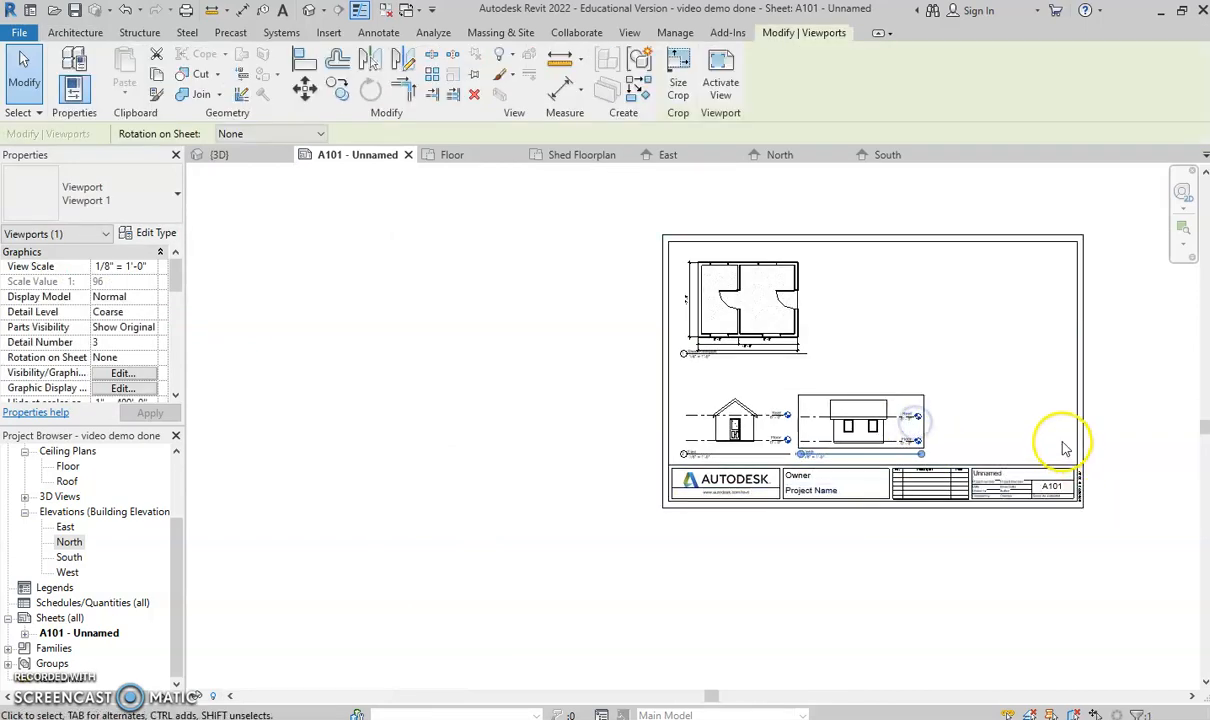
scroll(794, 329, "up", 2)
scroll(716, 388, "up", 2)
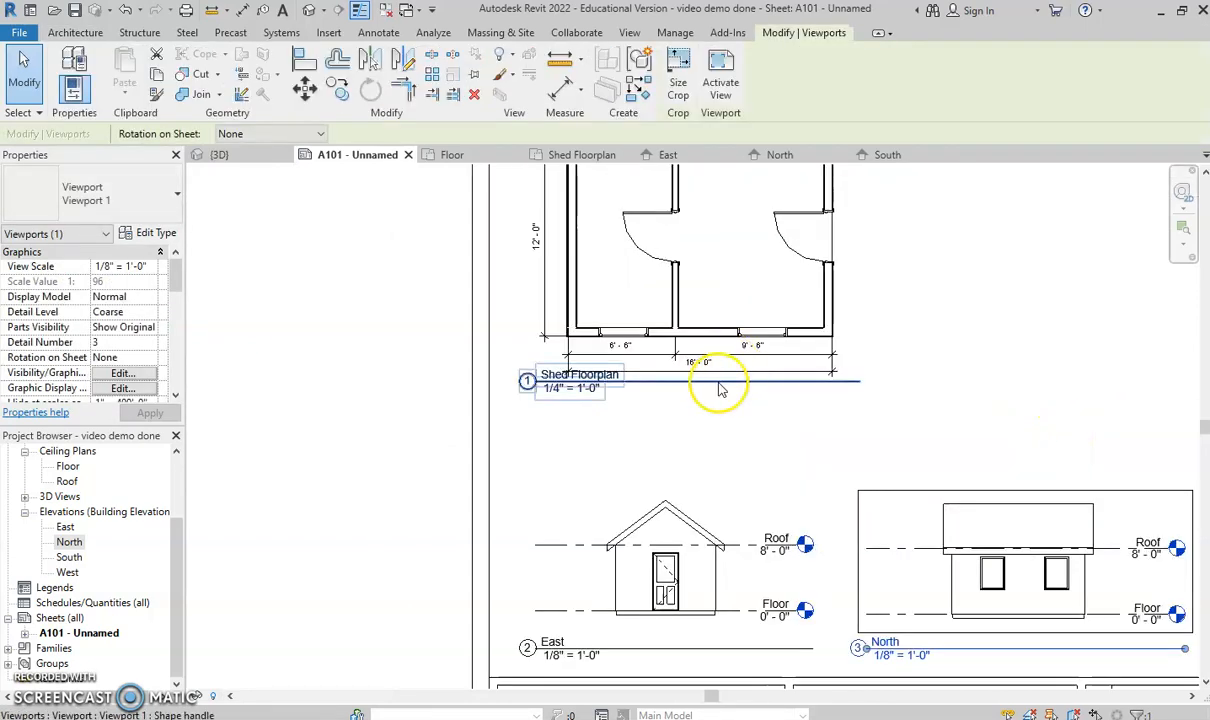
Delete the Shed Floorplan viewport from sheet A101
left_click(838, 436)
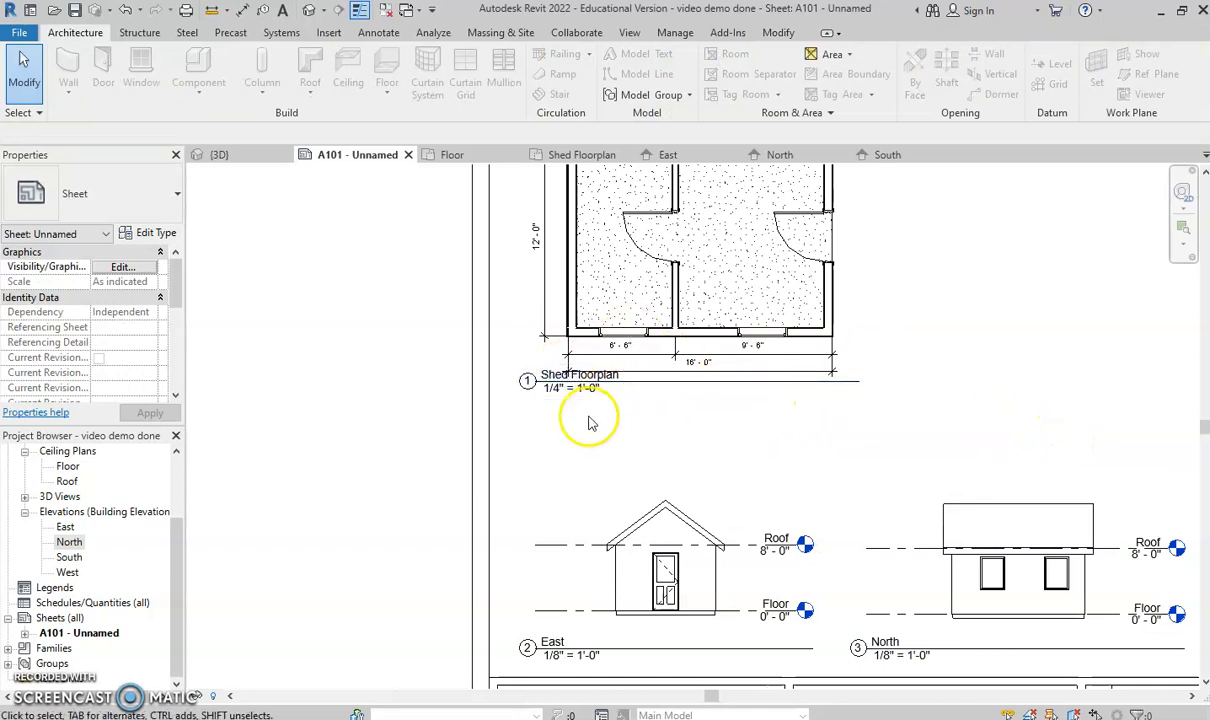
left_click(720, 380)
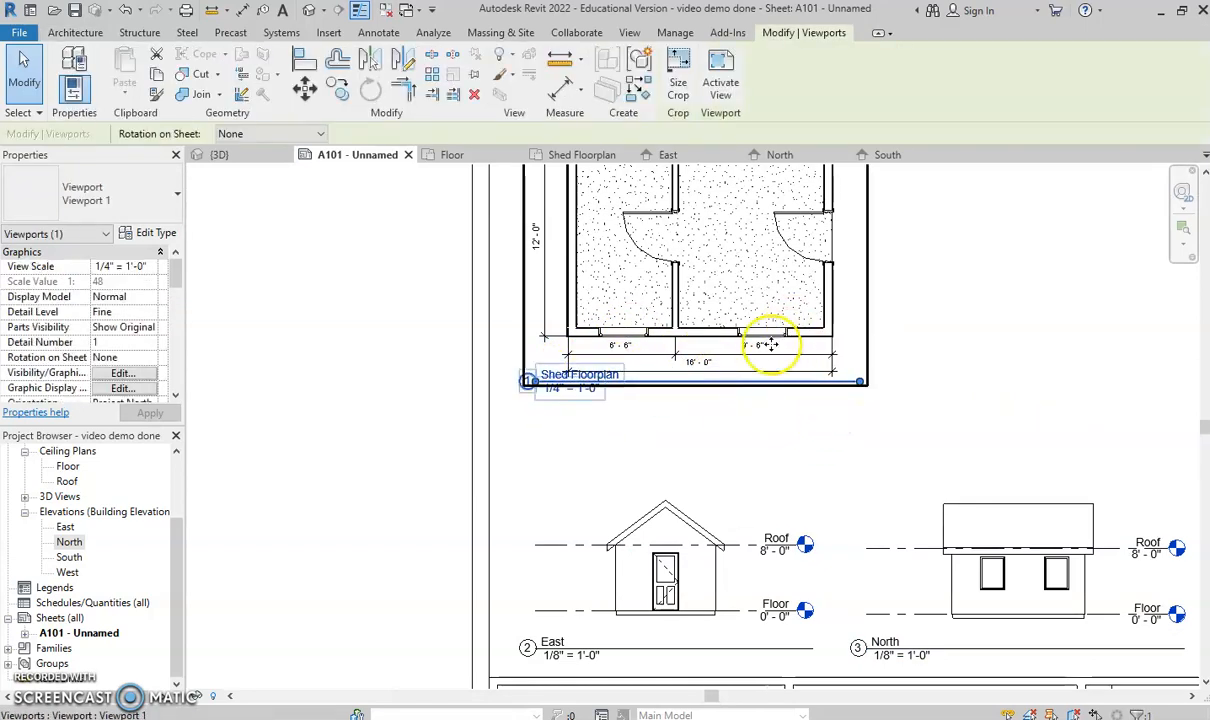
key("Delete")
Open the Shed Floorplan view and extend its crop region's lower edge to just below the overall length dimension
scroll(100, 530, "up", 2)
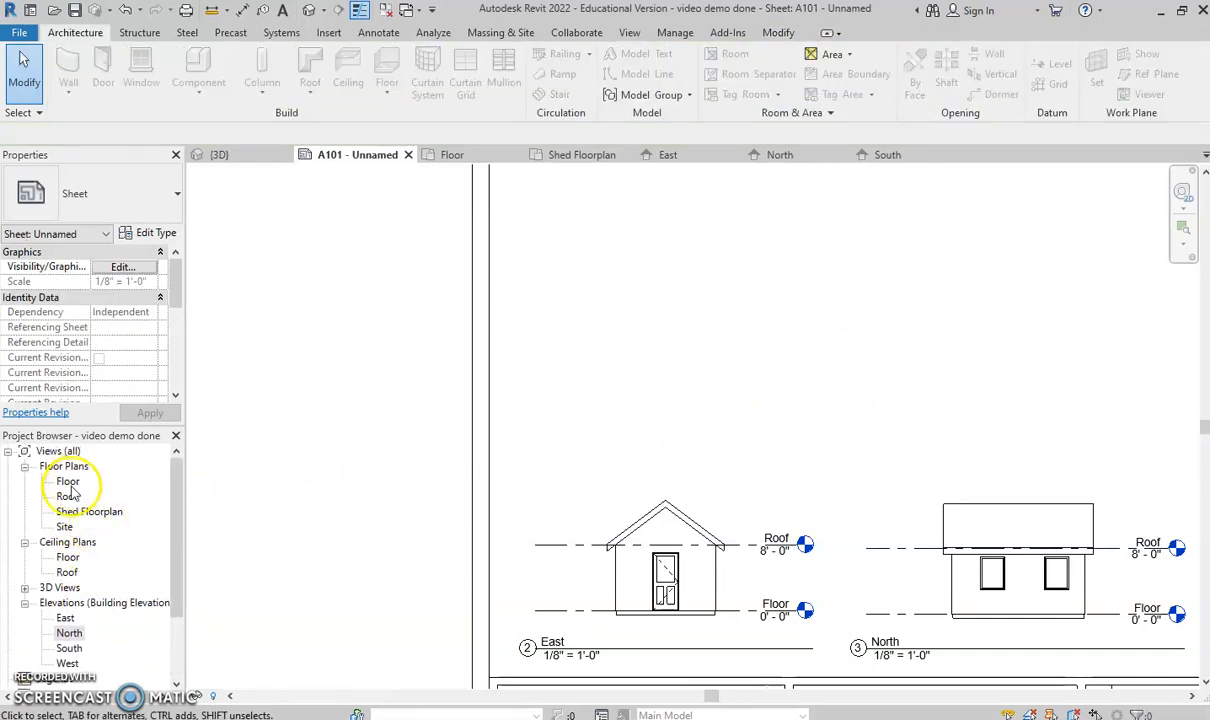
double_click(88, 511)
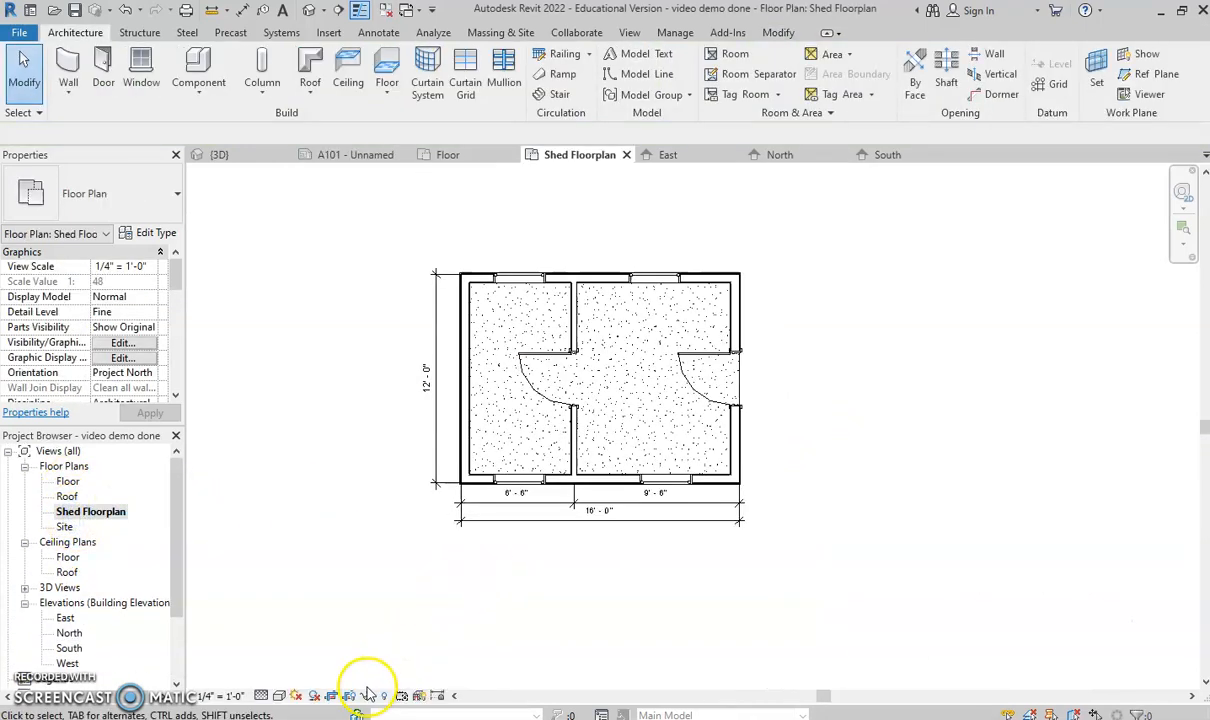
left_click(434, 510)
left_click_drag(597, 506, 597, 527)
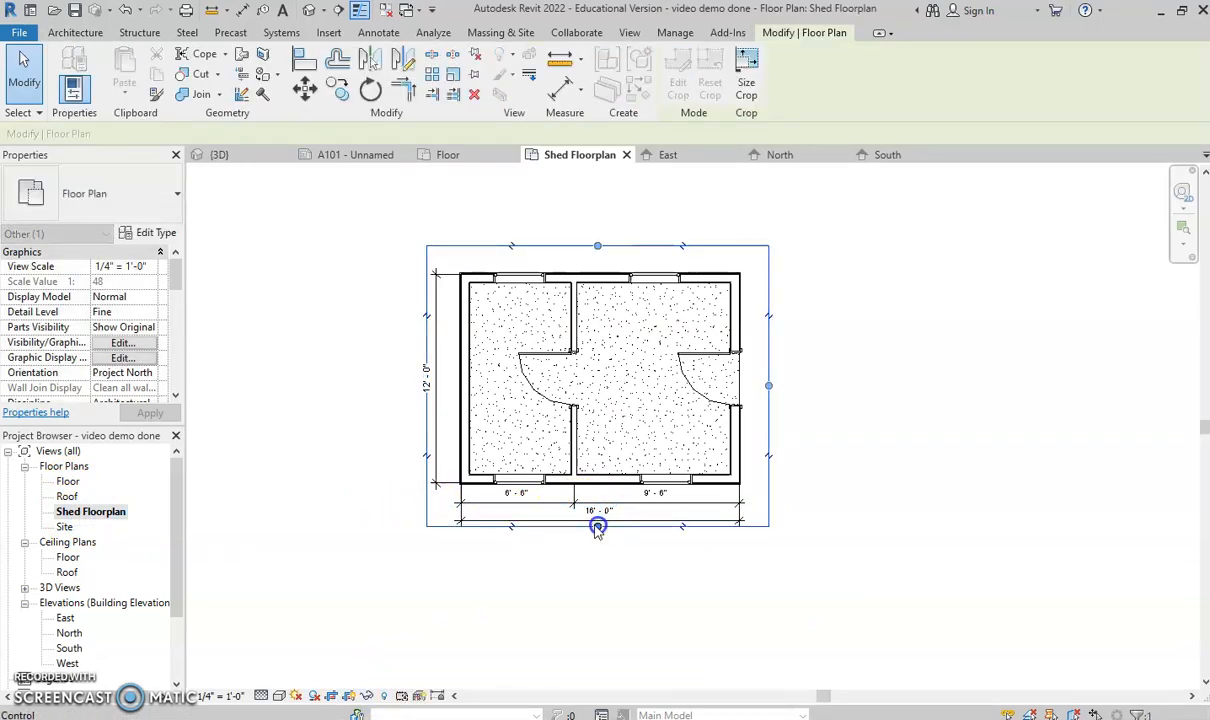
Hide the crop region border in the Shed Floorplan view and return to sheet A101
left_click(498, 619)
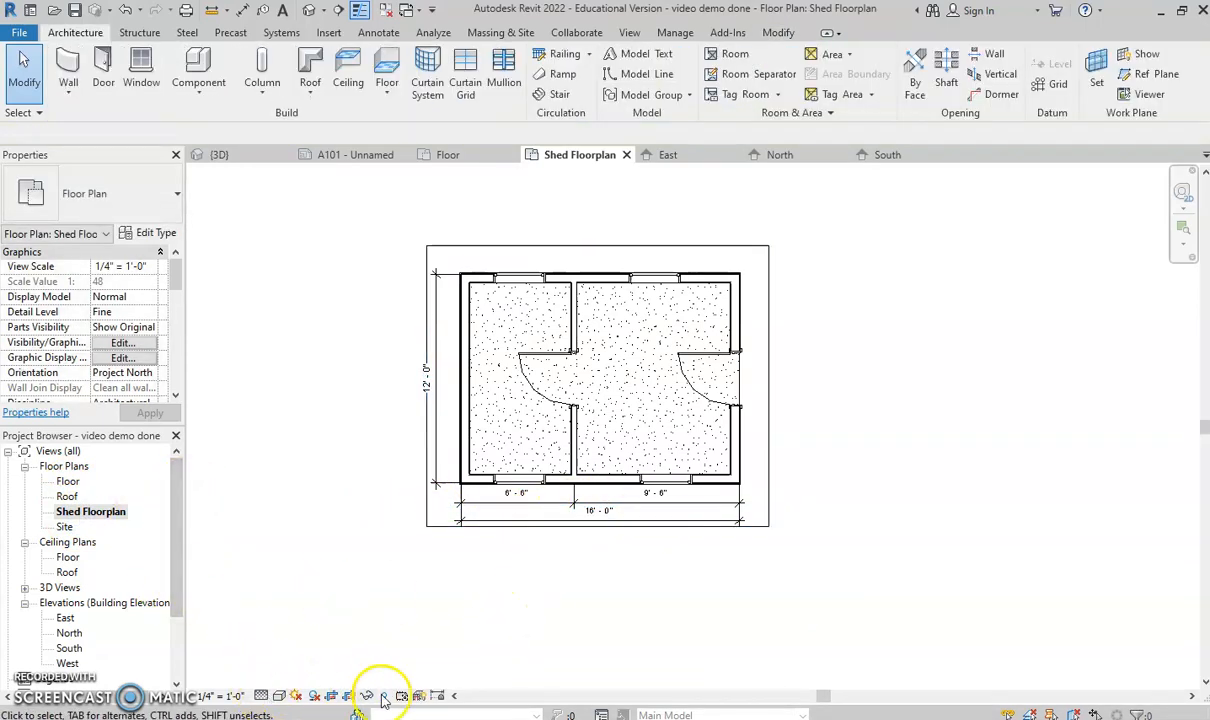
left_click(351, 697)
scroll(178, 560, "down", 3)
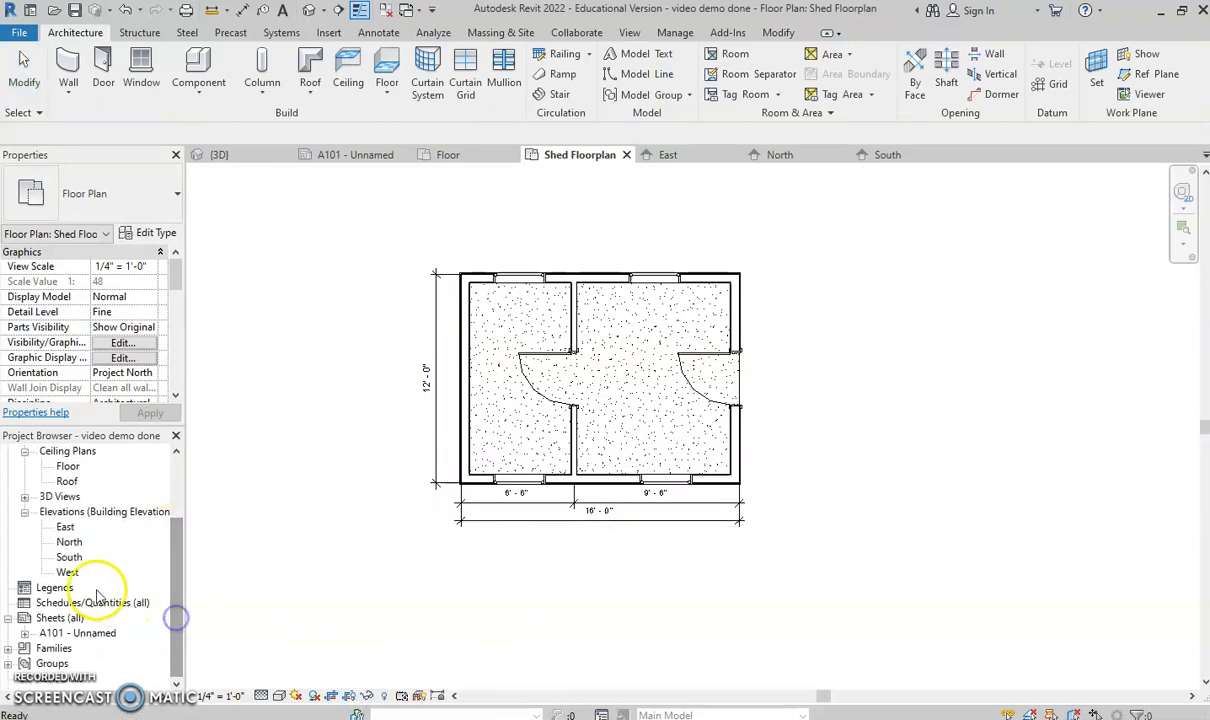
left_click(82, 633)
double_click(82, 633)
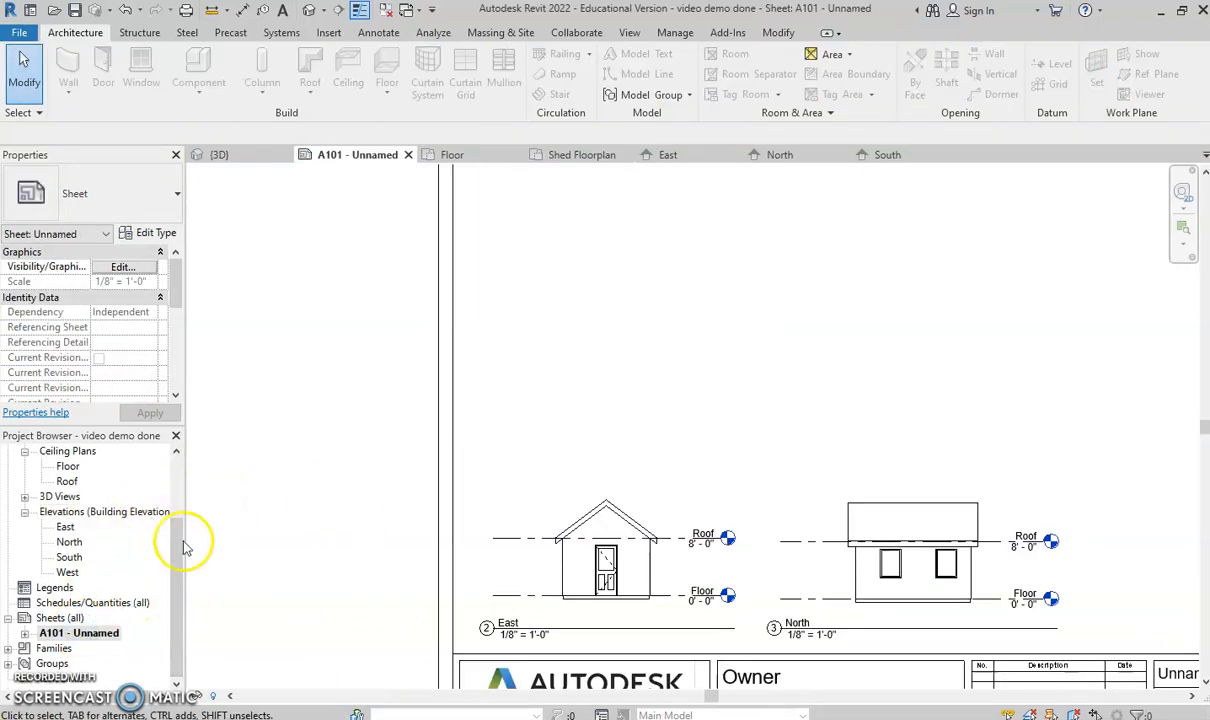
Place the Shed Floorplan view in the upper-left corner of sheet A101, above the East elevation
left_click_drag(181, 570, 175, 487)
left_click(68, 496)
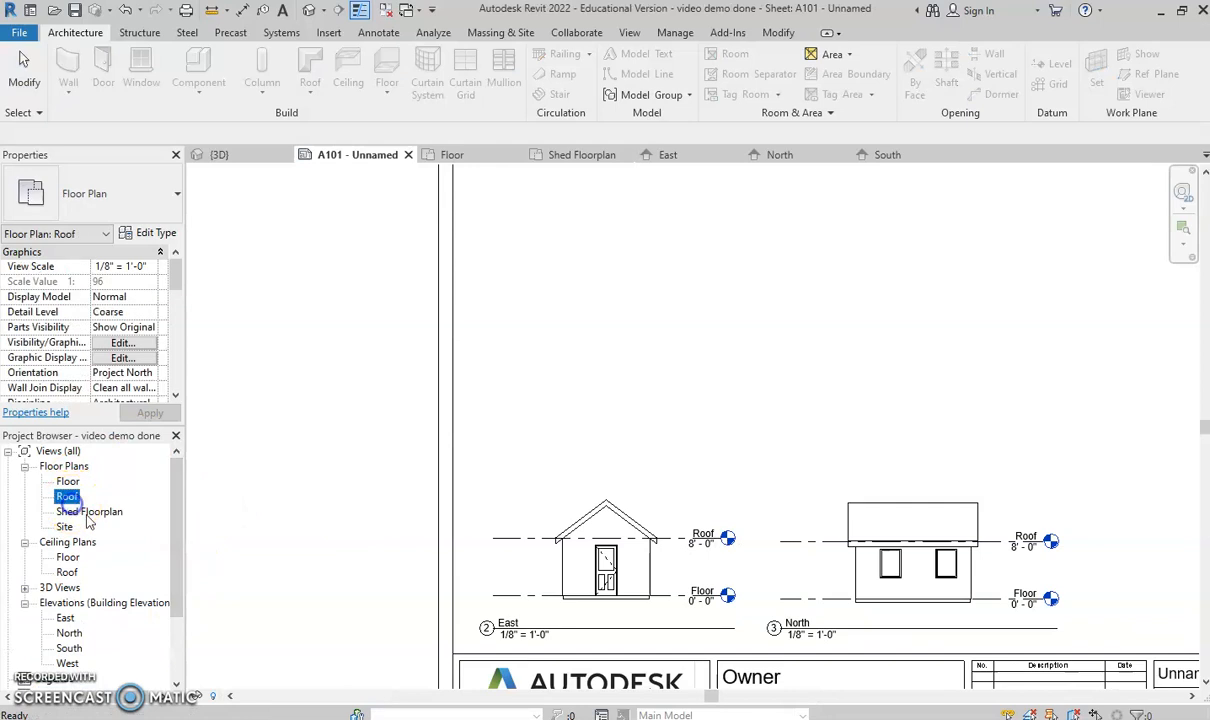
scroll(68, 496, "down", 1)
scroll(449, 428, "up", 3)
scroll(449, 428, "down", 4)
left_click(441, 432)
left_click(397, 507)
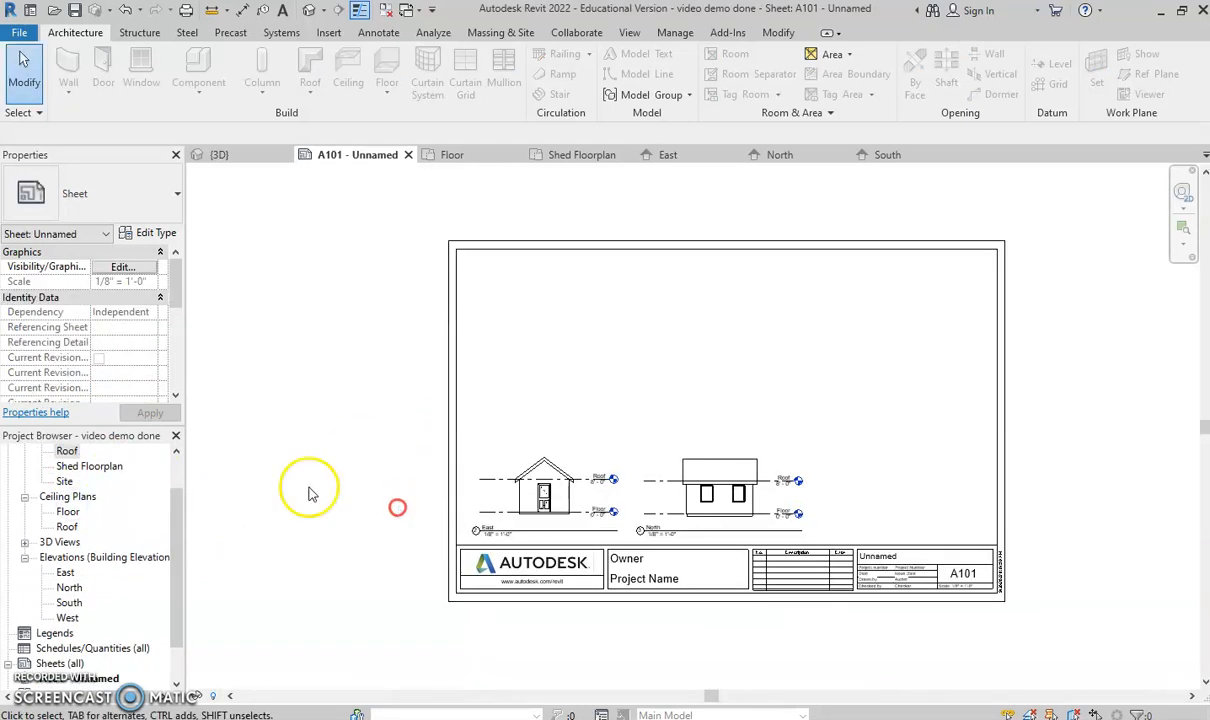
left_click_drag(127, 484, 547, 326)
left_click(553, 330)
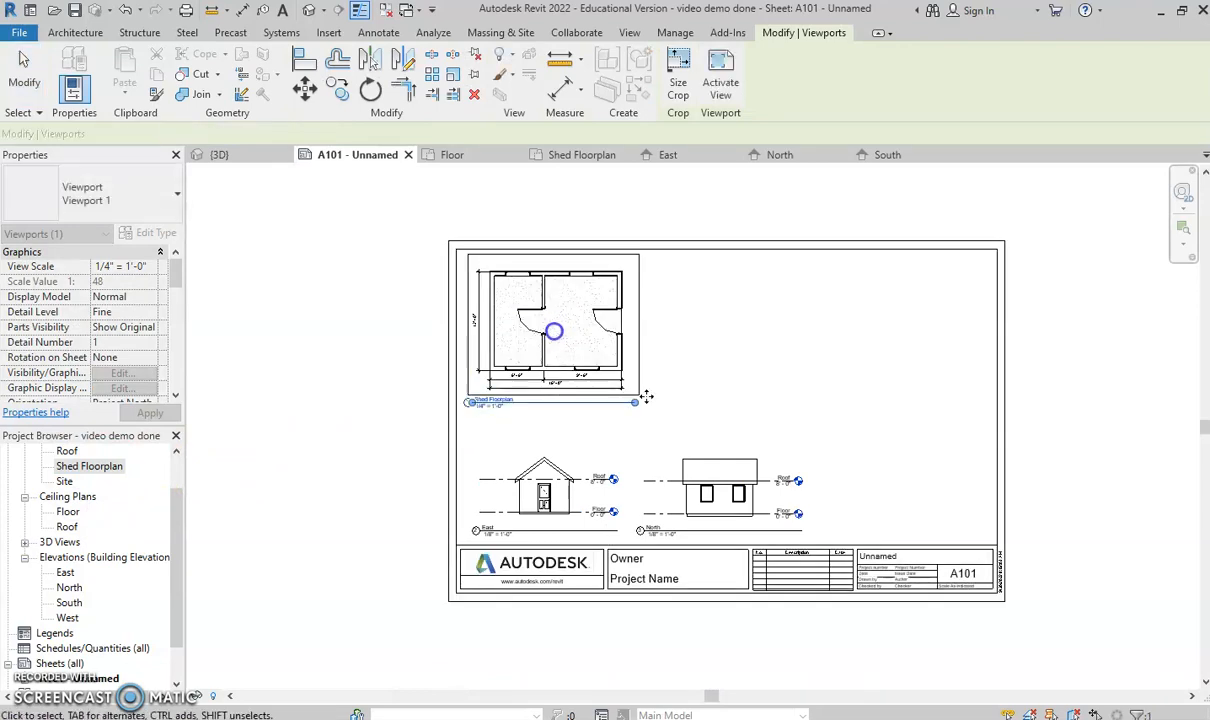
left_click(308, 366)
Check the floor plan title's spacing on the sheet and compare the layout with the example sheet in the browser
scroll(310, 362, "up", 2)
scroll(575, 440, "up", 3)
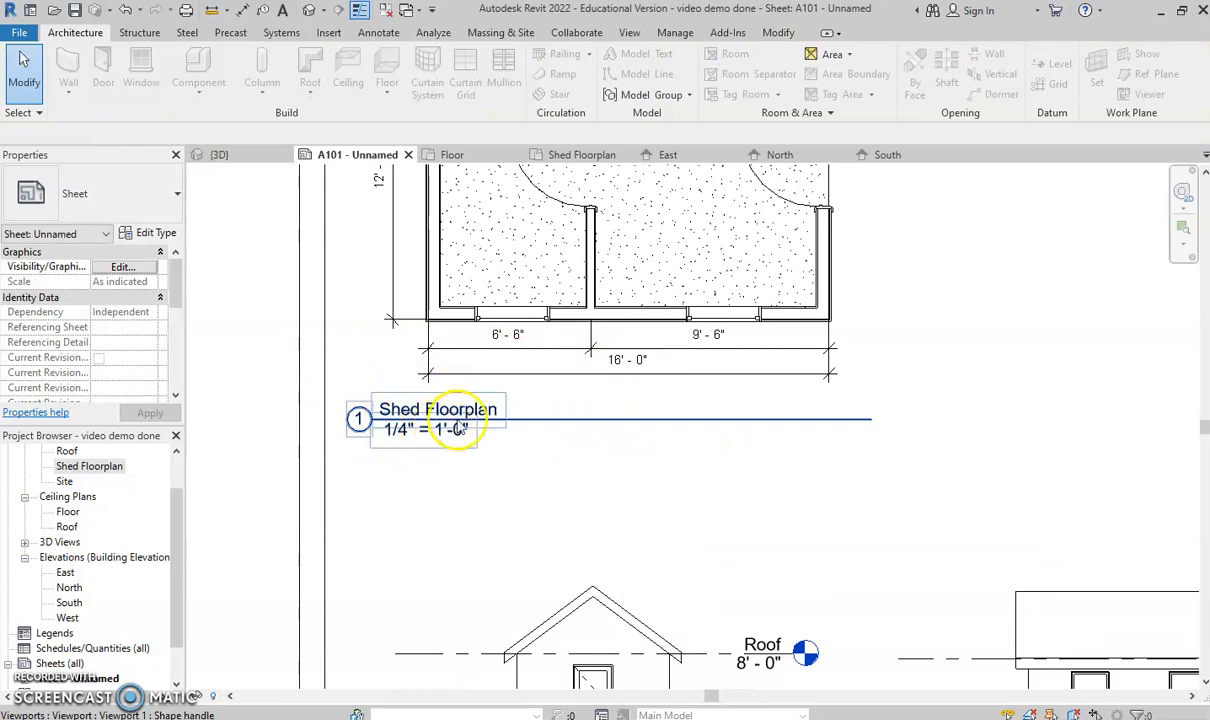
scroll(475, 438, "down", 1)
scroll(450, 445, "down", 3)
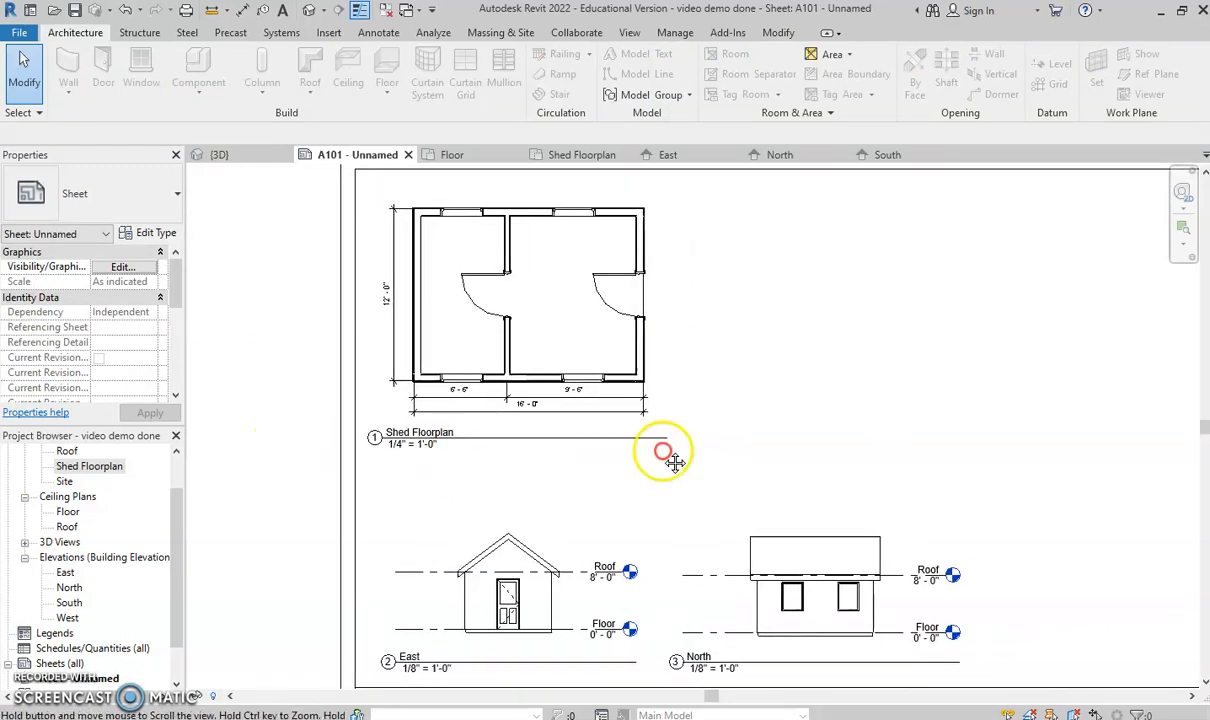
scroll(508, 437, "down", 1)
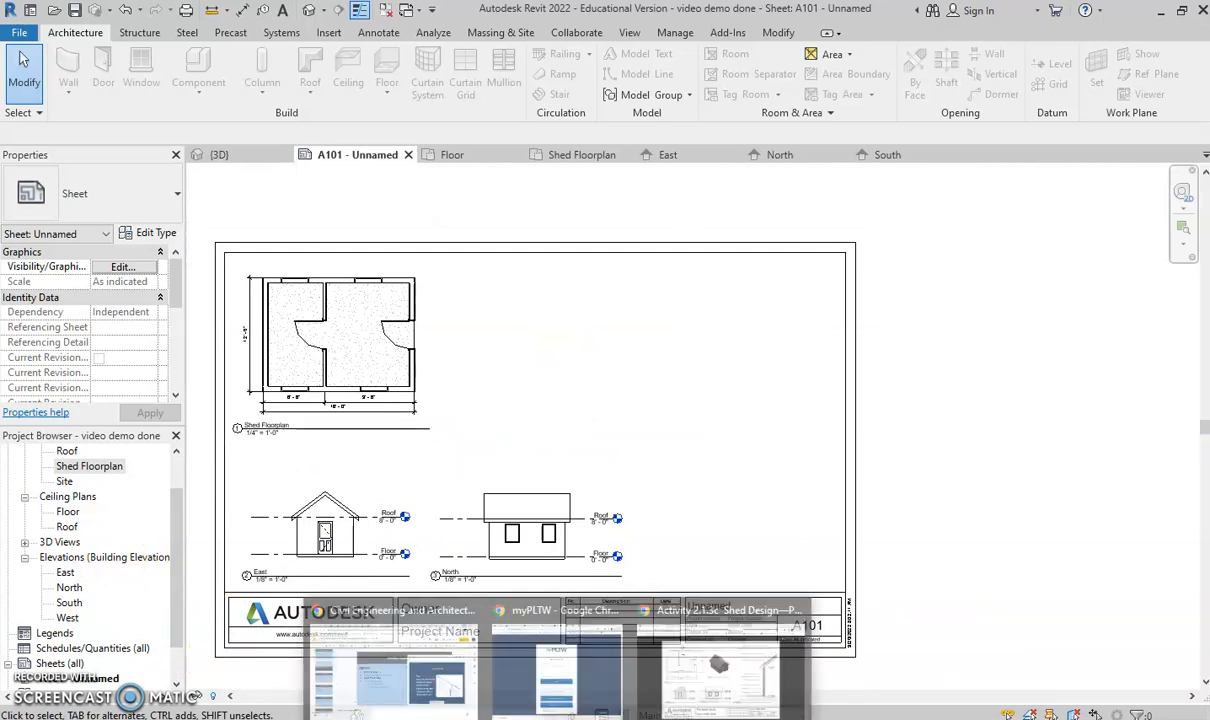
left_click(680, 615)
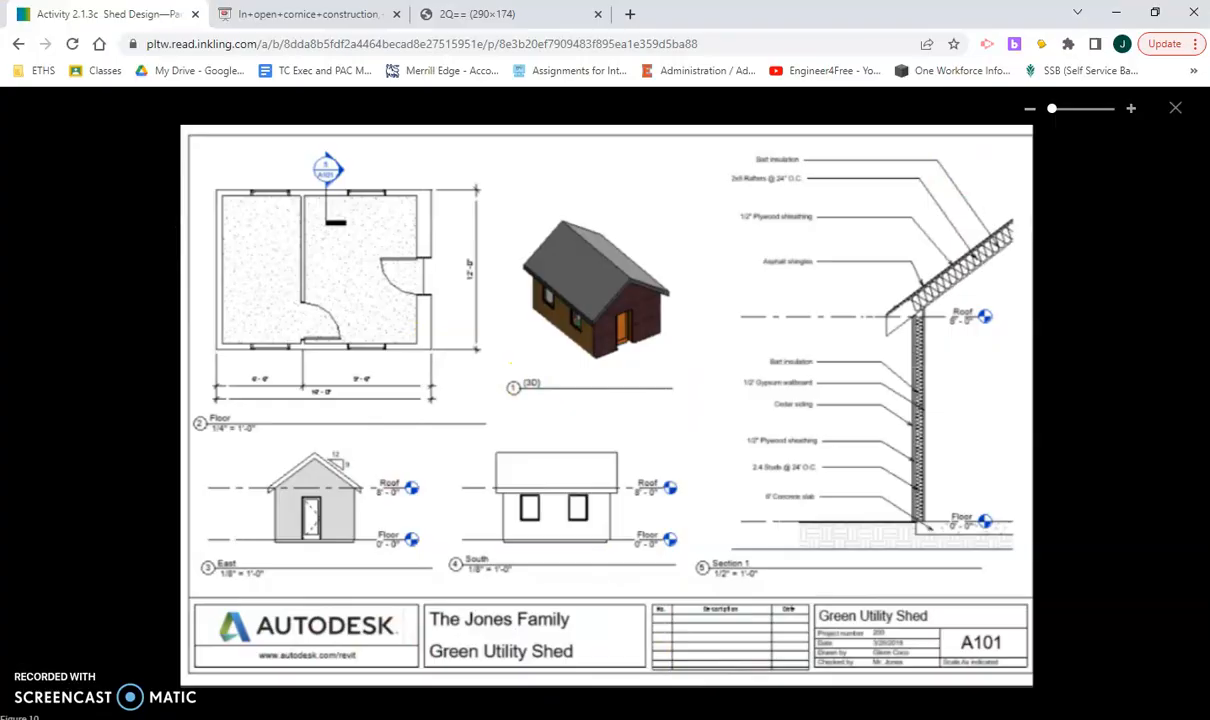
key("alt+Tab")
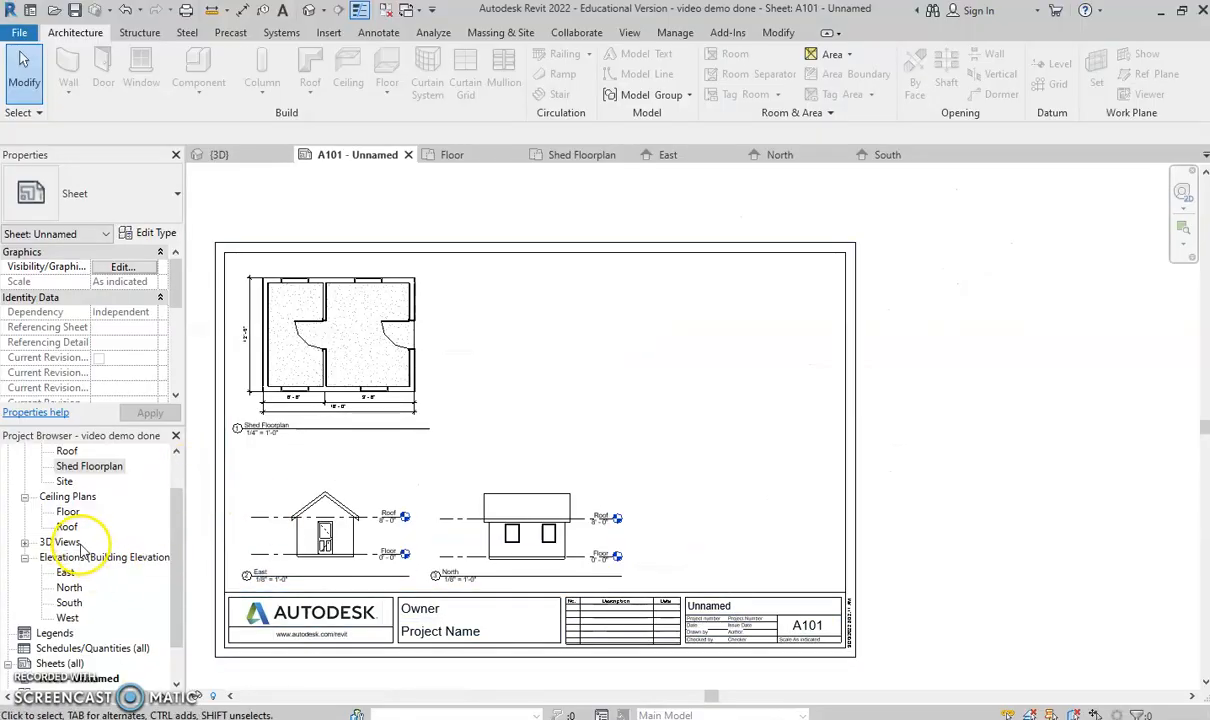
Rename the {3D} view as 3D Front Shed View
left_click(24, 542)
left_click(66, 557)
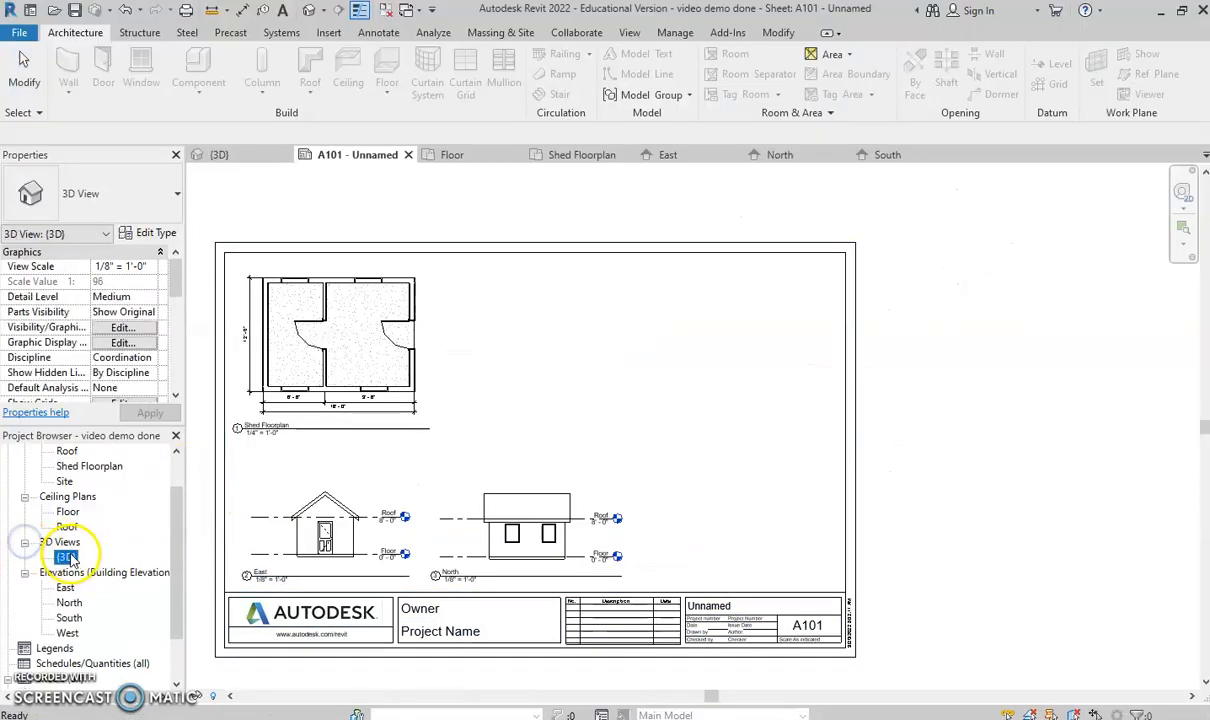
right_click(66, 557)
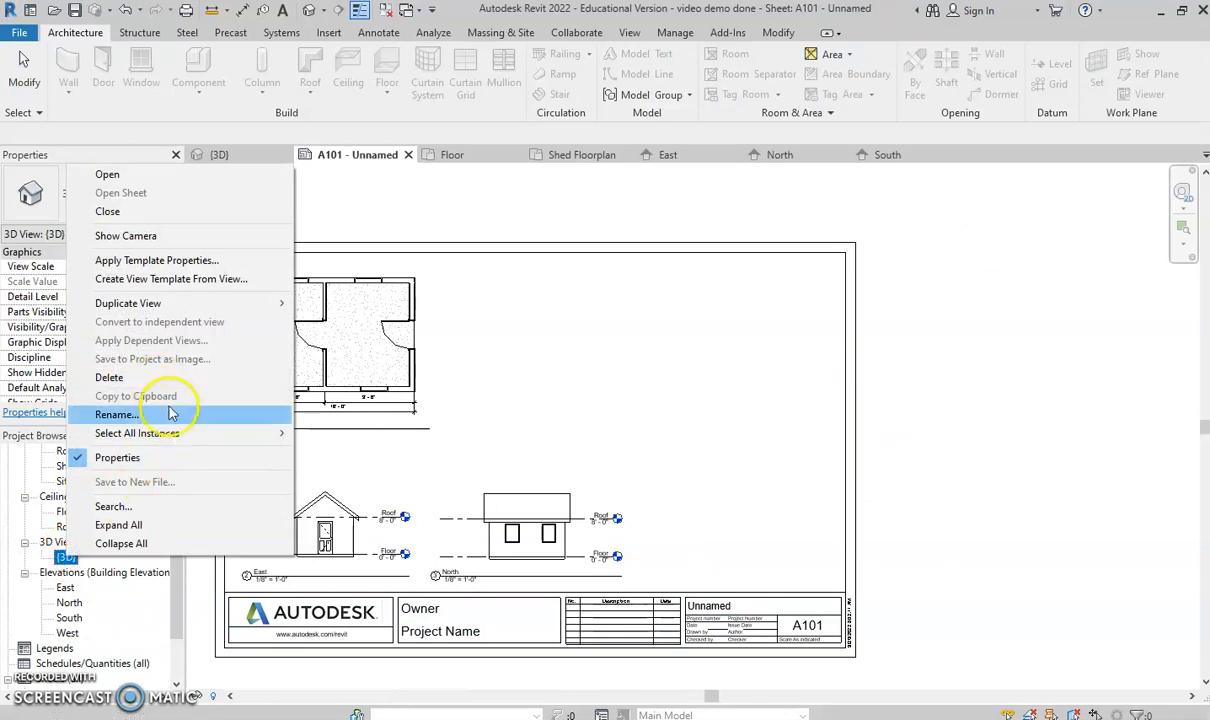
left_click(170, 414)
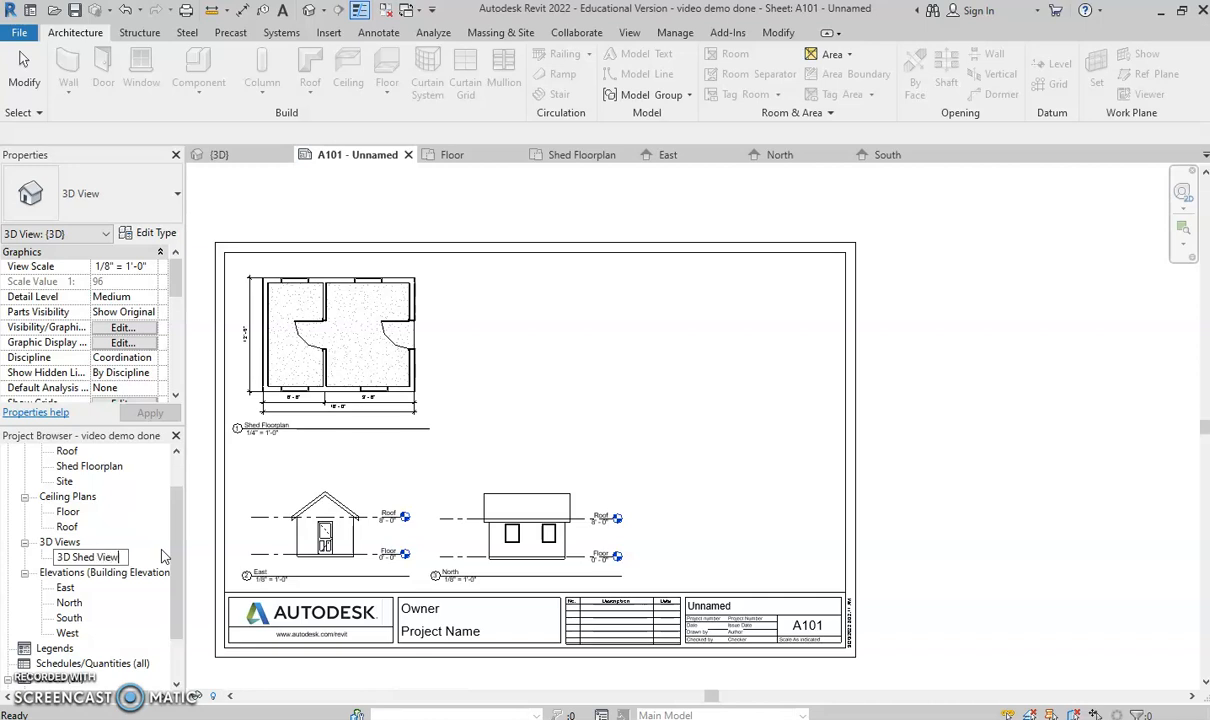
left_click(58, 575)
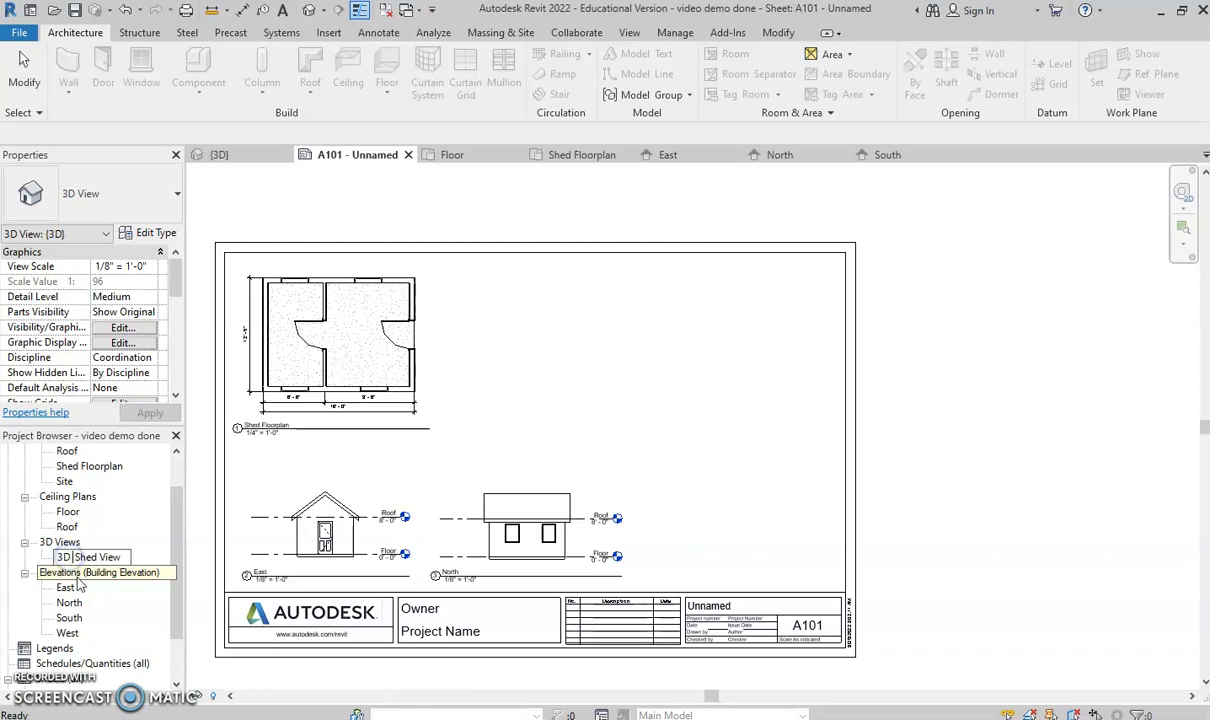
key("Return")
Try placing the uncropped 3D Front Shed View on the sheet beside the floor plan, and delete its viewport
left_click_drag(129, 554, 577, 364)
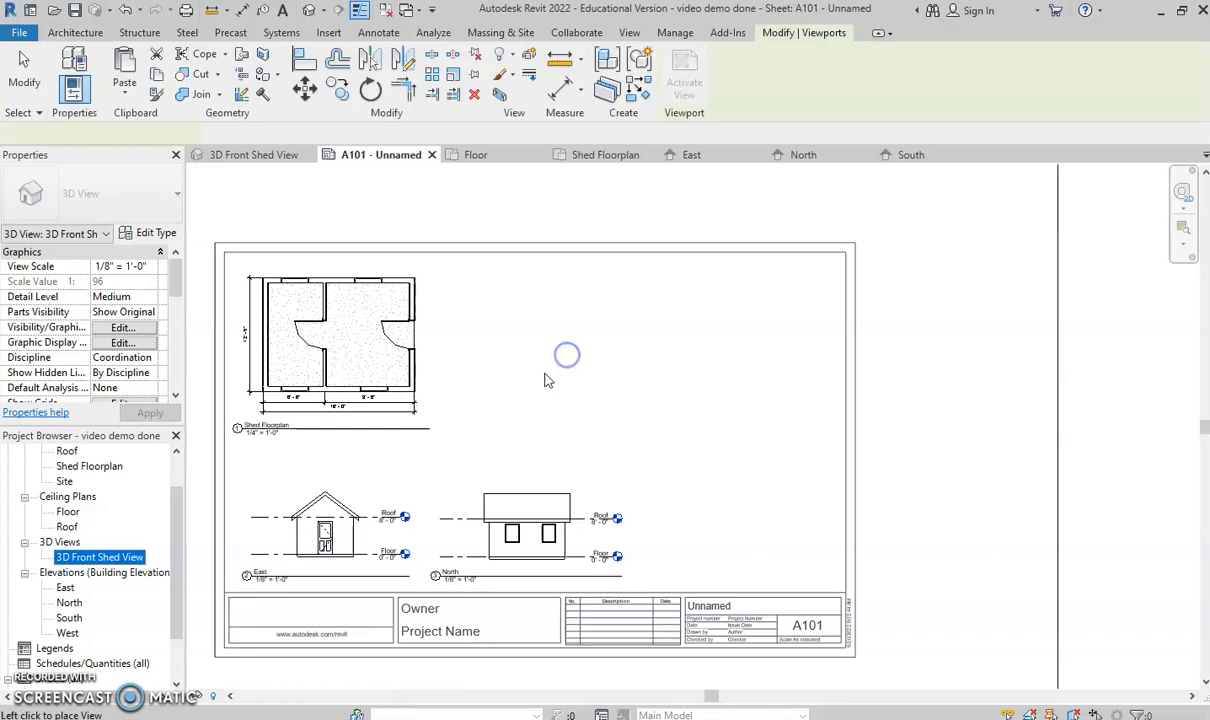
left_click(554, 385)
scroll(558, 387, "down", 2)
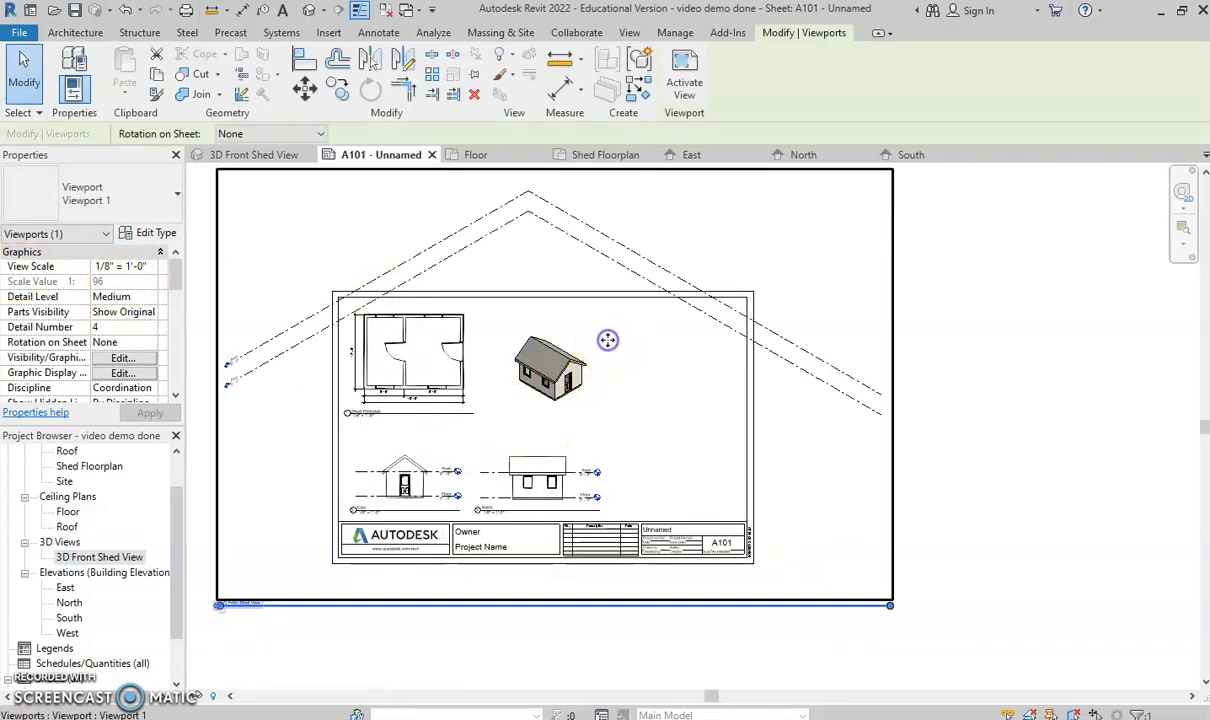
key("Delete")
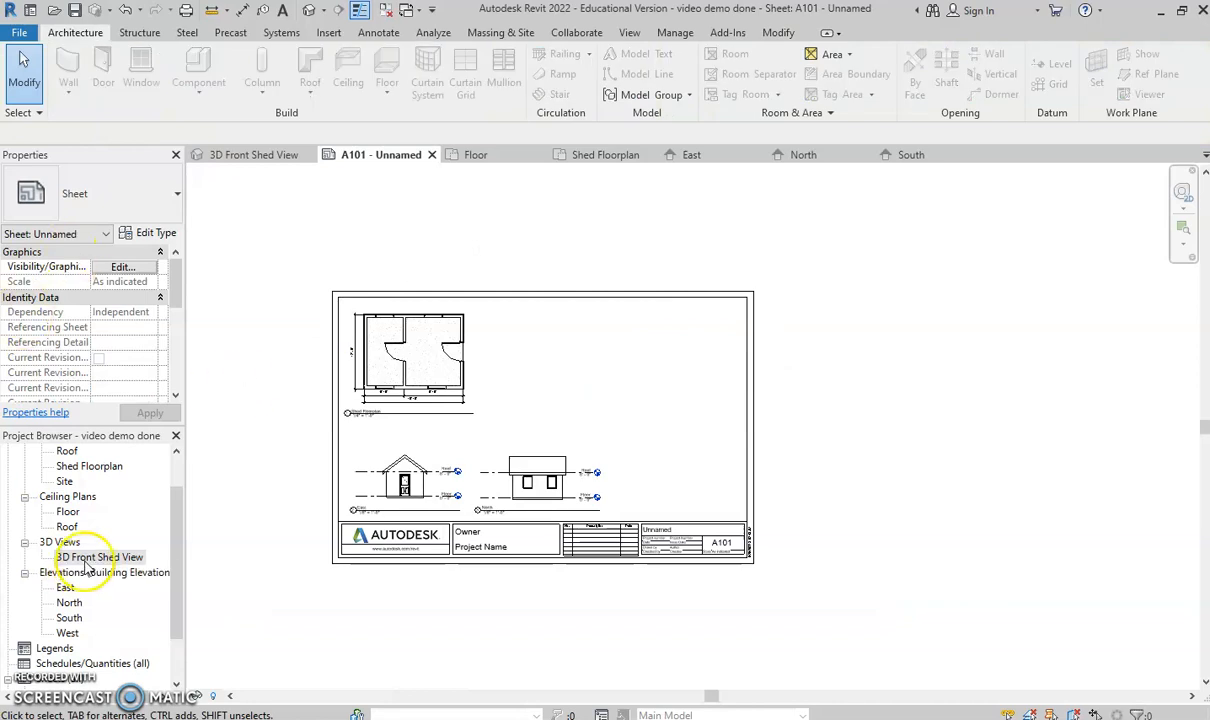
Open the 3D Front Shed View and set its view scale to 3/16" = 1'-0"
double_click(88, 559)
left_click(120, 266)
left_click(148, 266)
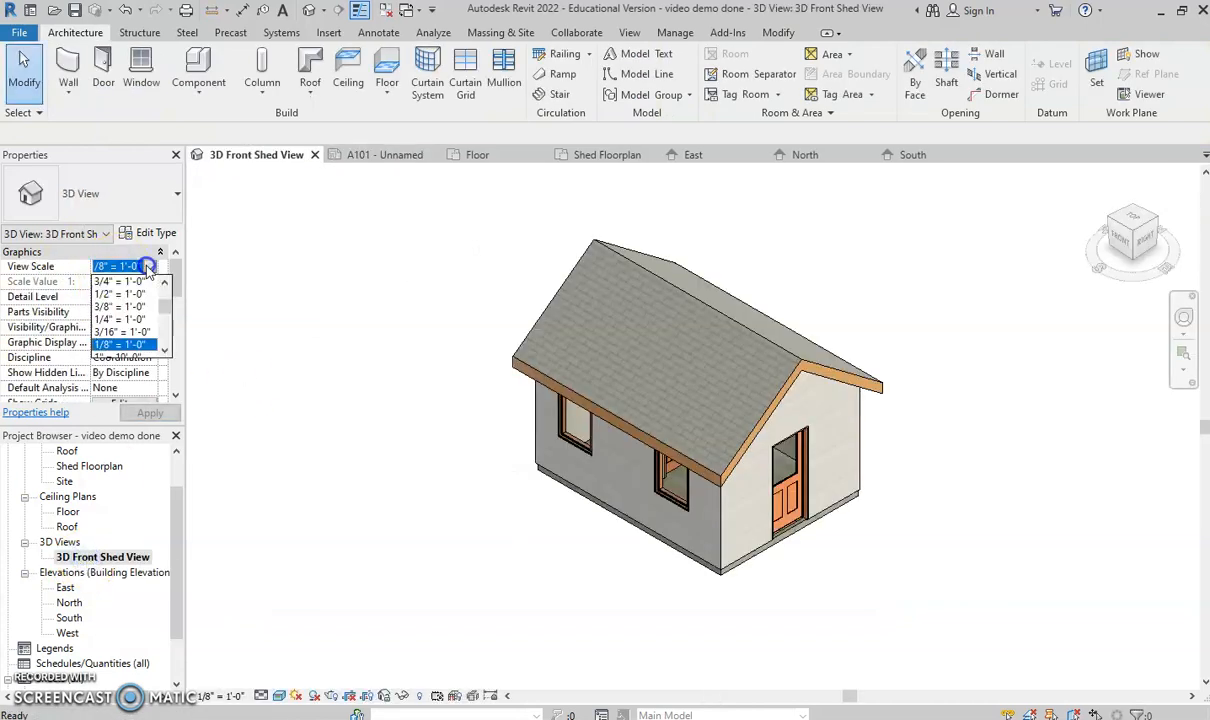
left_click(118, 331)
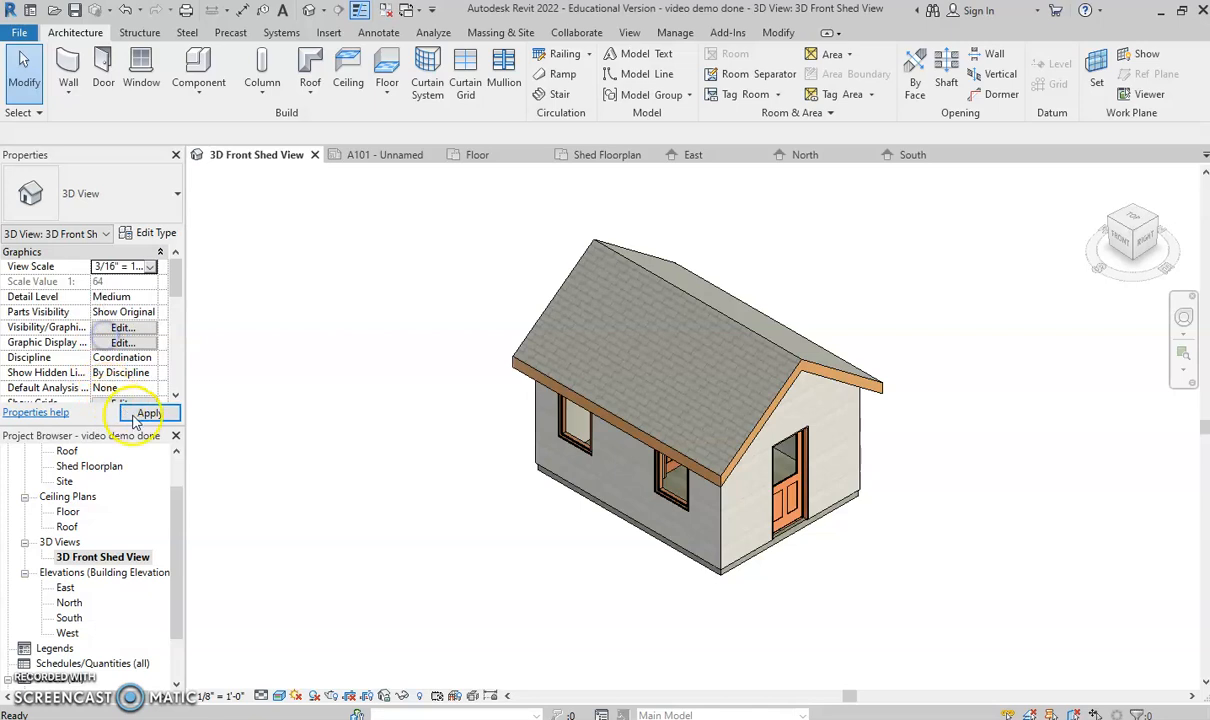
Turn on cropping for the 3D Front Shed View and show its crop region
left_click(350, 698)
left_click(367, 699)
scroll(420, 580, "down", 7)
middle_click_drag(452, 557, 488, 485)
scroll(473, 401, "up", 3)
Shrink the 3D view's crop region closely around the shed on all four sides and hide its border
left_click(501, 344)
scroll(495, 365, "down", 2)
left_click_drag(508, 358, 481, 455)
left_click_drag(316, 526, 486, 514)
left_click_drag(702, 527, 527, 510)
left_click_drag(506, 600, 498, 510)
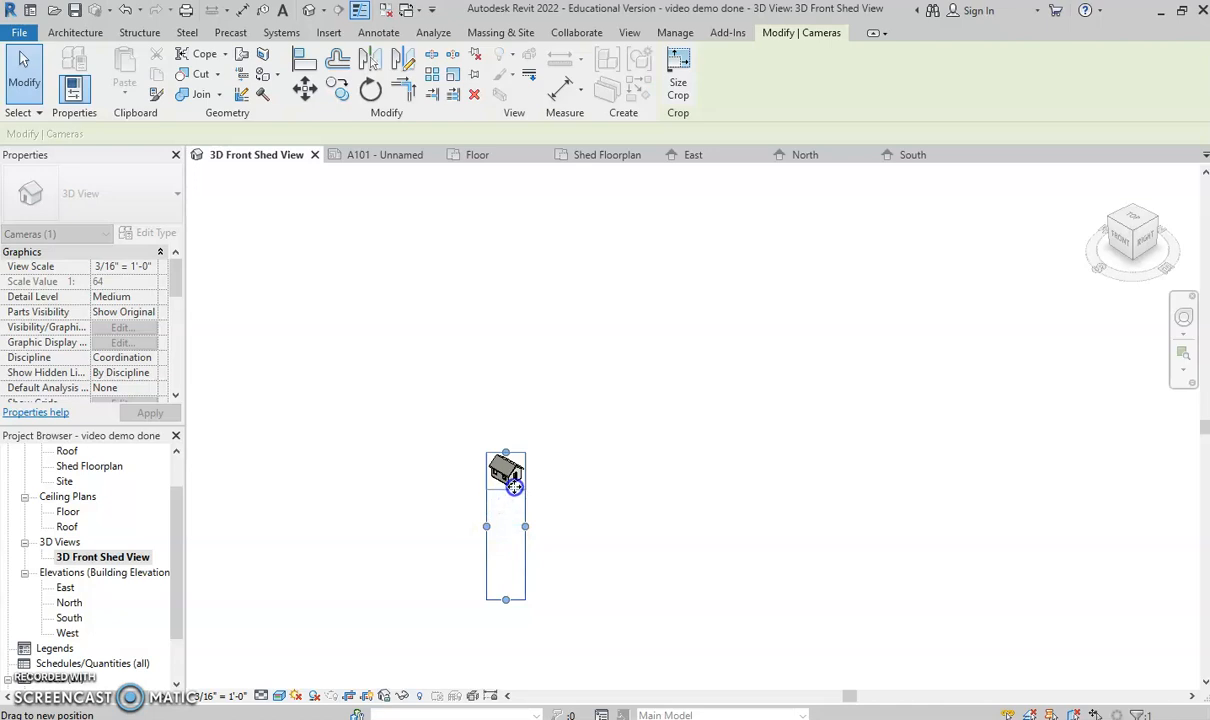
scroll(518, 490, "up", 10)
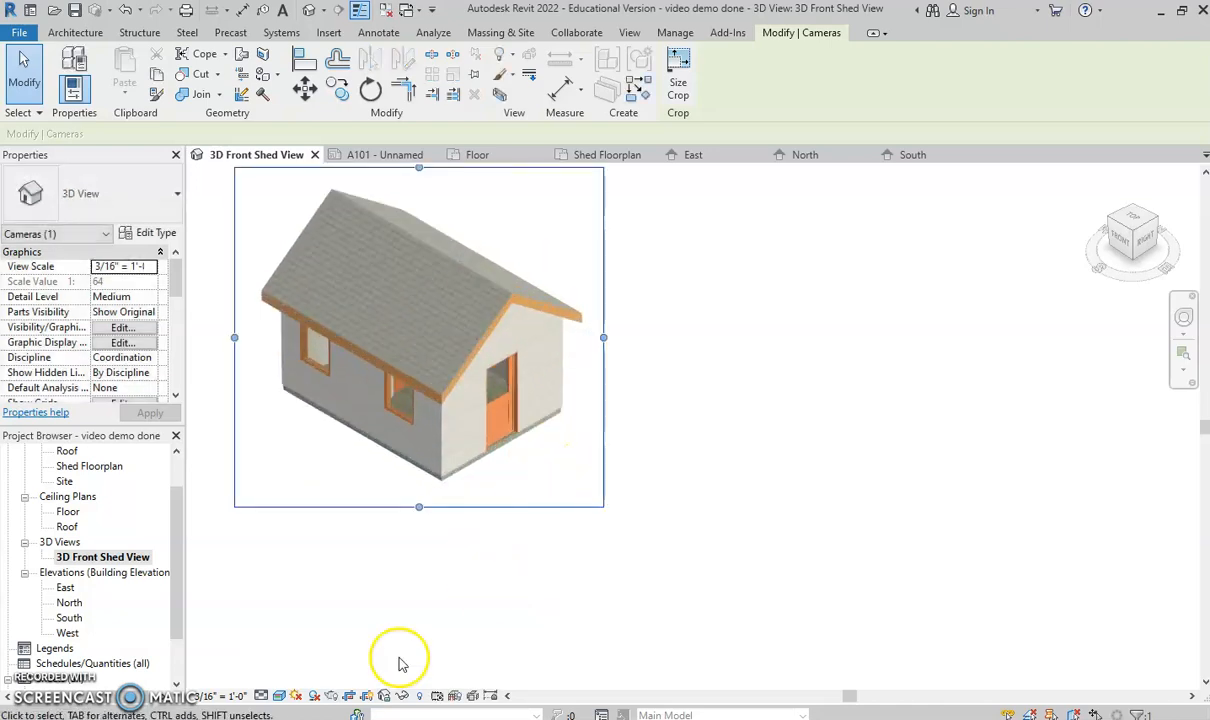
left_click(365, 695)
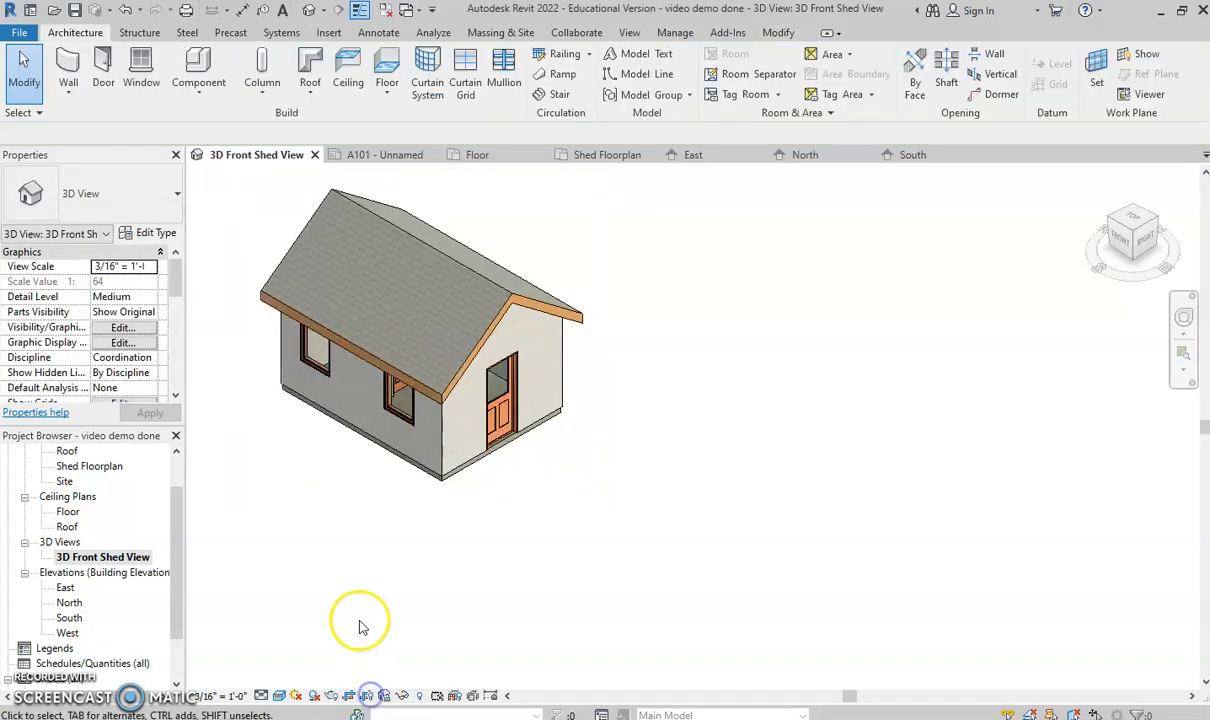
Place the cropped 3D Front Shed View on sheet A101 to the right of the floor plan, above the North elevation
scroll(125, 645, "down", 2)
double_click(95, 633)
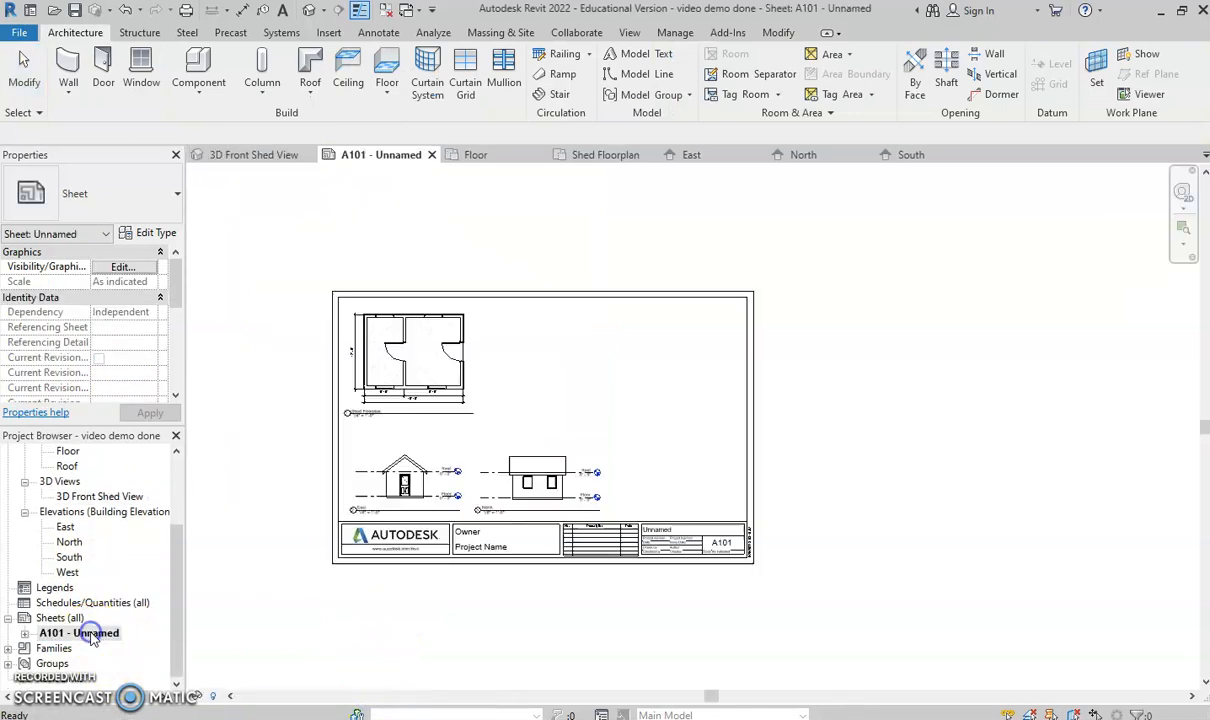
left_click_drag(120, 497, 532, 397)
left_click(541, 386)
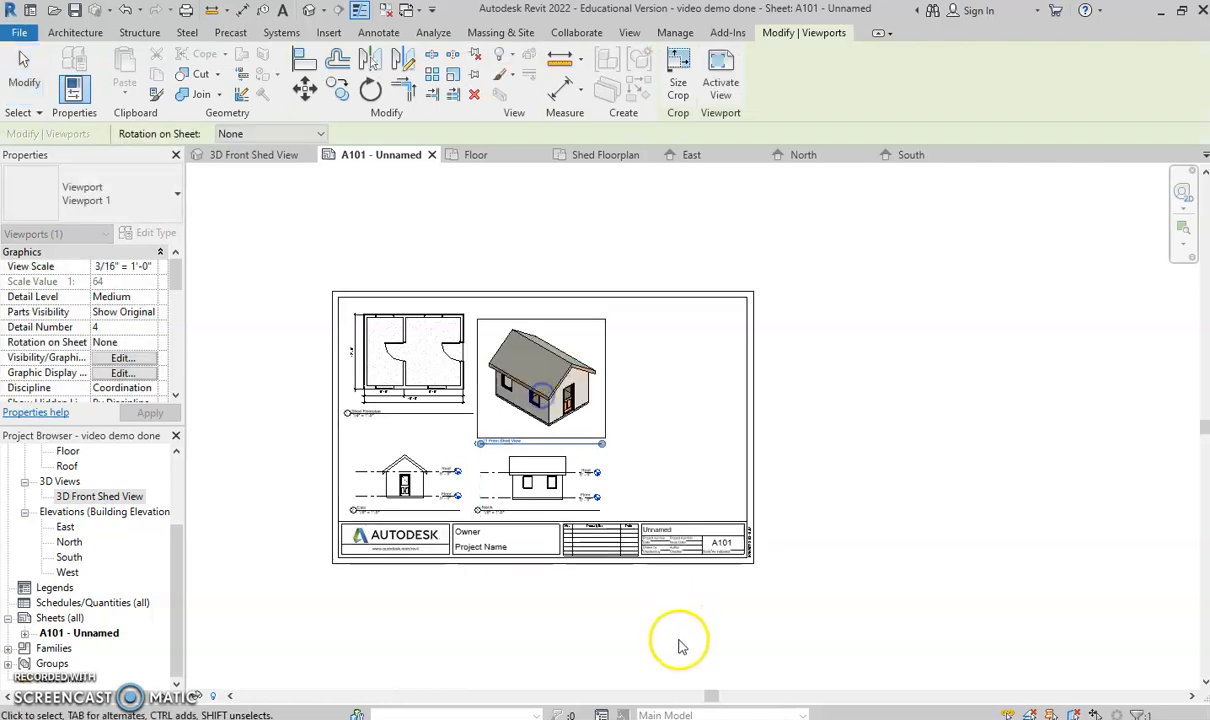
left_click(943, 411)
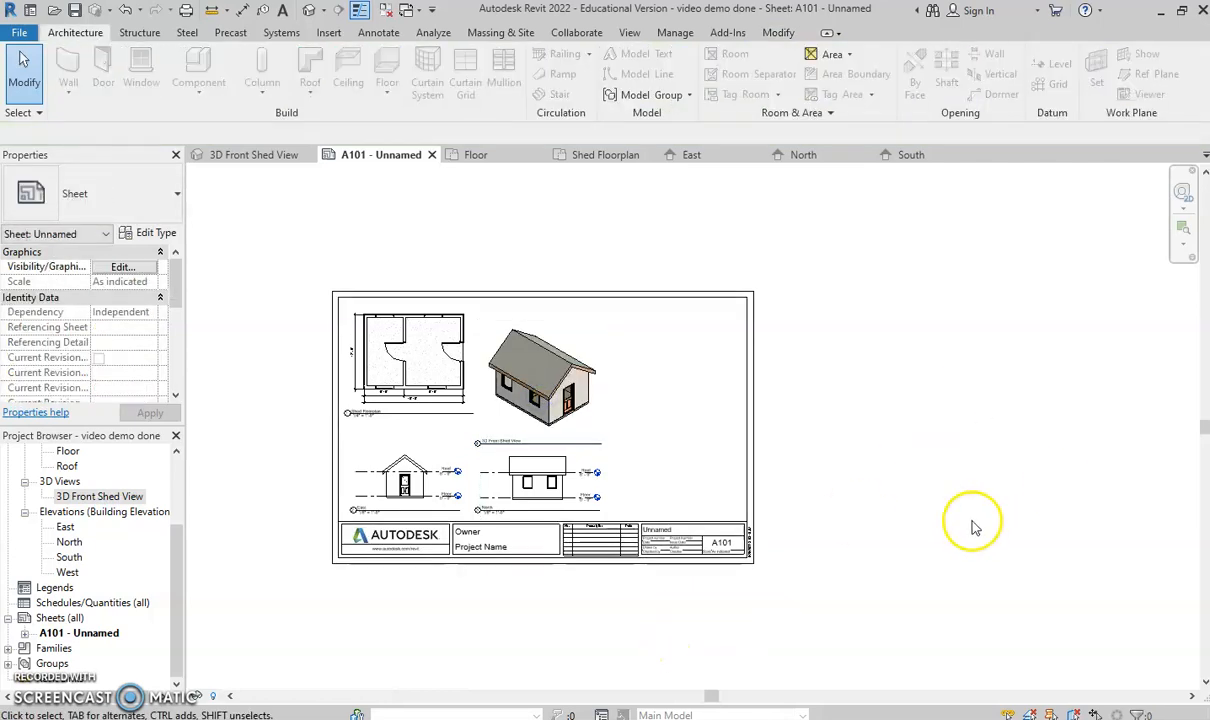
Check the 3D view's title on the sheet and compare the sheet with the example for missing views
scroll(524, 424, "up", 5)
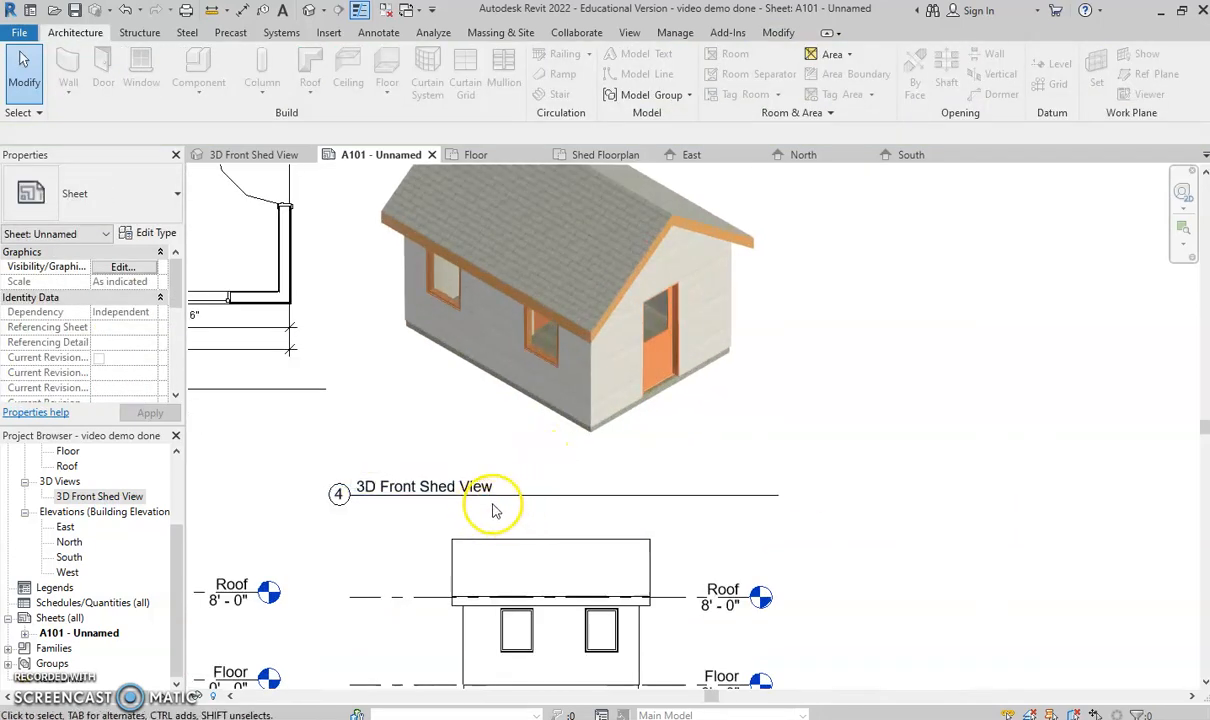
scroll(651, 466, "down", 5)
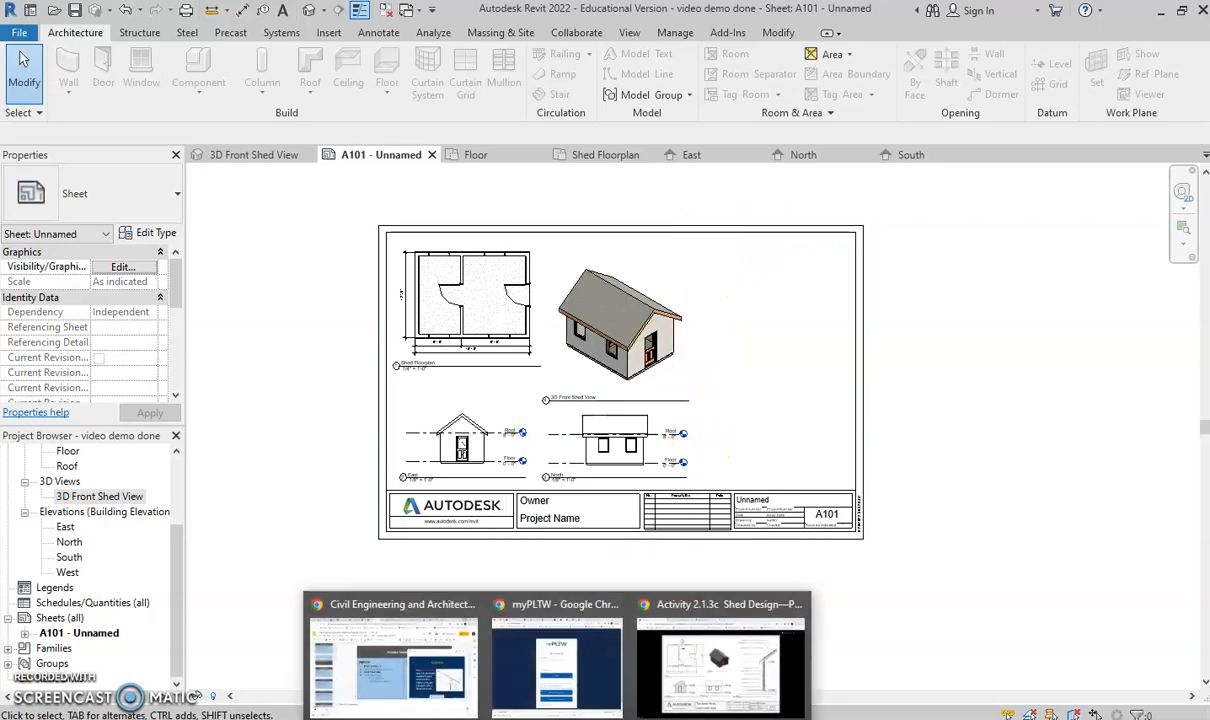
left_click(750, 668)
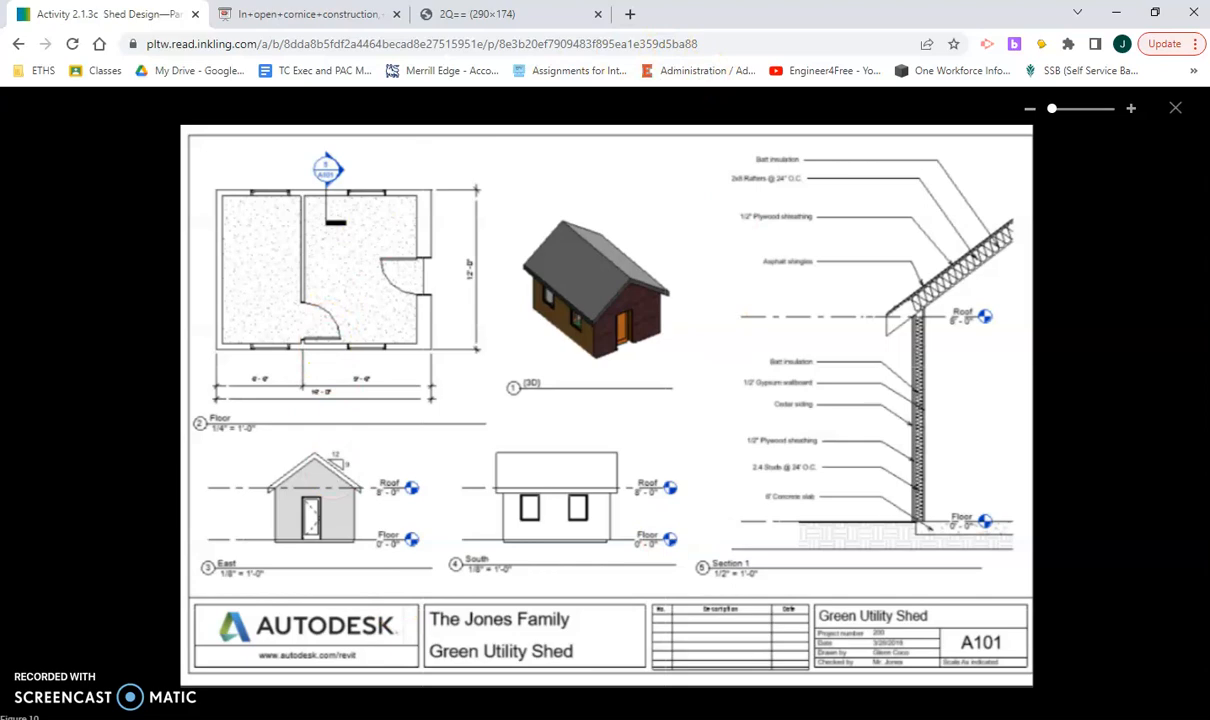
key("alt+Tab")
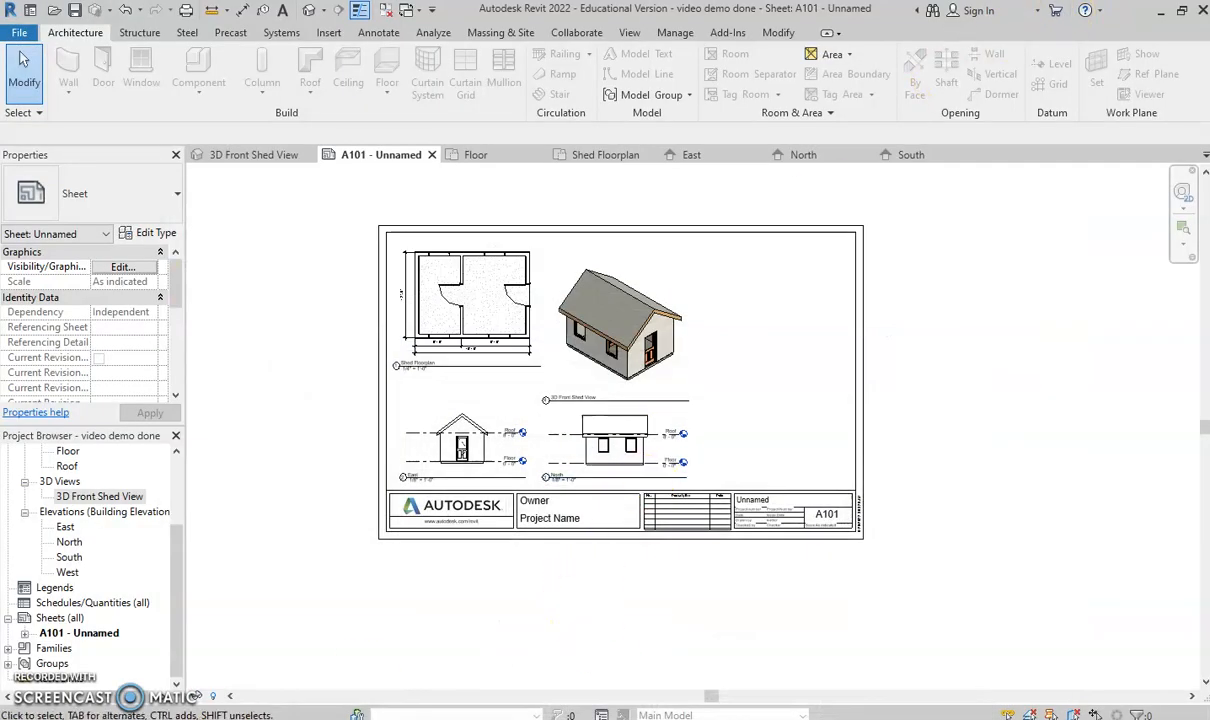